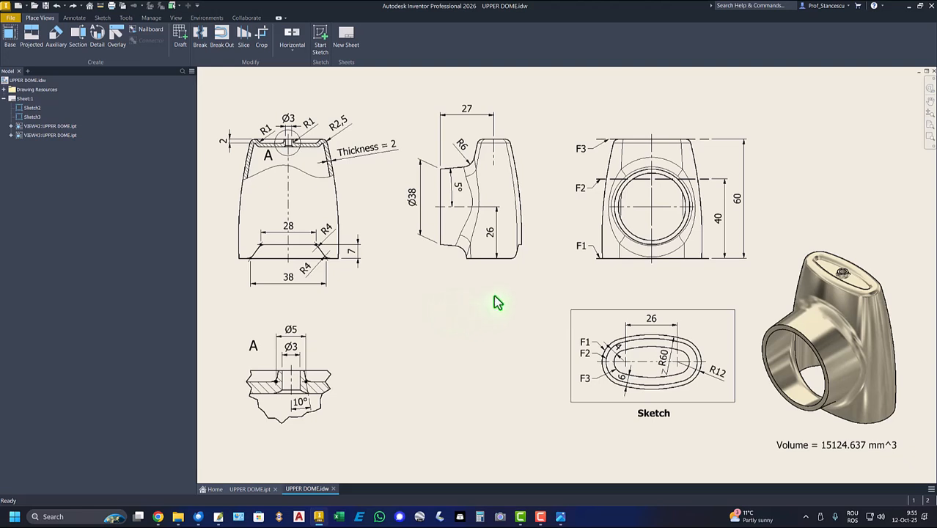
left_click(649, 413)
mouse_move(648, 413)
left_mouse_down()
mouse_move(722, 204)
mouse_move(602, 264)
mouse_move(728, 207)
mouse_move(637, 185)
left_mouse_up()
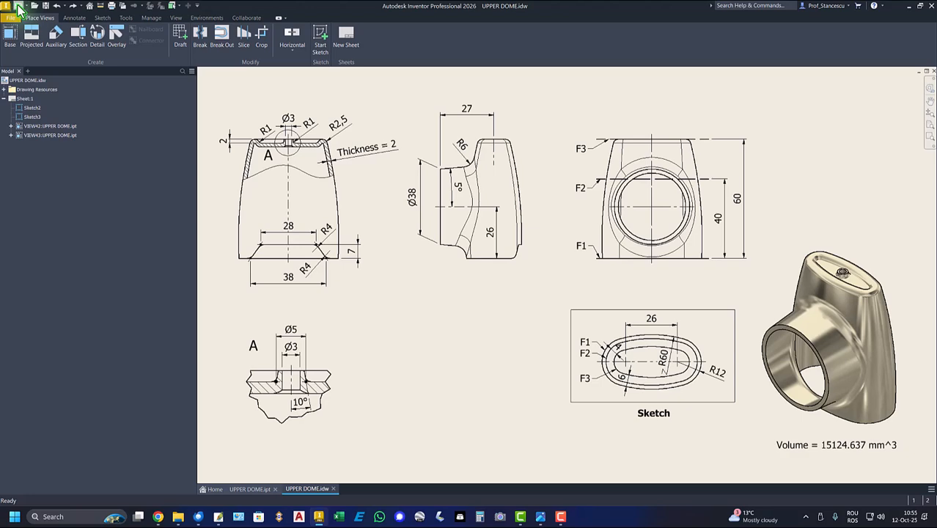
Create a part from the metric Standard (mm).ipt template and start a 2D sketch on the XZ plane
left_click(19, 7)
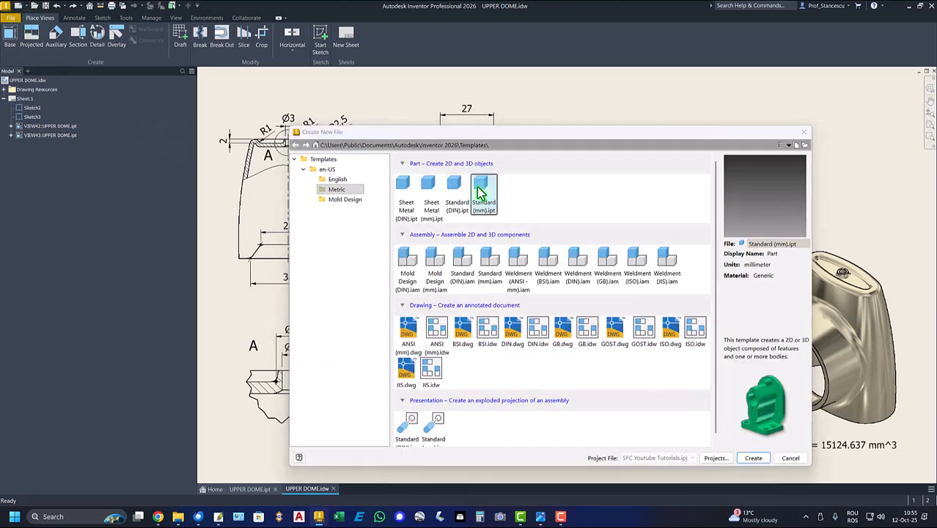
double_click(480, 192)
left_click(19, 48)
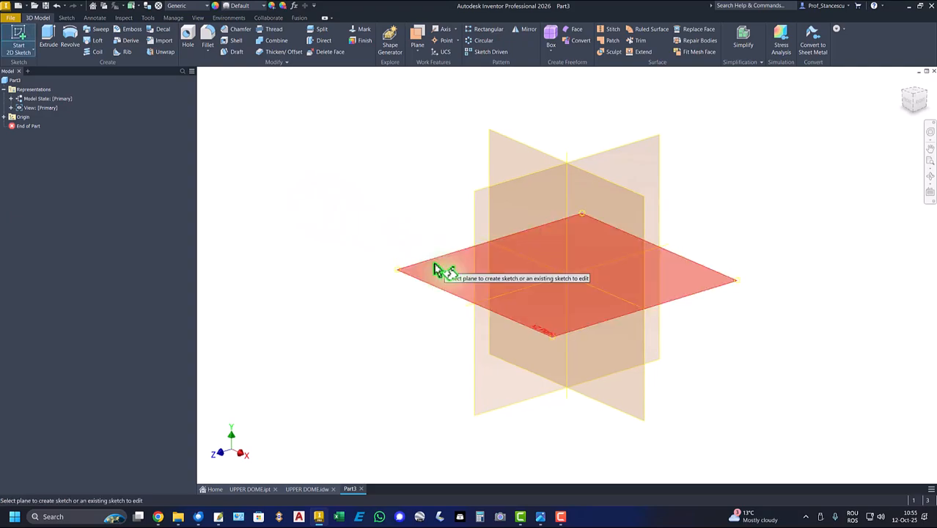
left_click(435, 270)
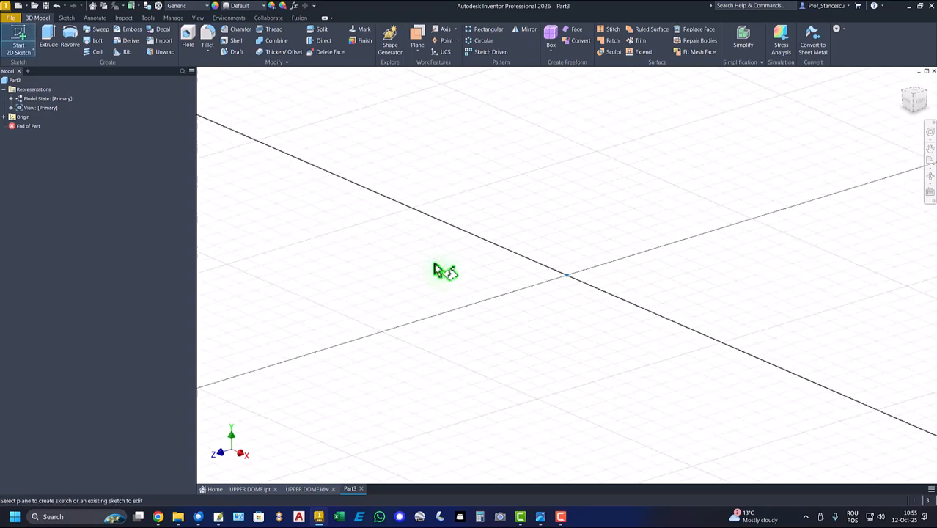
left_click(926, 85)
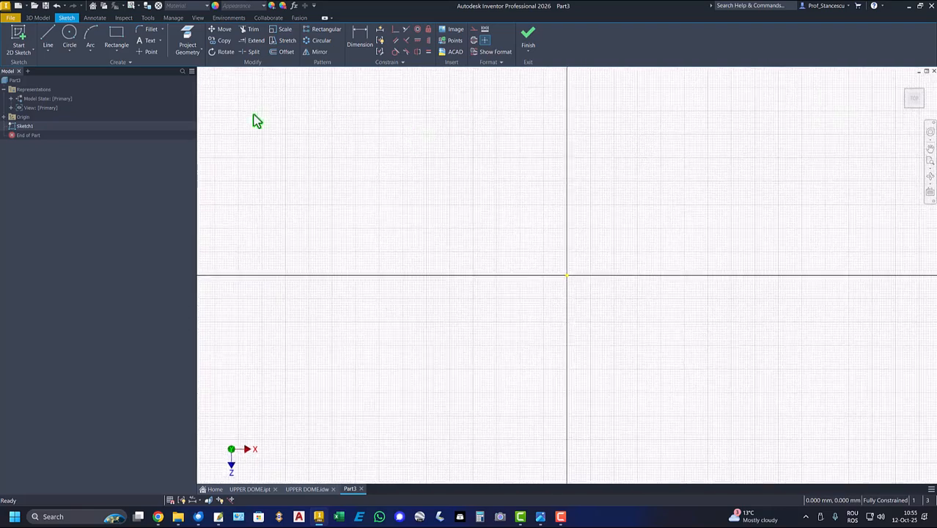
Draw a circle with a 12 mm radius on the left side of the origin
left_click(69, 34)
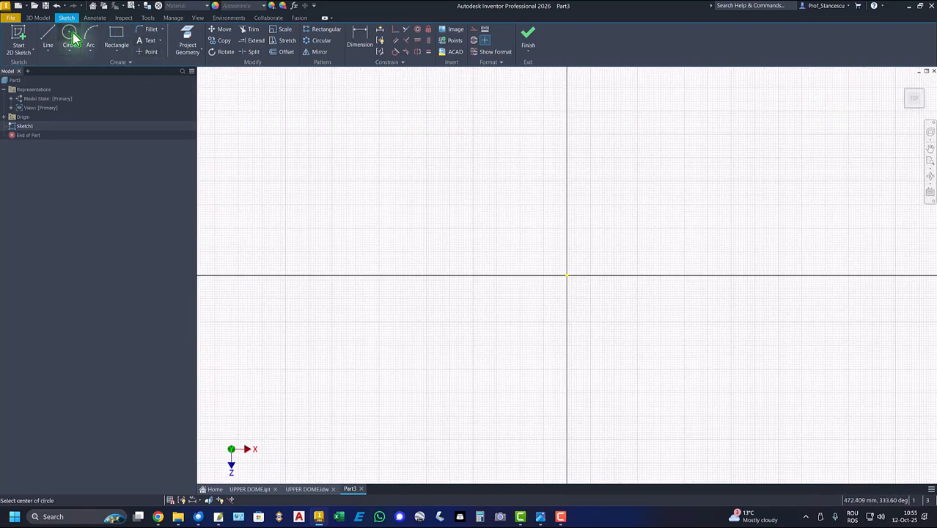
left_click(422, 264)
right_click(463, 308)
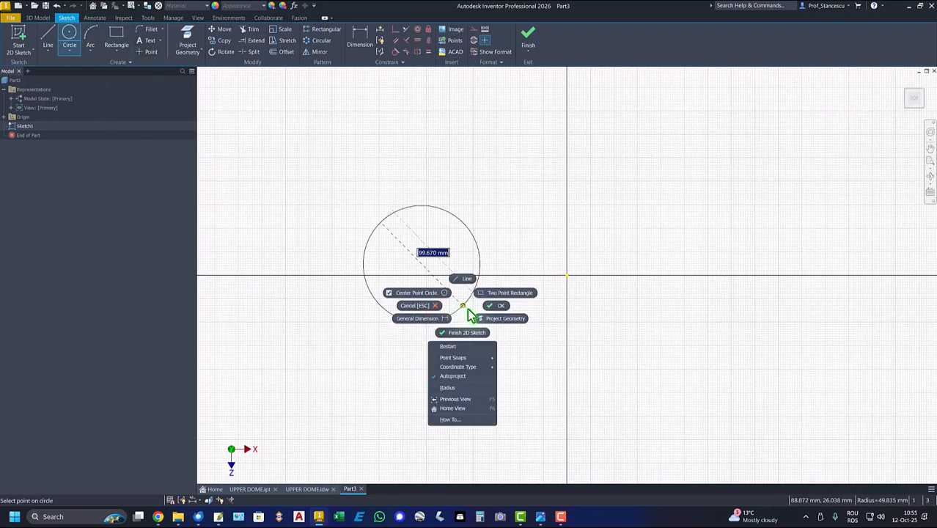
left_click(451, 387)
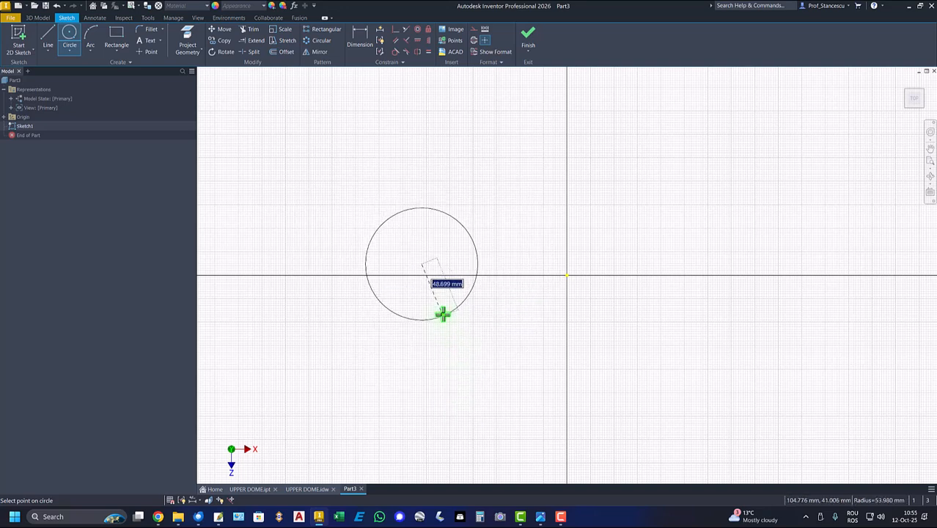
key("Return")
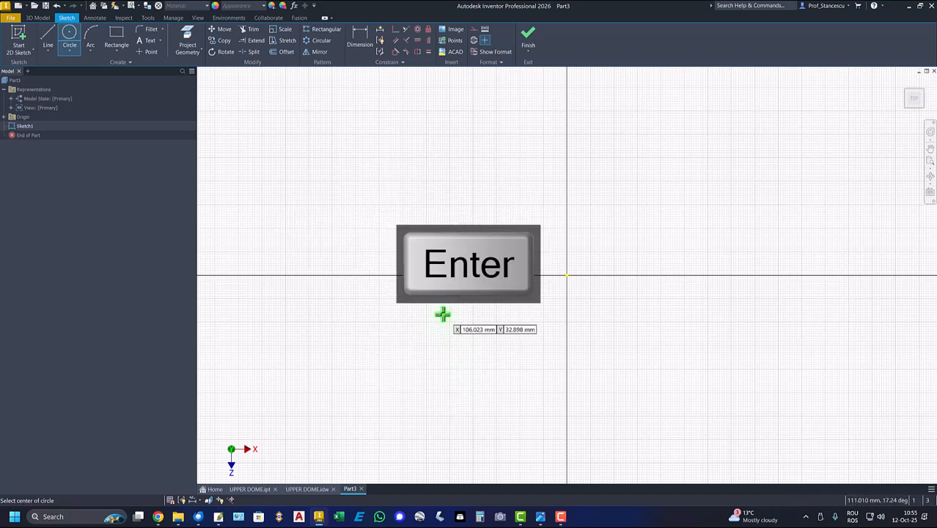
Draw a second circle on the right side of the origin and make it equal to the 12 mm radius circle
left_click(622, 250)
left_click(623, 261)
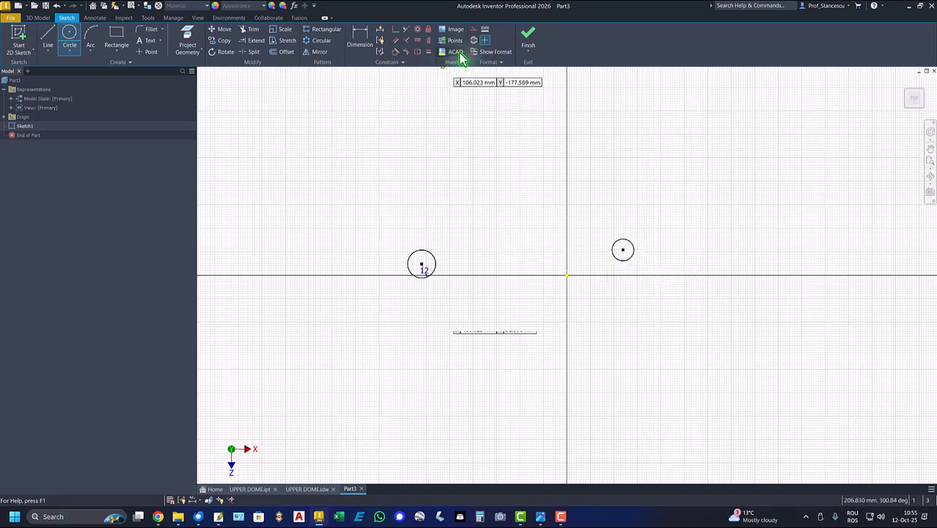
left_click(428, 52)
left_click(432, 258)
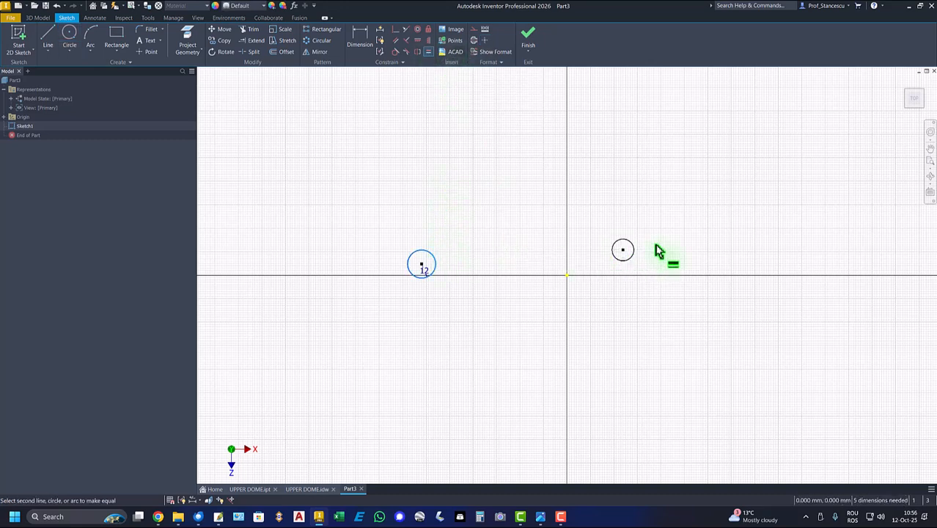
left_click(631, 248)
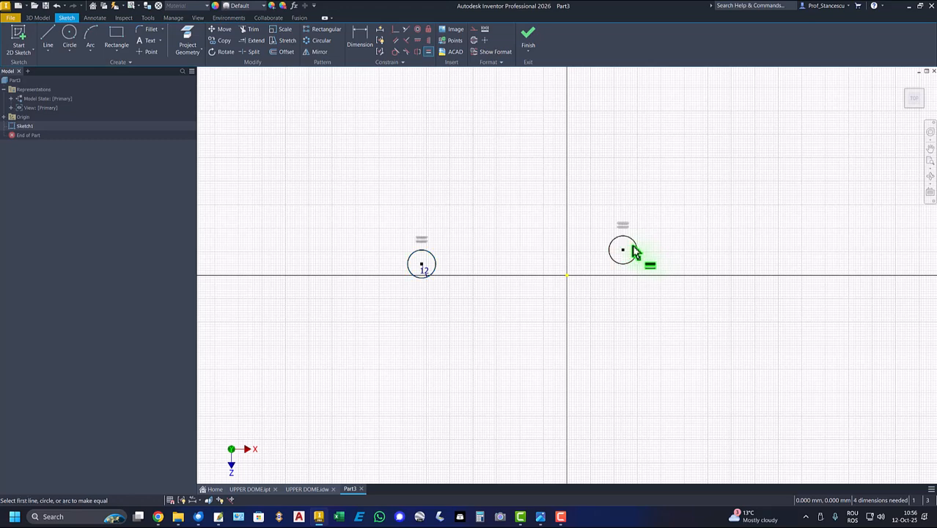
right_click(460, 192)
left_click(493, 189)
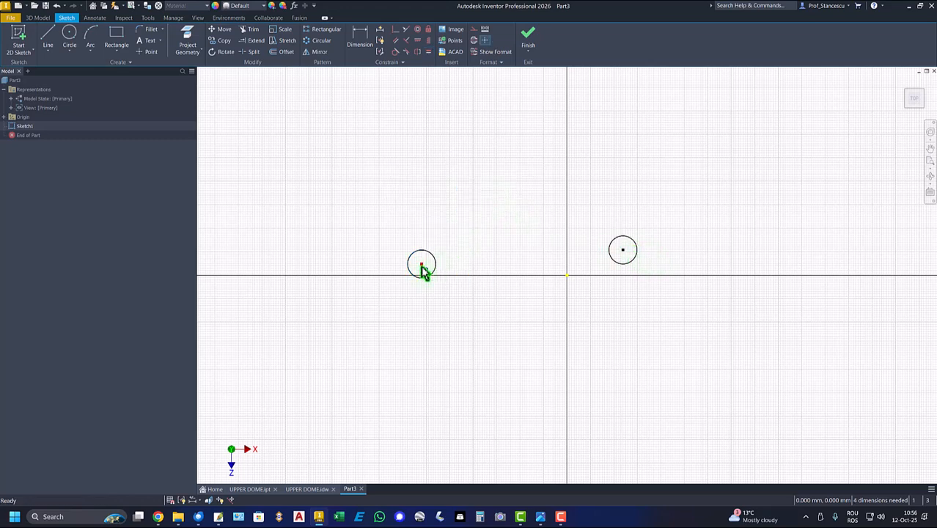
Bring the left circle nearer to the origin and align both circle centres horizontally with each other and the origin
left_click_drag(422, 267, 520, 255)
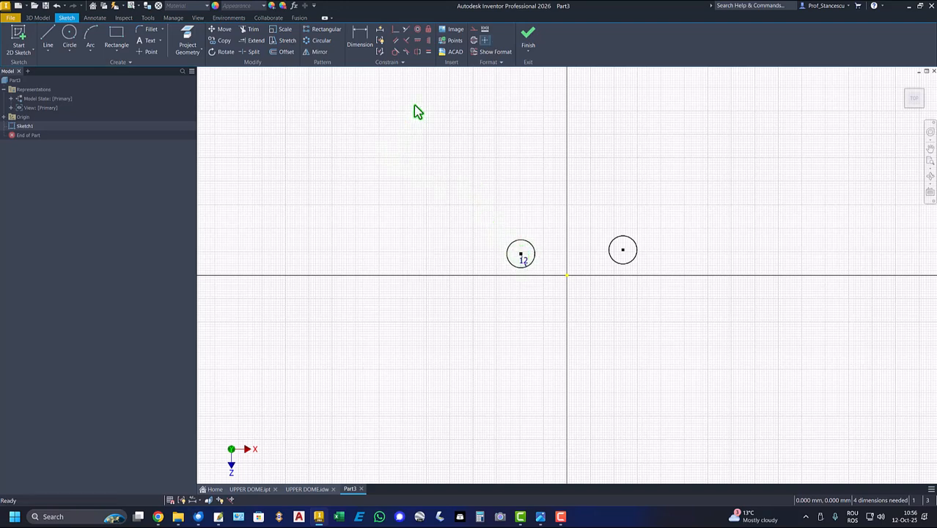
left_click(418, 40)
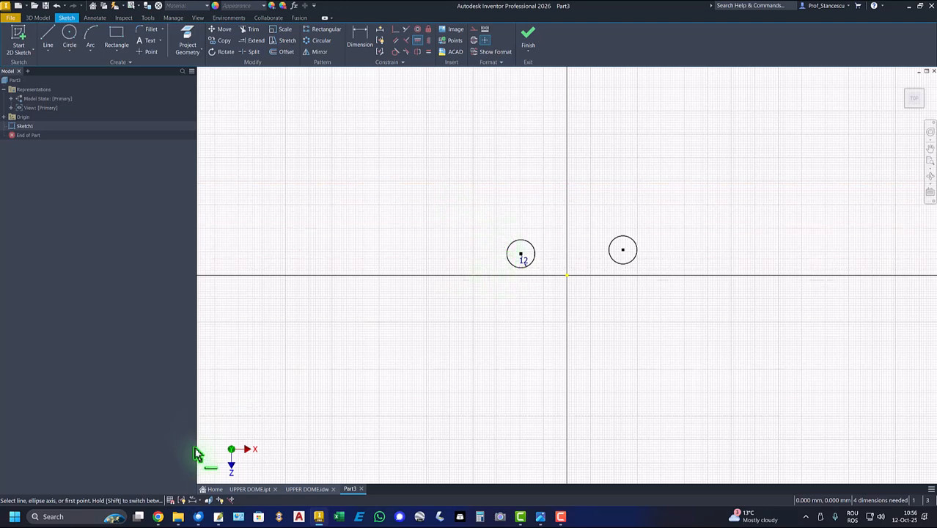
left_click(521, 254)
left_click(622, 250)
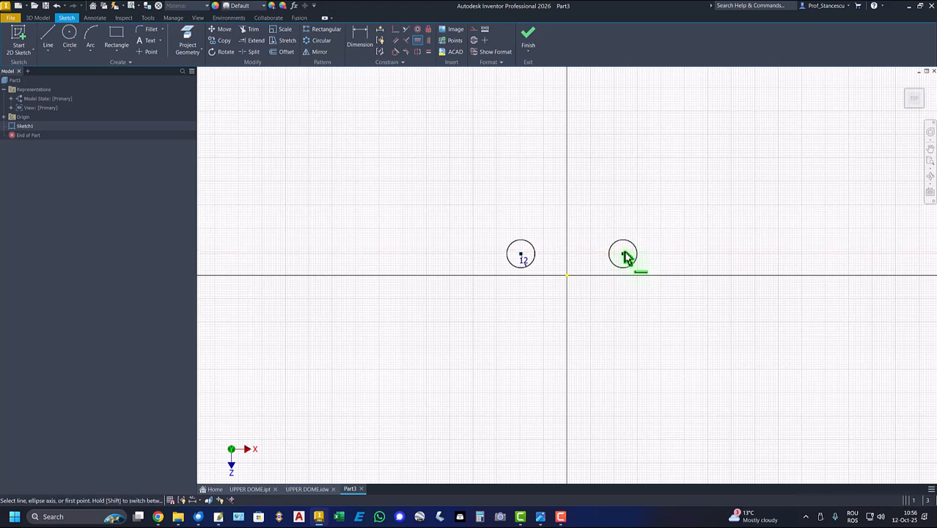
left_click(522, 256)
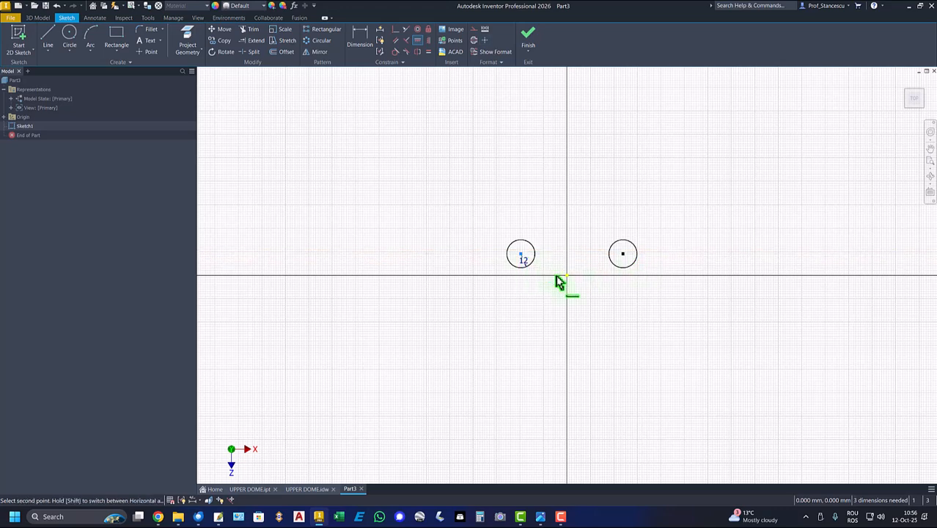
left_click(567, 276)
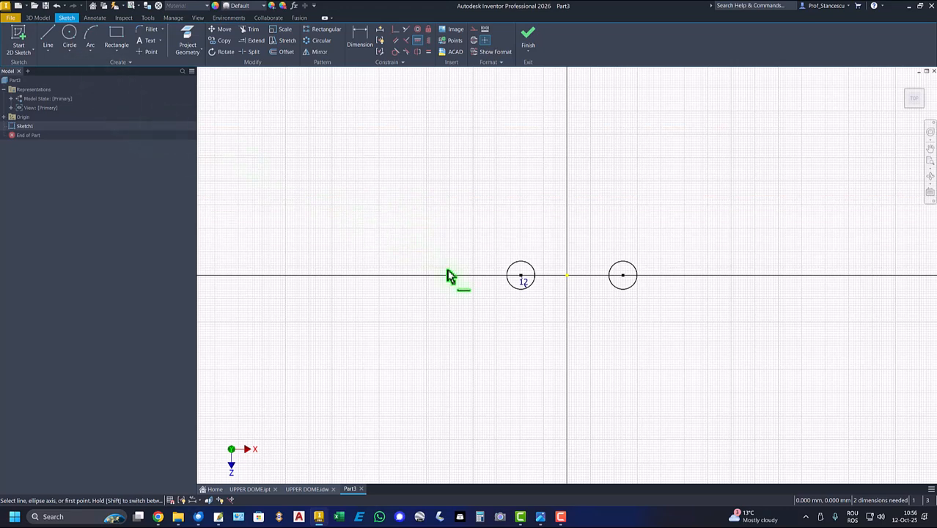
Dimension the distance between the two circles as 26 mm and move the pair so it straddles the origin
scroll(449, 277, "up", 3)
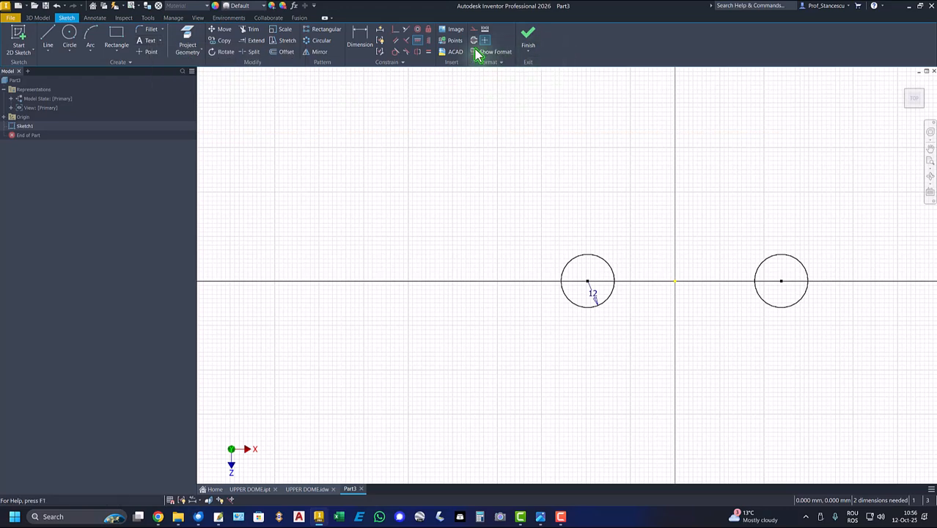
left_click(360, 34)
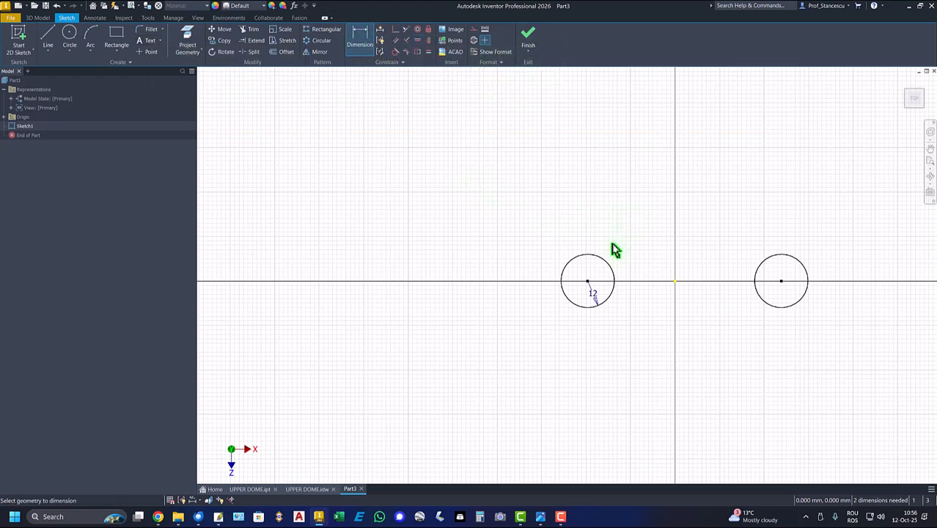
left_click(607, 265)
left_click(769, 258)
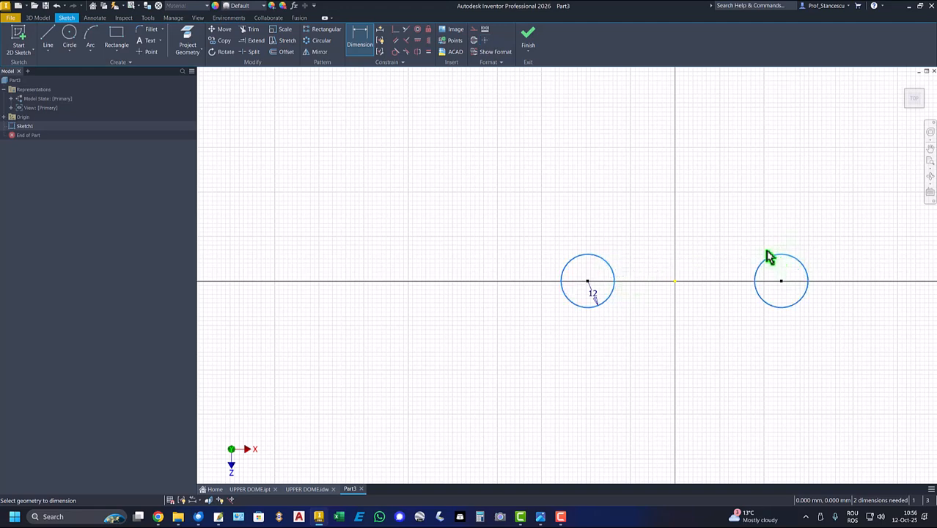
left_click(710, 227)
type("2")
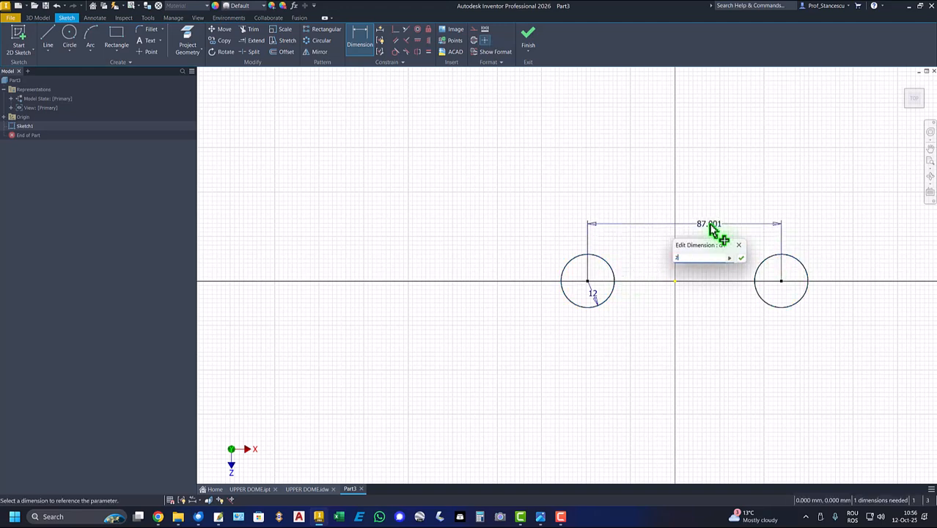
type("6")
key("Return")
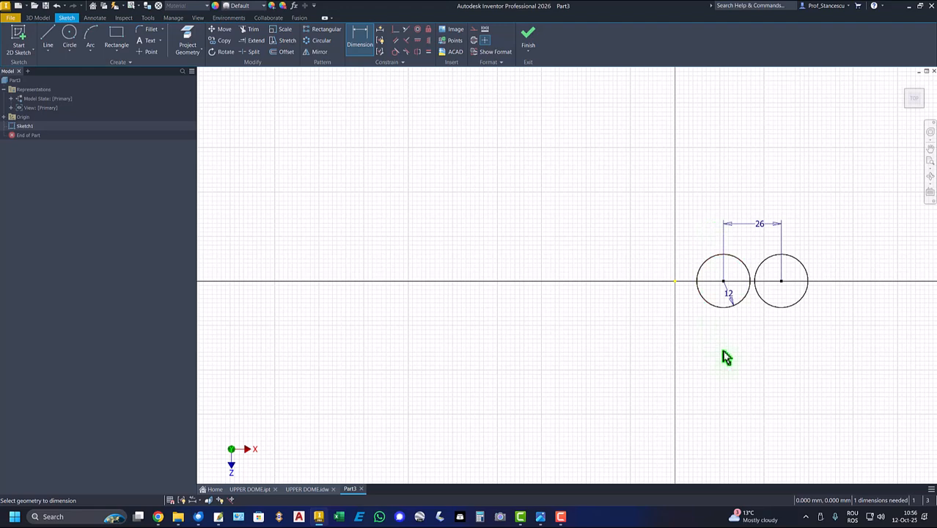
right_click(719, 343)
left_click(737, 323)
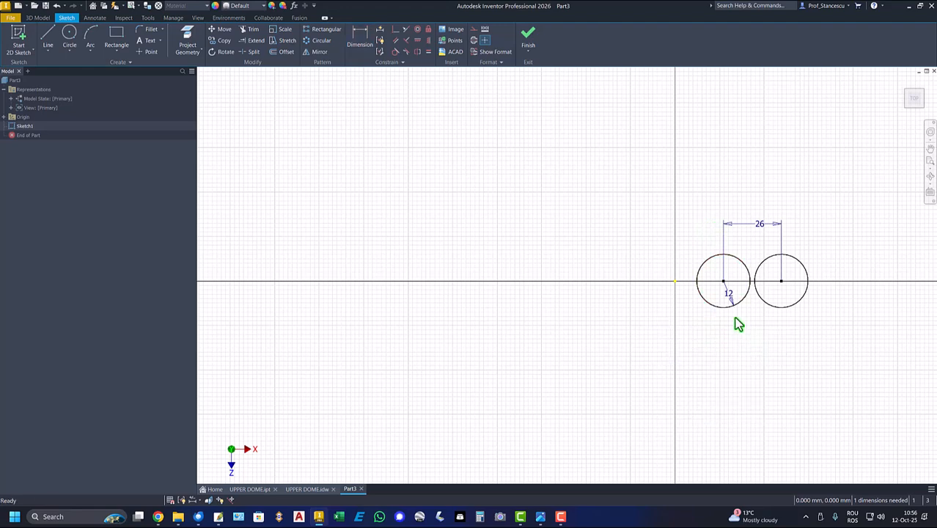
left_click_drag(726, 286, 646, 282)
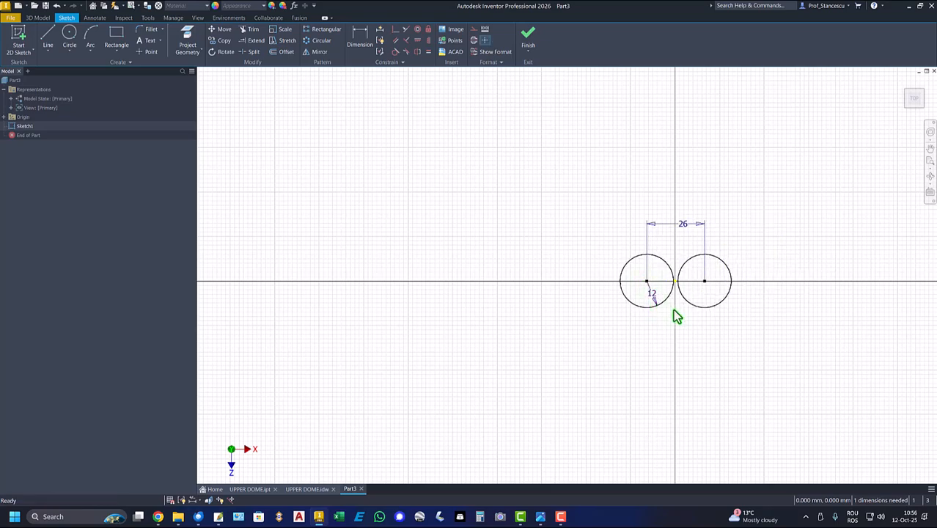
Draw a three-point arc of about 45 mm radius bridging the upper sides of the two circles
key("Home")
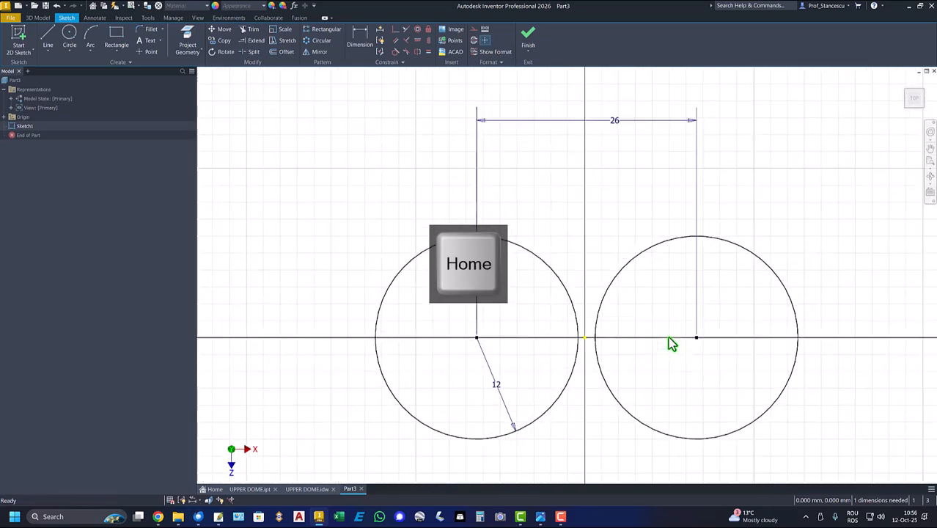
middle_click_drag(659, 293, 642, 230)
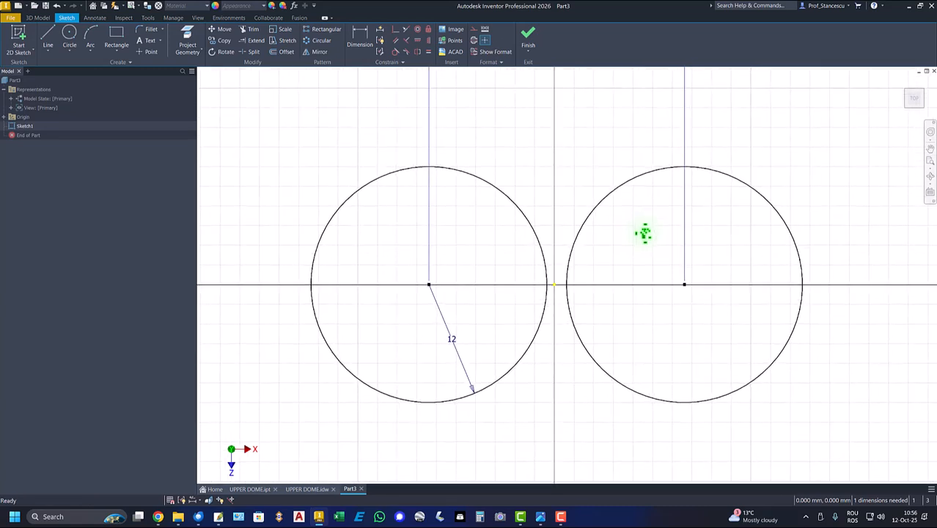
left_click(90, 37)
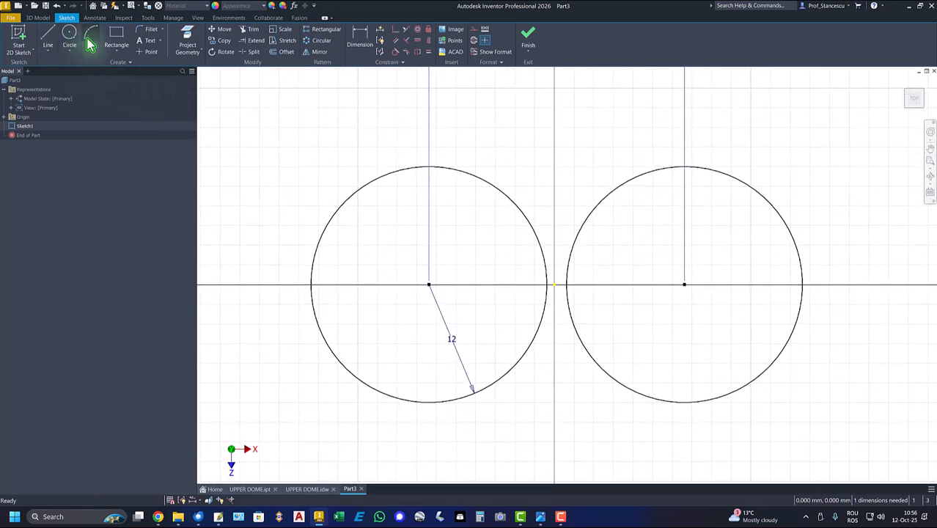
left_click(343, 200)
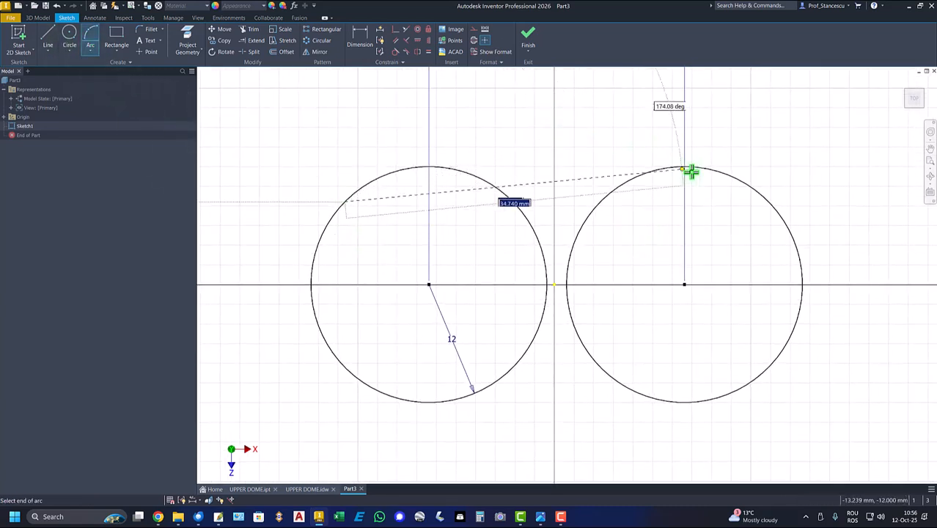
left_click(727, 176)
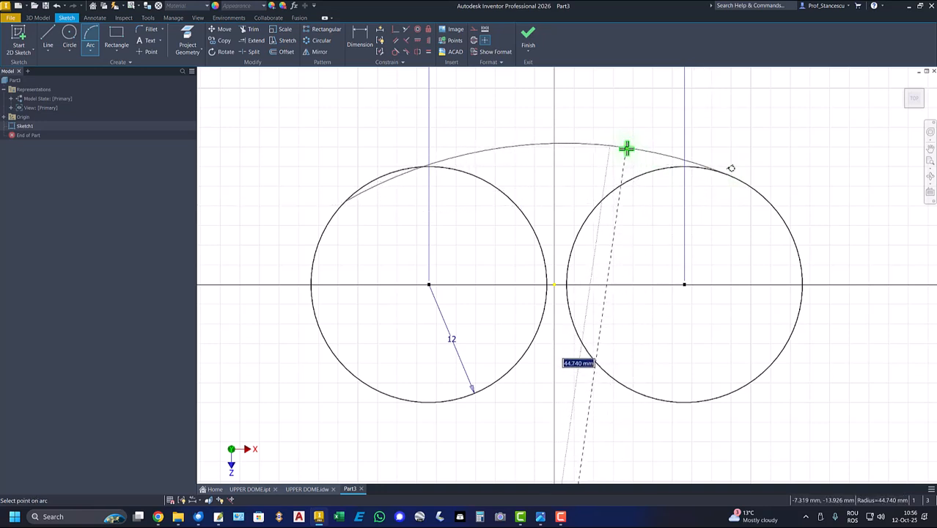
left_click(625, 148)
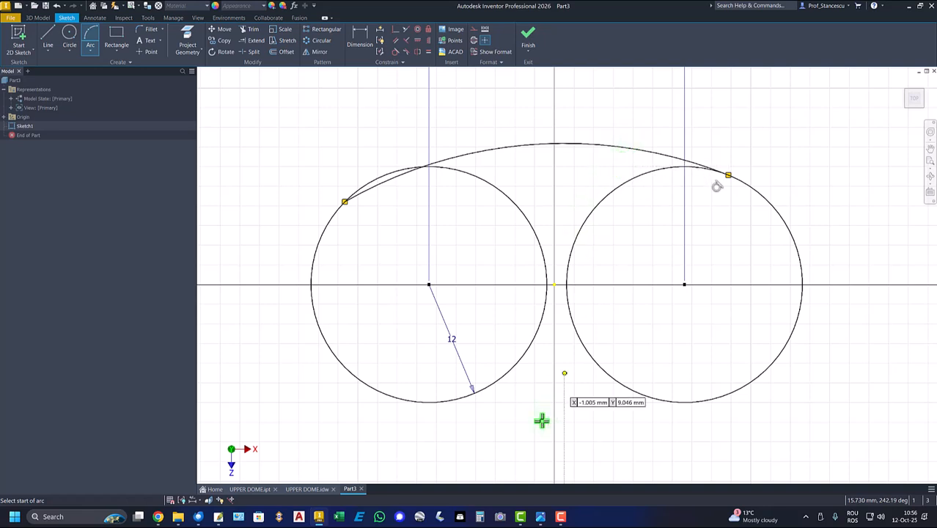
Draw a three-point arc of about 50 mm radius bridging the lower sides of the two circles
left_click(389, 395)
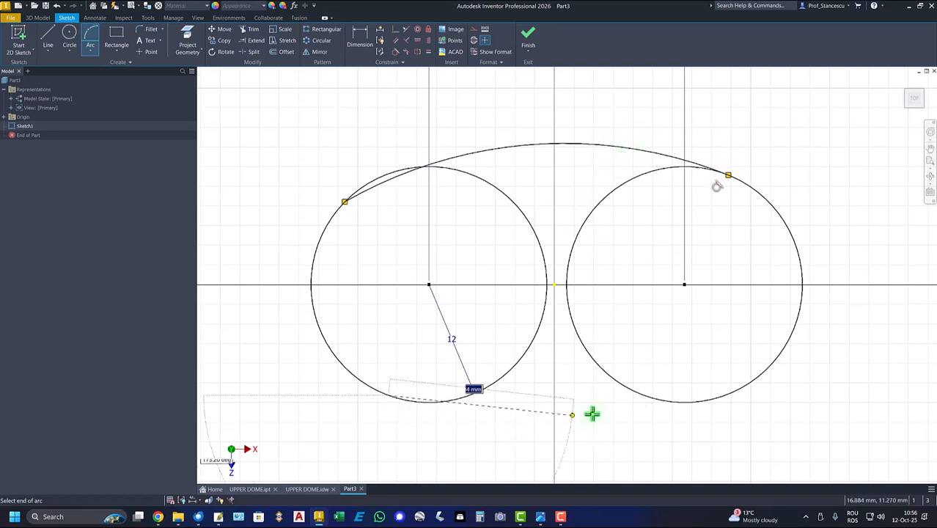
left_click(688, 403)
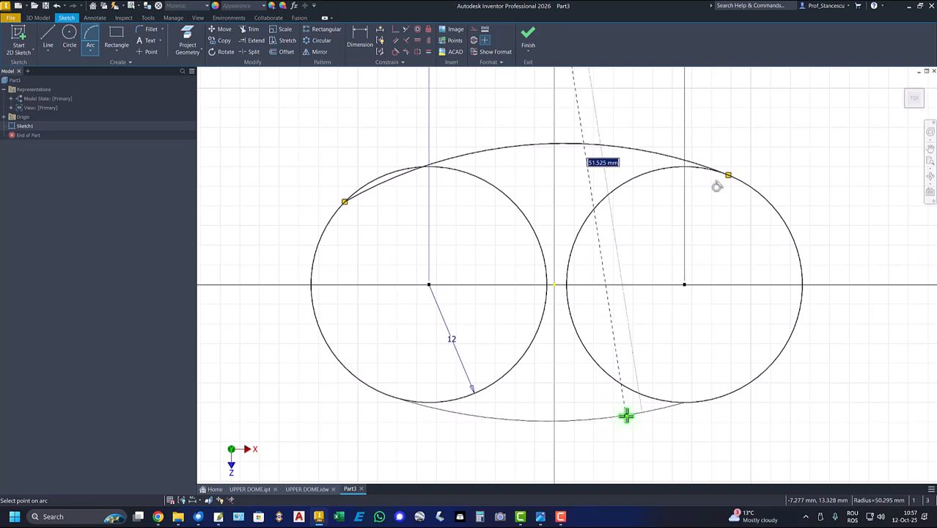
left_click(626, 418)
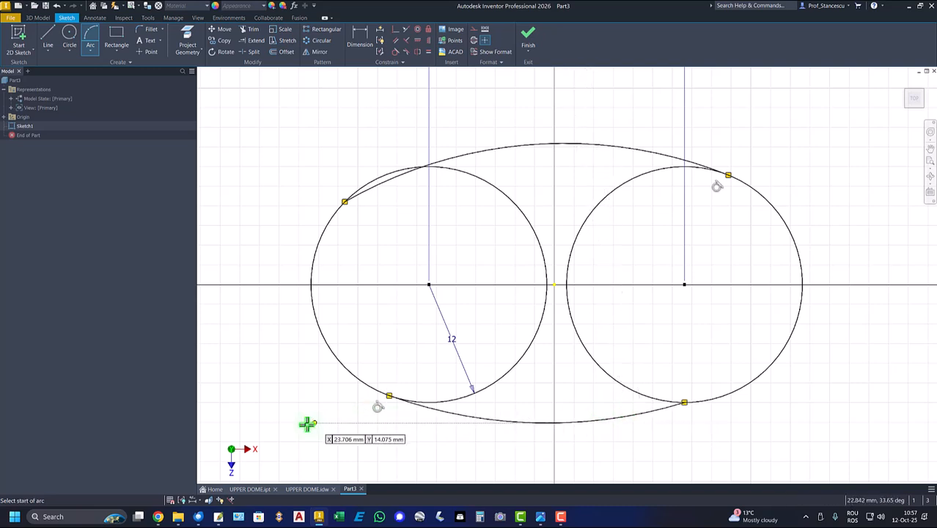
Make the upper arc tangent to the left circle and the lower arc tangent to the right circle
left_click(396, 53)
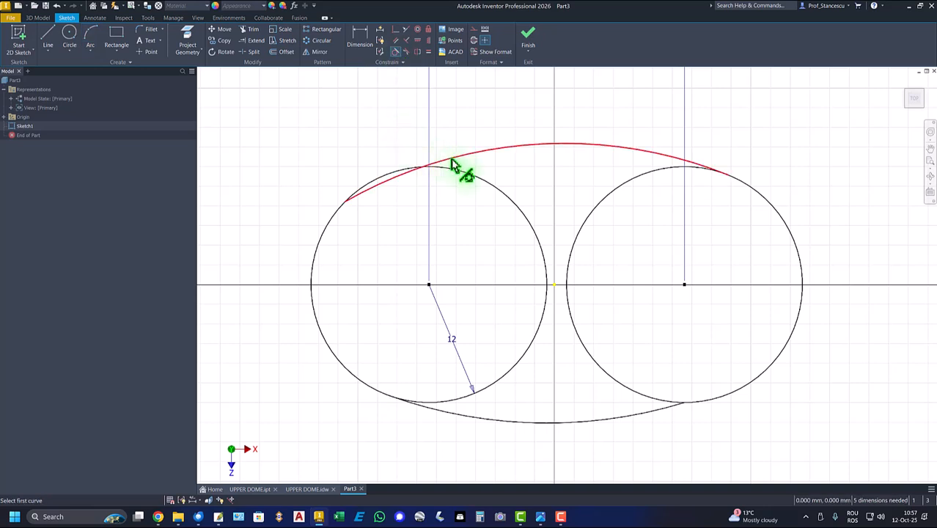
left_click(455, 162)
left_click(451, 173)
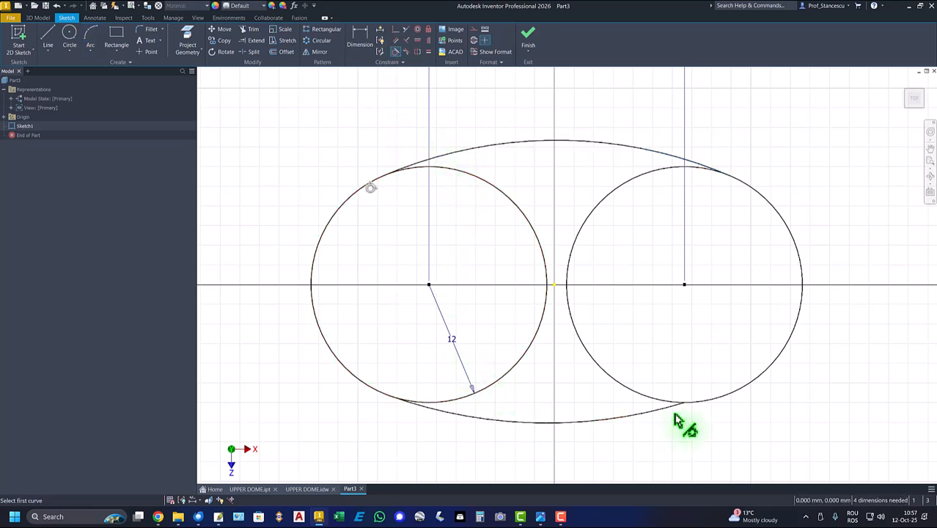
left_click(622, 421)
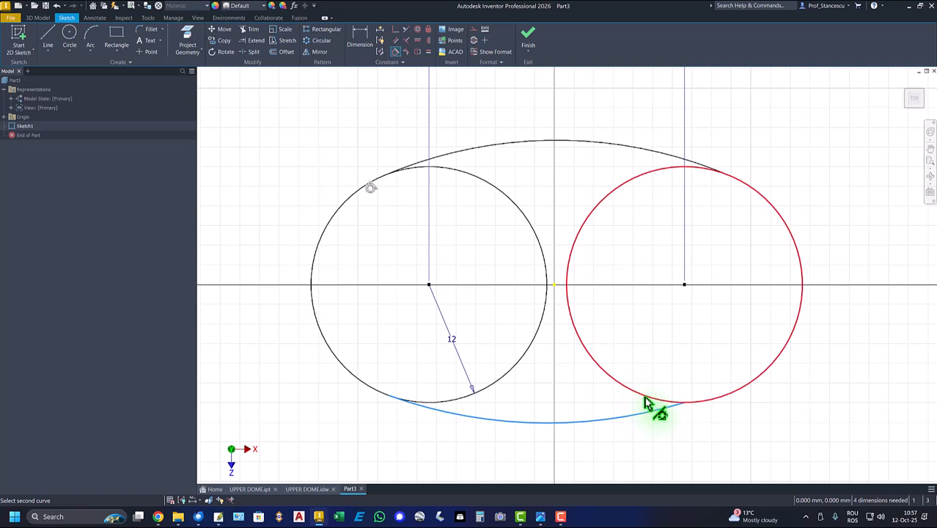
left_click(645, 400)
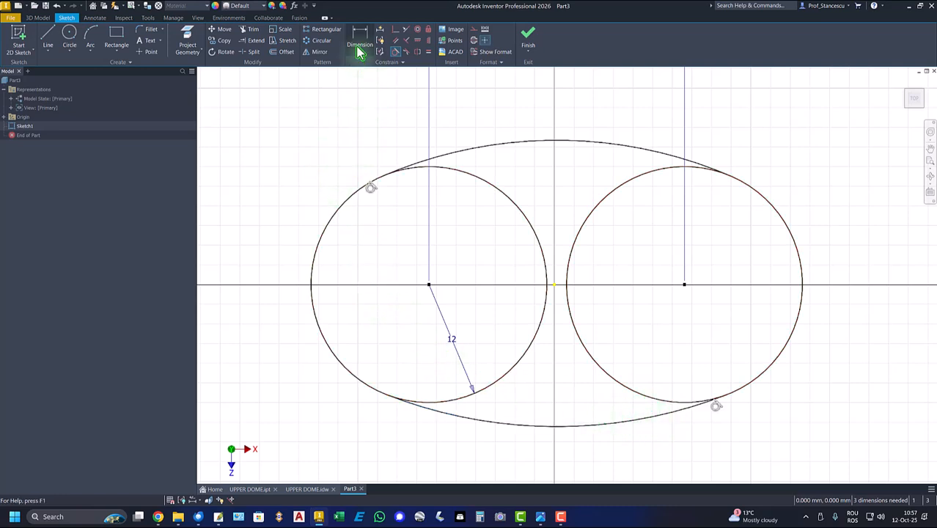
Apply an equal constraint between the upper and lower connecting arcs
left_click(428, 55)
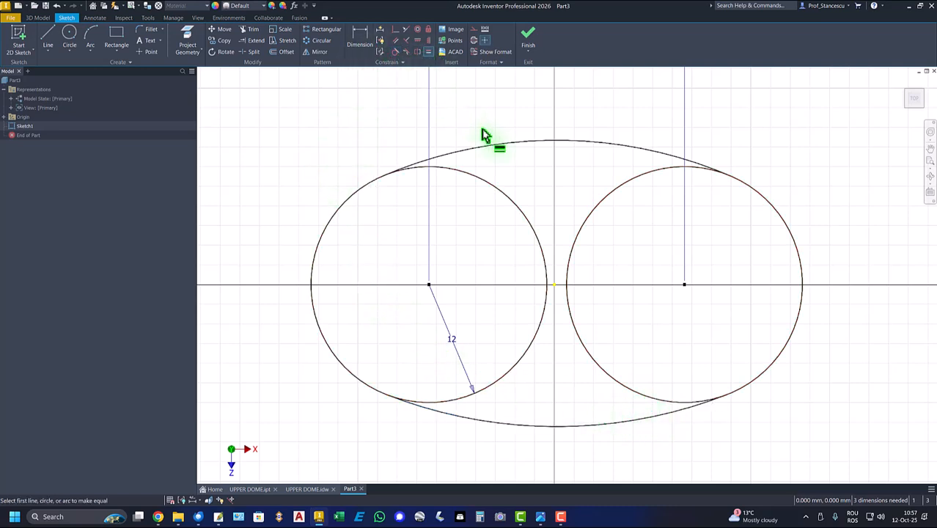
left_click(497, 151)
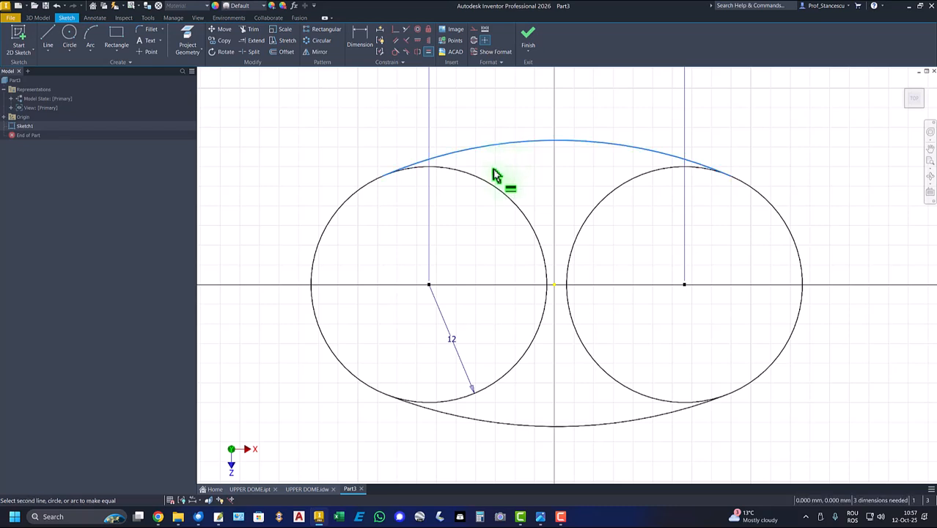
left_click(518, 428)
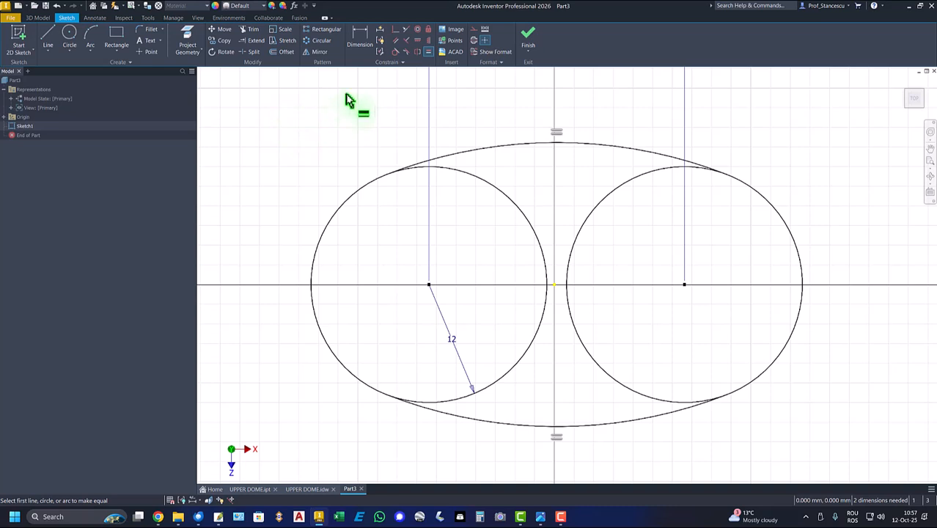
Dimension the upper connecting arc with a radius of 60 mm
left_click(359, 40)
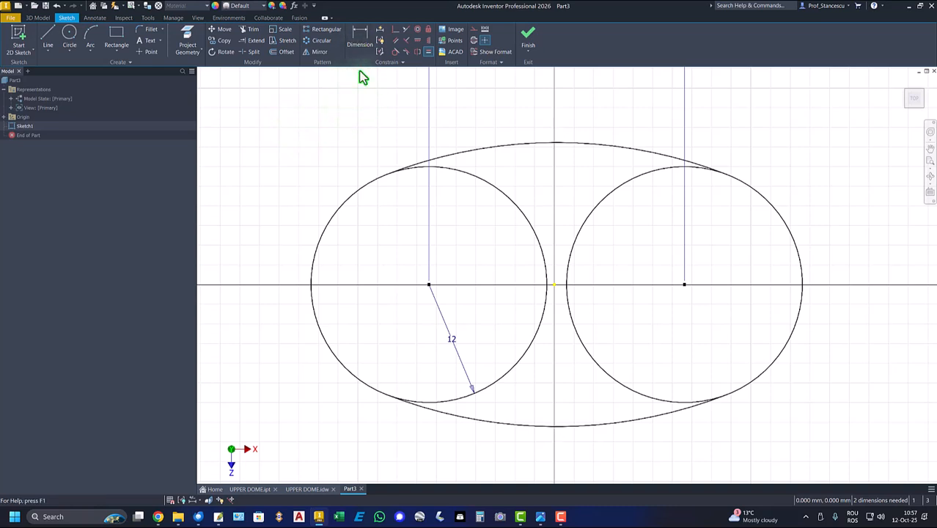
left_click(613, 153)
left_click(590, 376)
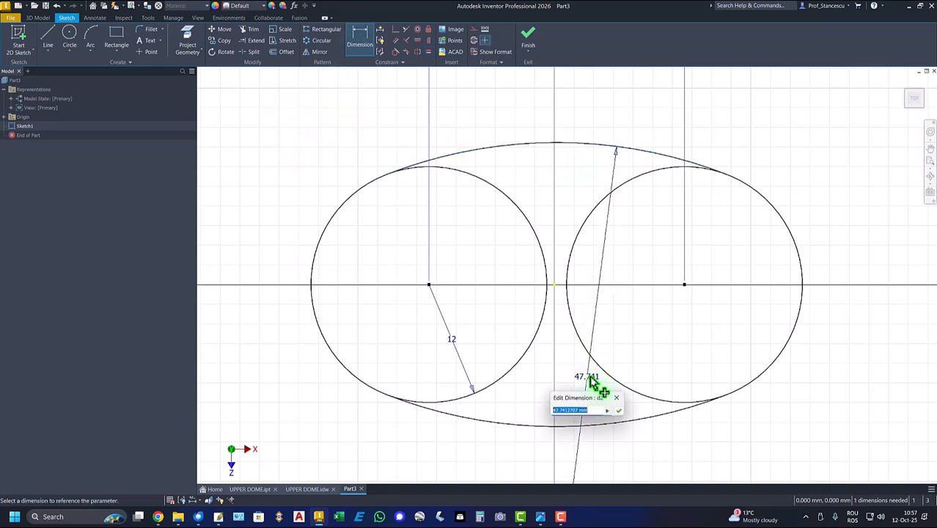
key("Return")
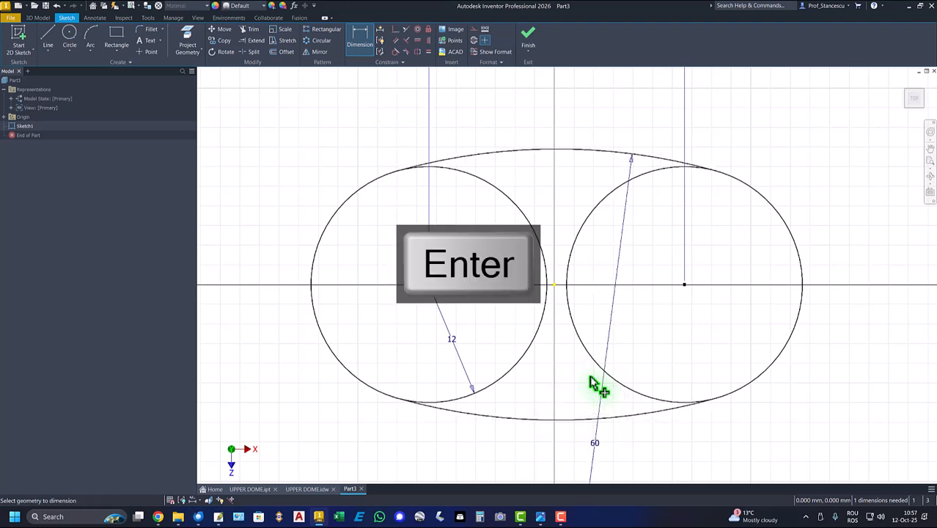
Trim the inner portions of both circles so only the closed oval outline is left
key("Home")
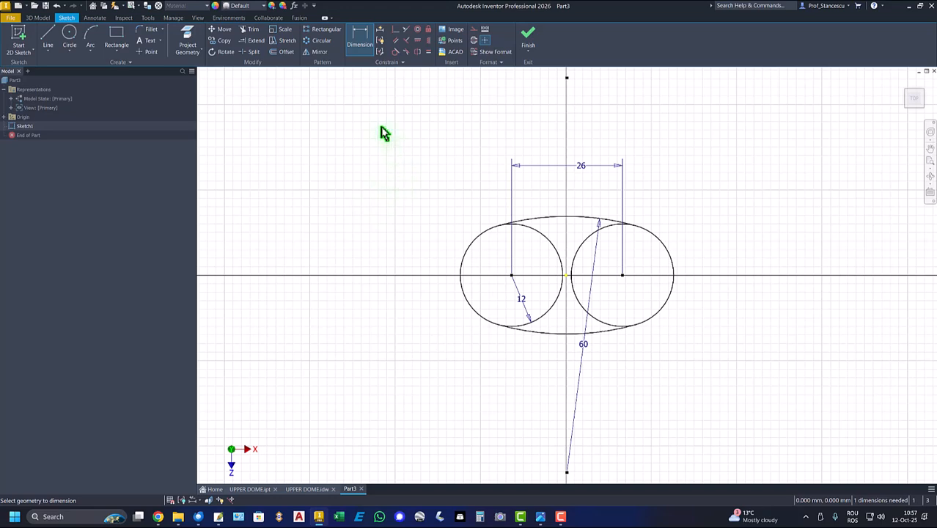
left_click(250, 30)
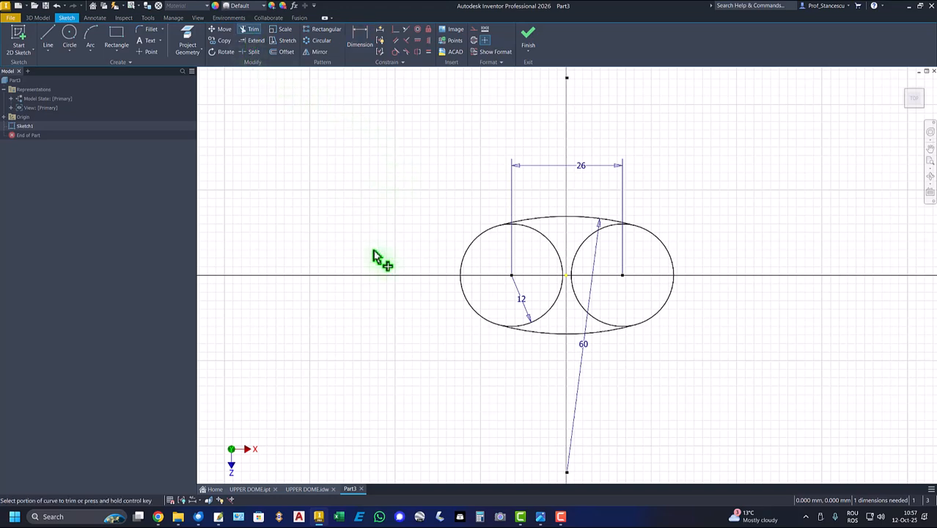
left_click(555, 247)
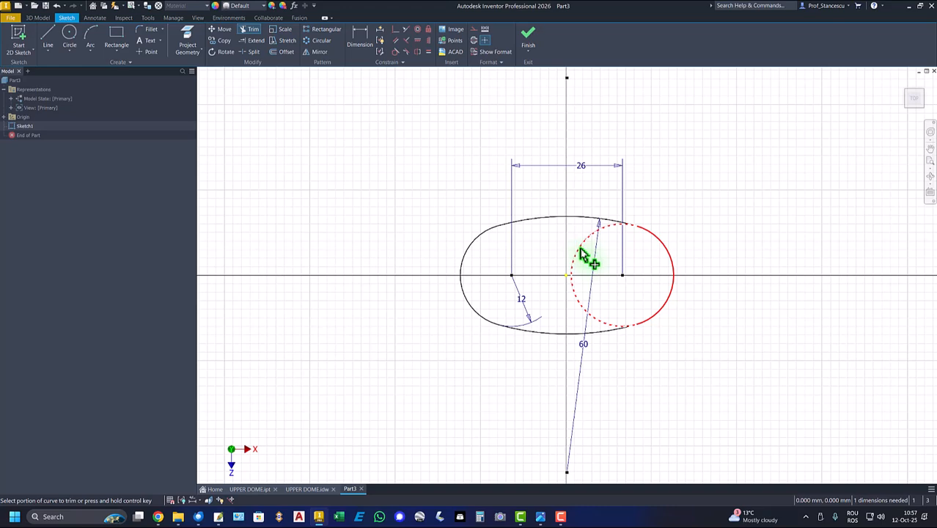
left_click(580, 252)
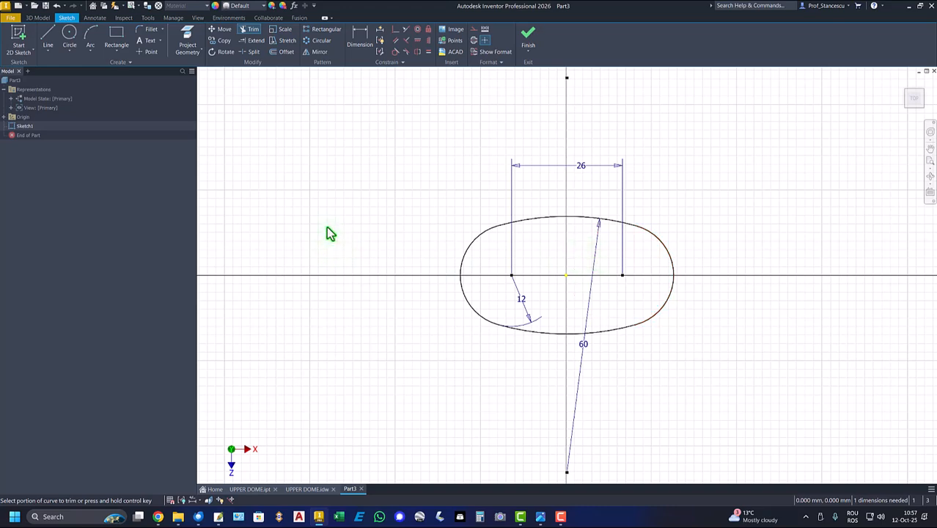
right_click(328, 233)
left_click(359, 224)
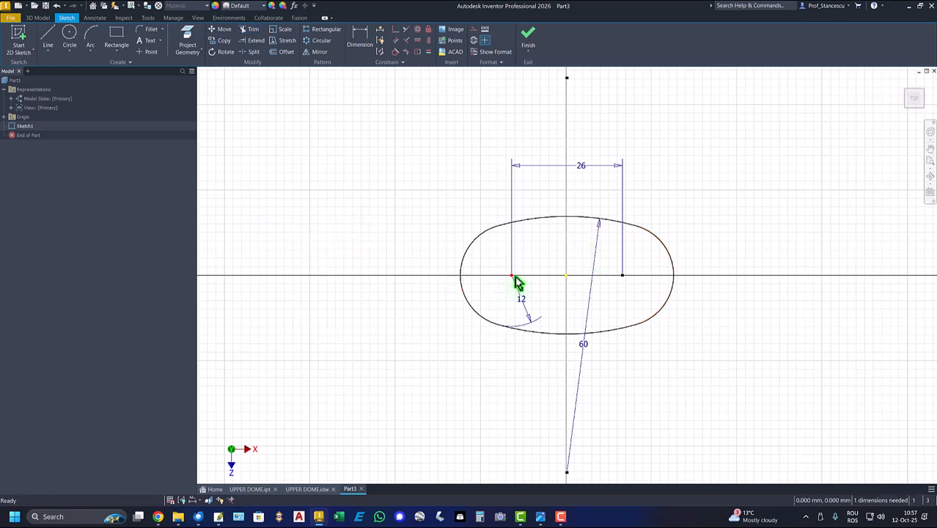
Draw a line between the centres of the two end arcs and convert it to construction geometry
mouse_move(516, 279)
left_mouse_down()
mouse_move(525, 270)
mouse_move(500, 272)
mouse_move(516, 274)
left_mouse_up()
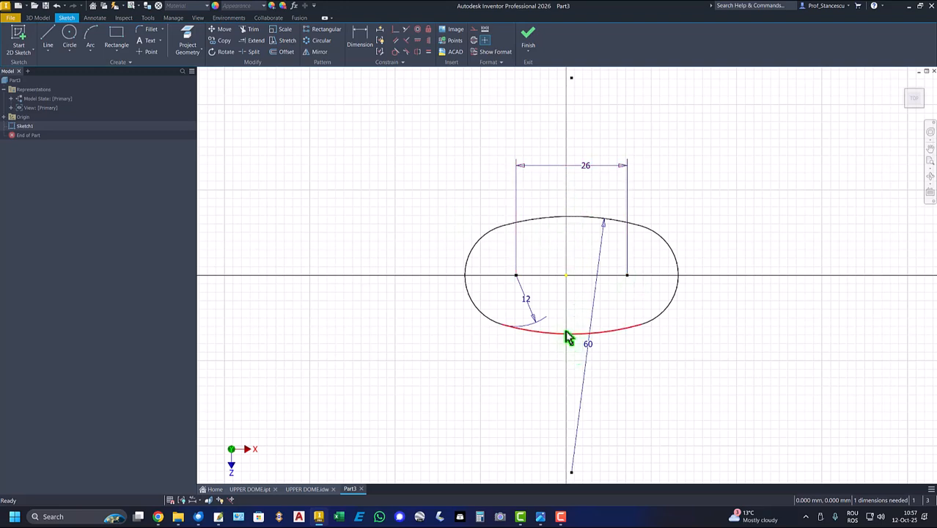
left_click(48, 38)
left_click(516, 275)
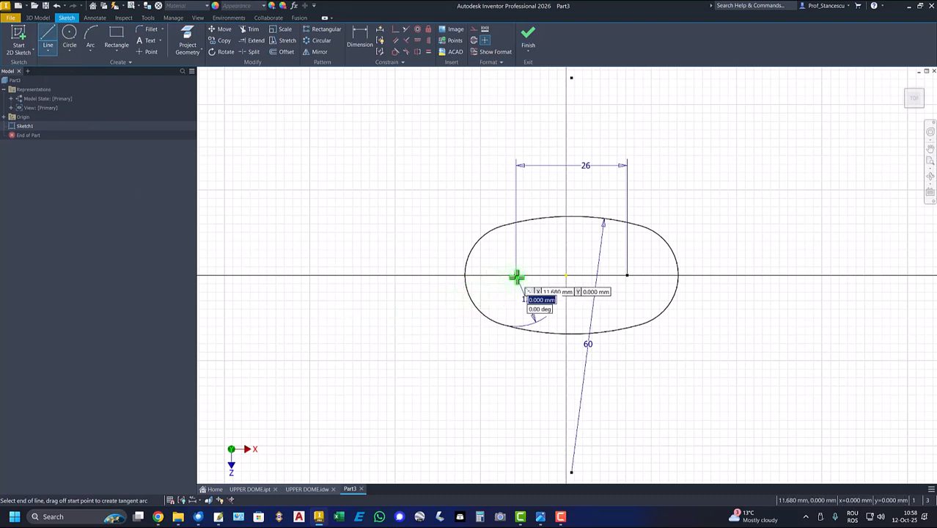
left_click(626, 275)
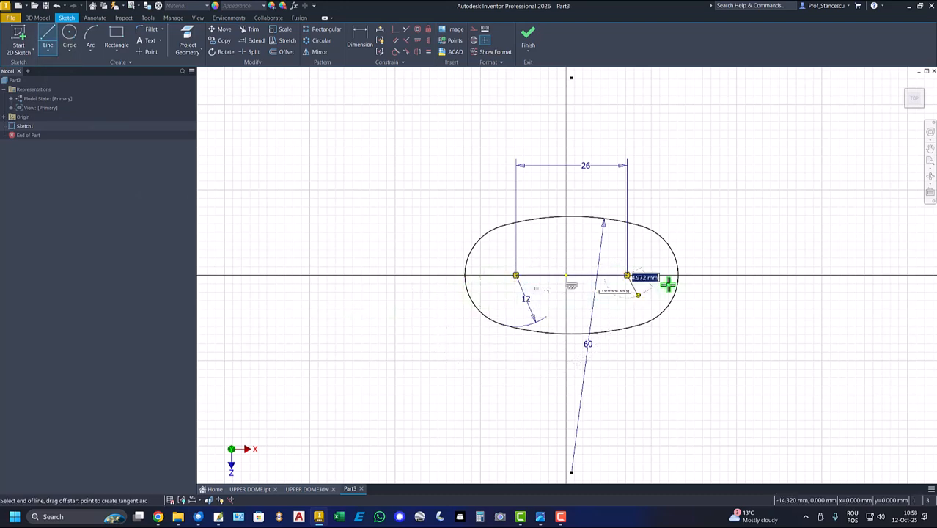
right_click(686, 198)
left_click(708, 198)
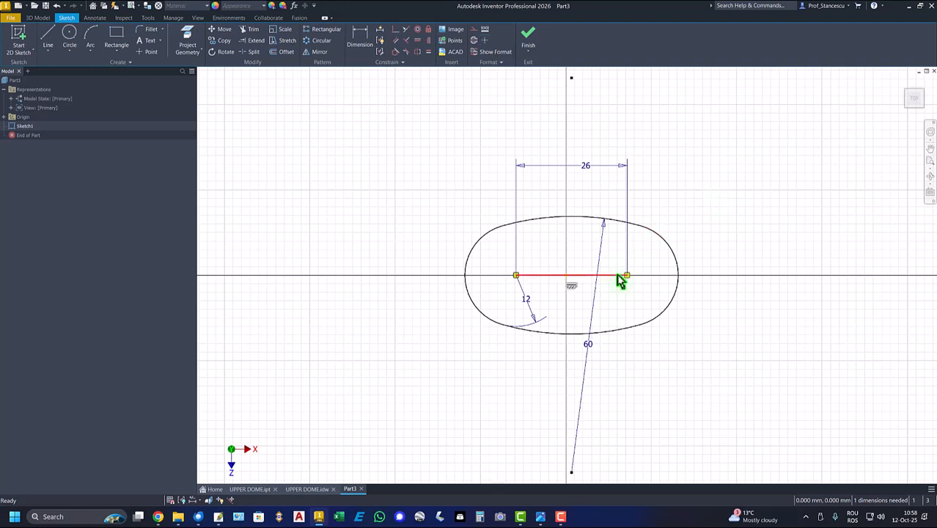
right_click(687, 194)
left_click(736, 199)
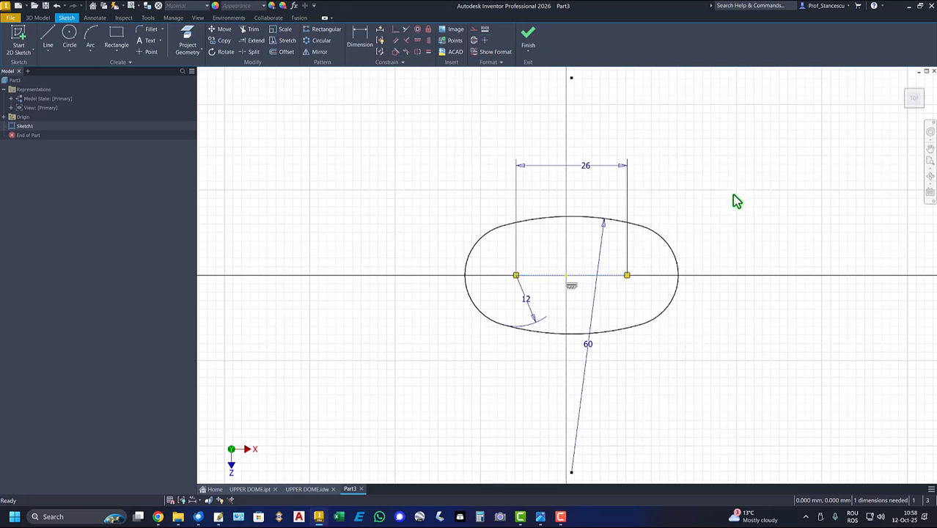
Make the construction line's midpoint coincident with the origin and finish the oval sketch
left_click(395, 29)
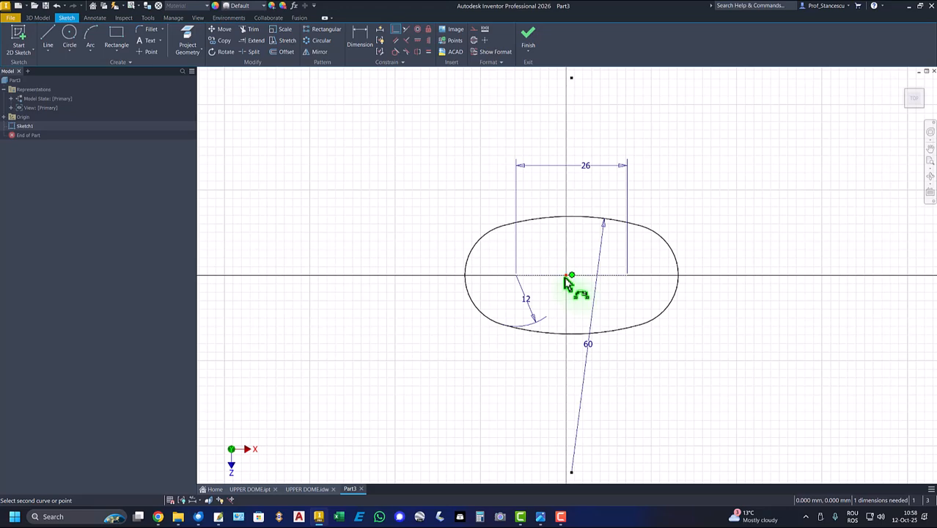
left_click(566, 277)
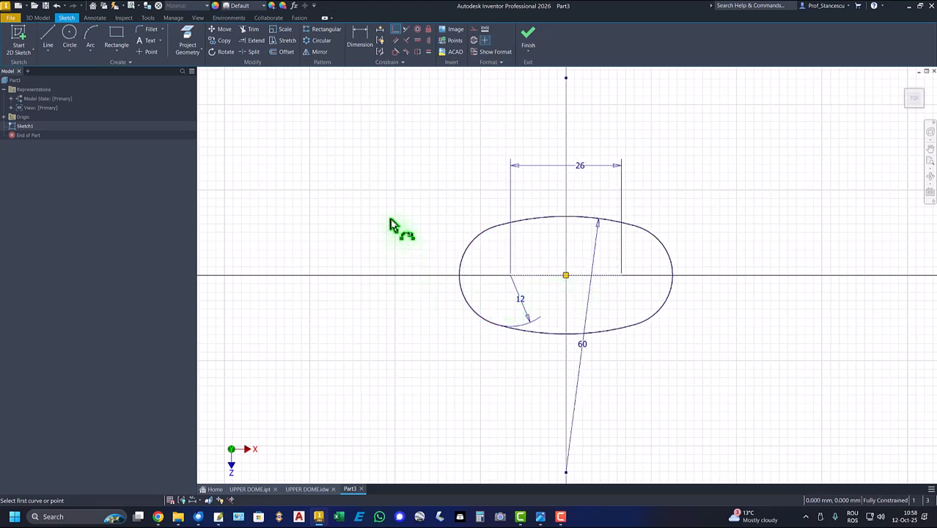
left_click(528, 37)
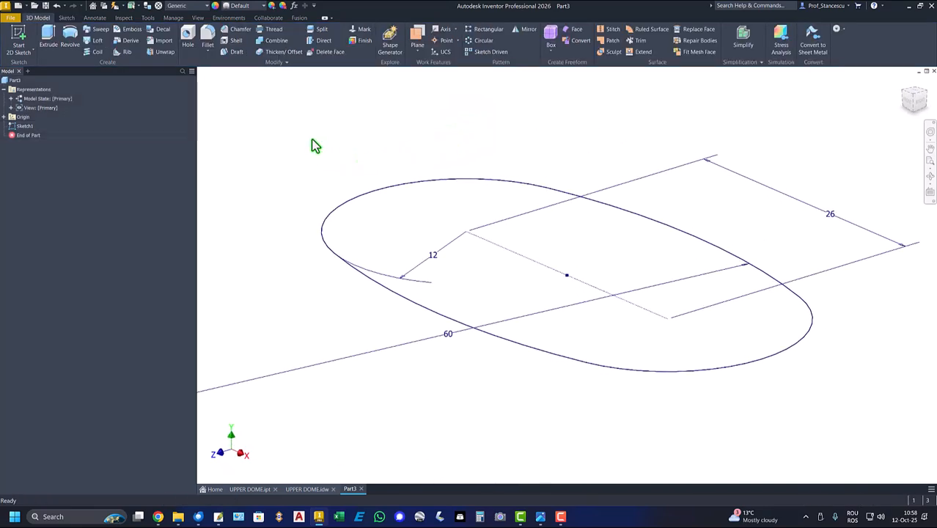
key("F6")
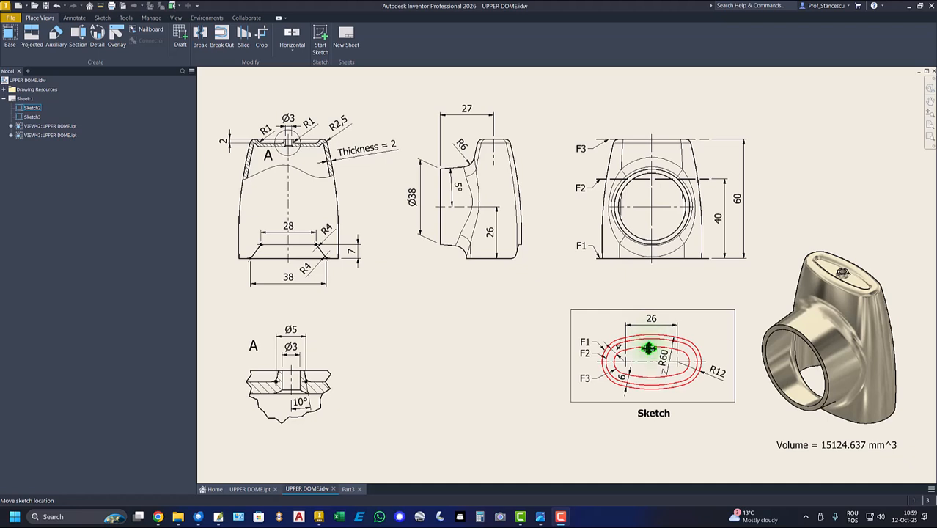
Create a work plane offset 60 mm above the XZ plane, using the height from the UPPER DOME drawing
scroll(626, 386, "up", 3)
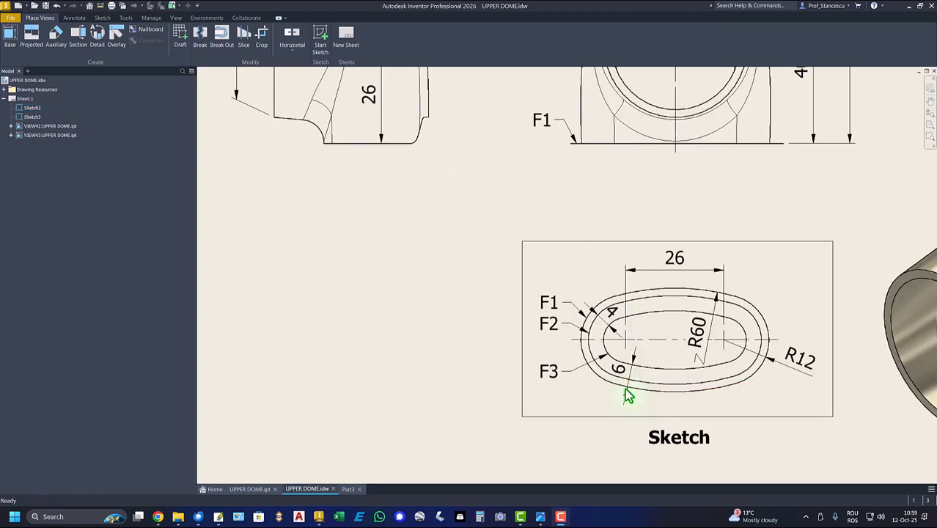
scroll(628, 396, "up", 3)
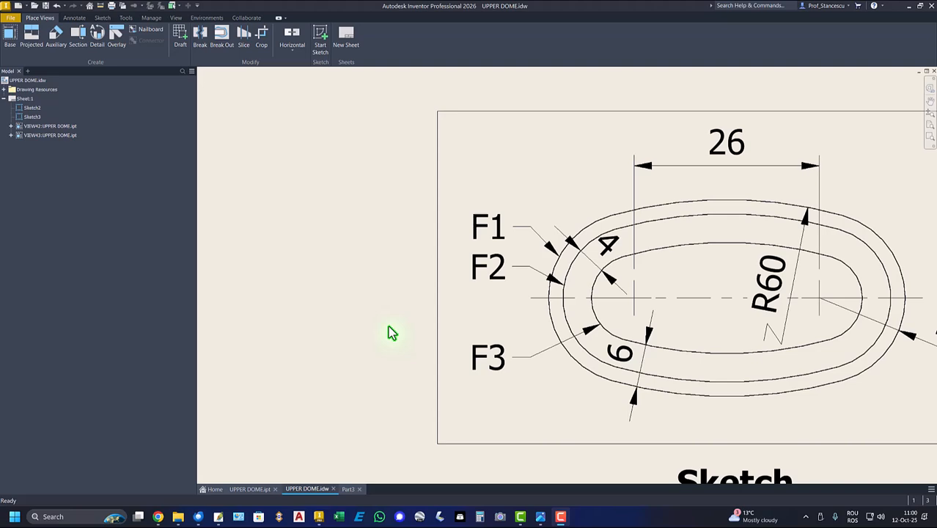
key("Home")
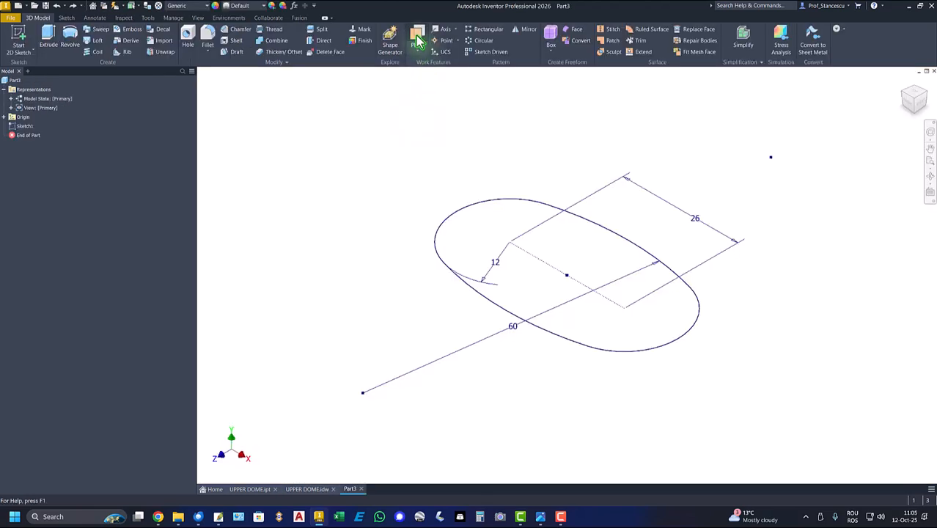
left_click(417, 41)
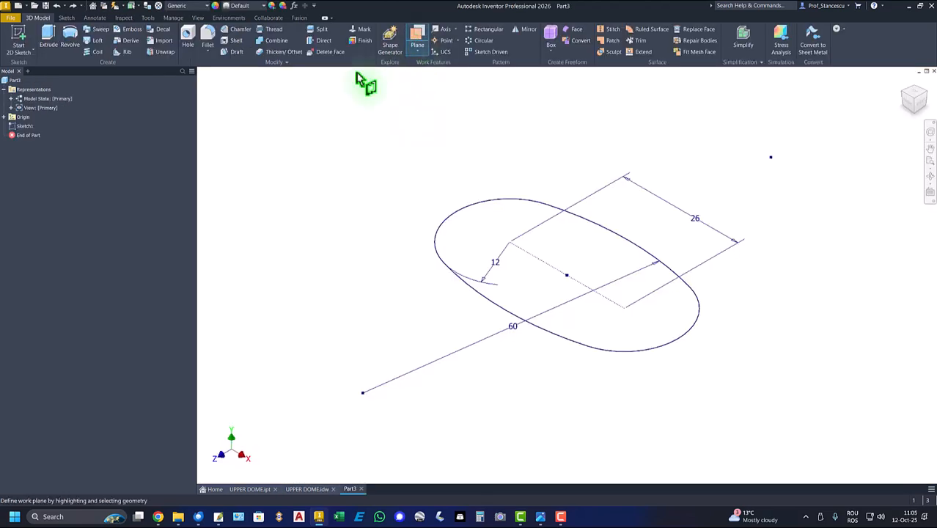
left_click(5, 117)
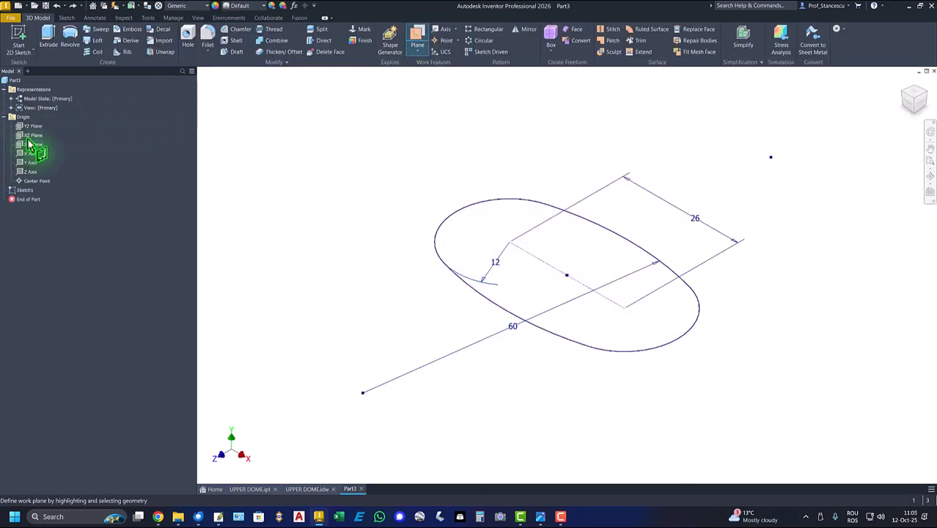
left_click(33, 135)
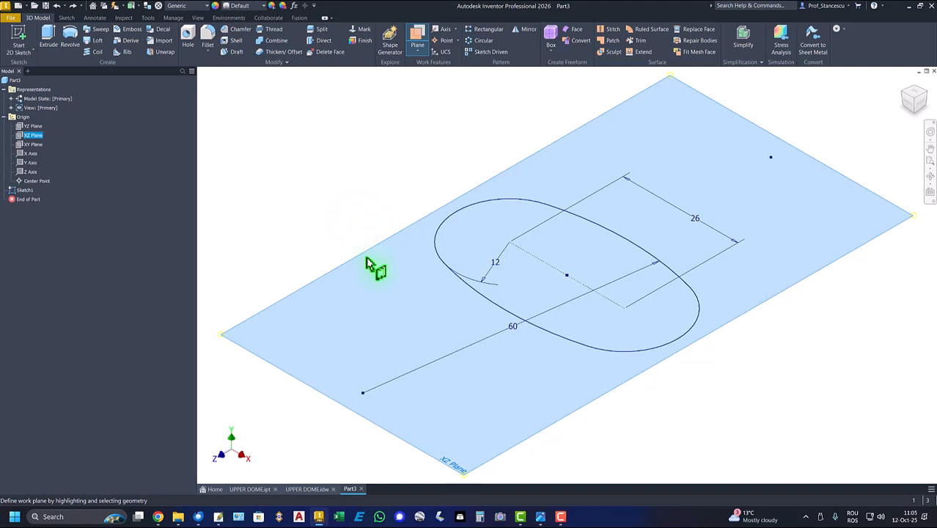
left_click_drag(368, 262, 370, 204)
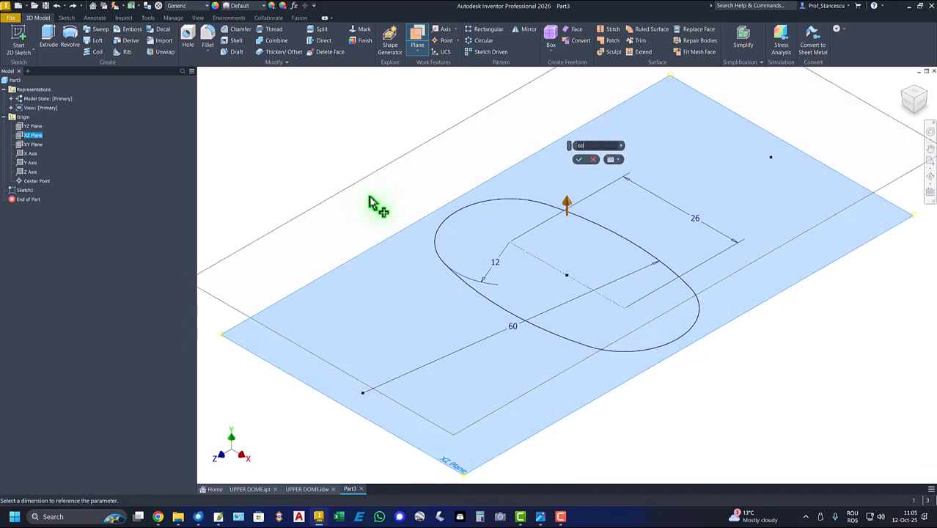
key("Return")
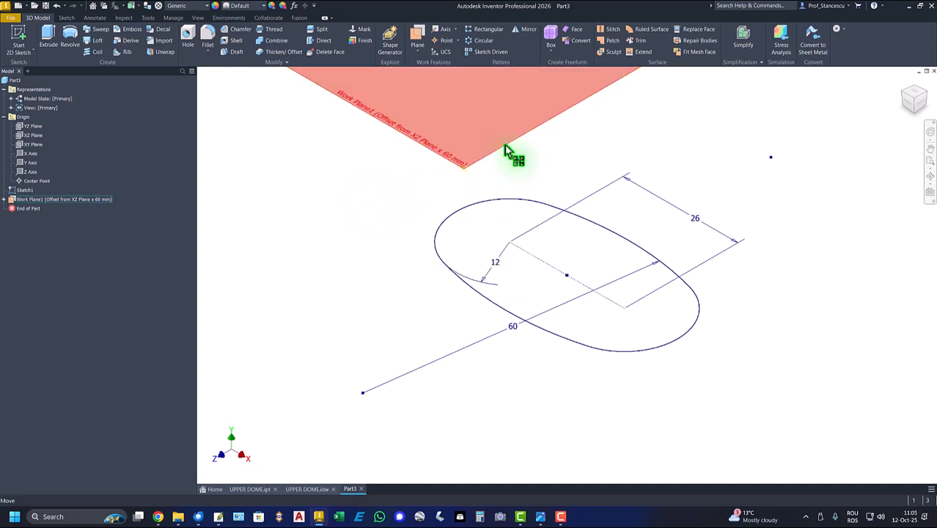
Start a sketch on the 60 mm offset work plane and project the base oval's outline into it
left_click(514, 143)
left_click(530, 139)
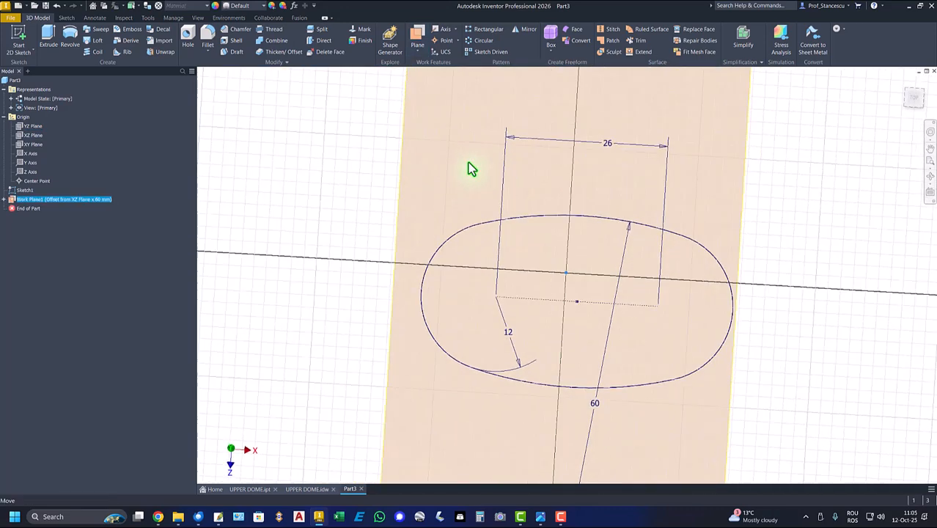
left_click(187, 42)
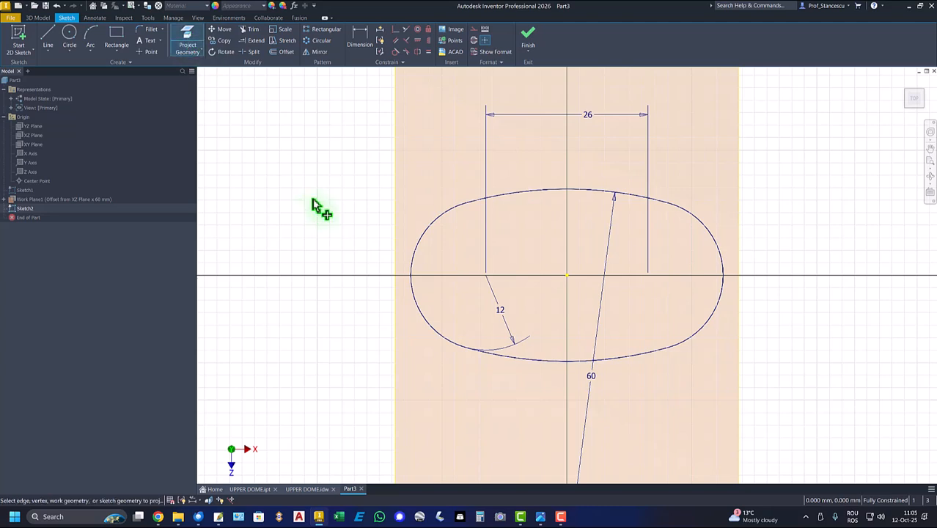
left_click(419, 245)
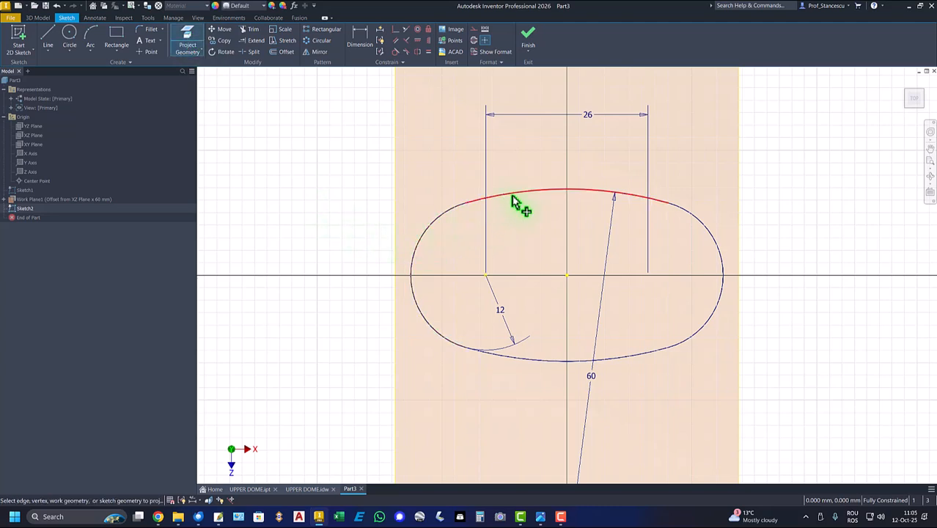
left_click(712, 237)
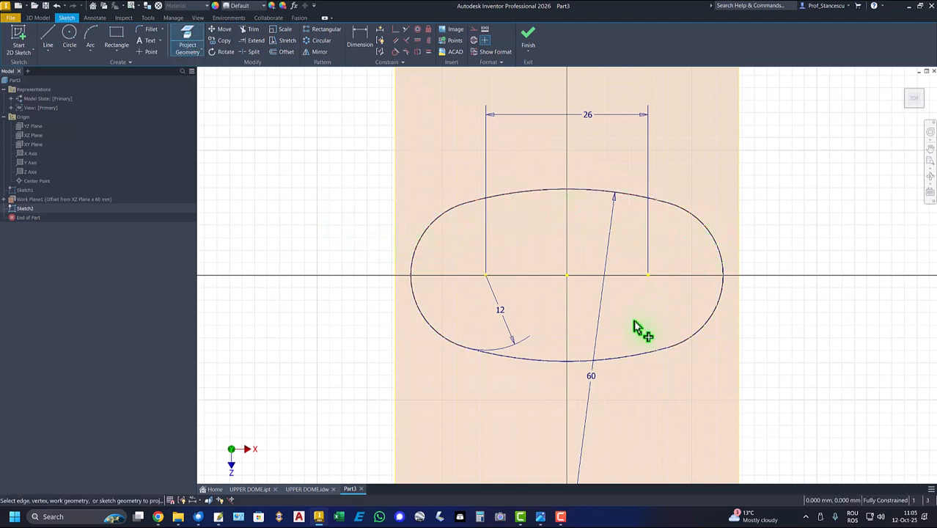
right_click(250, 192)
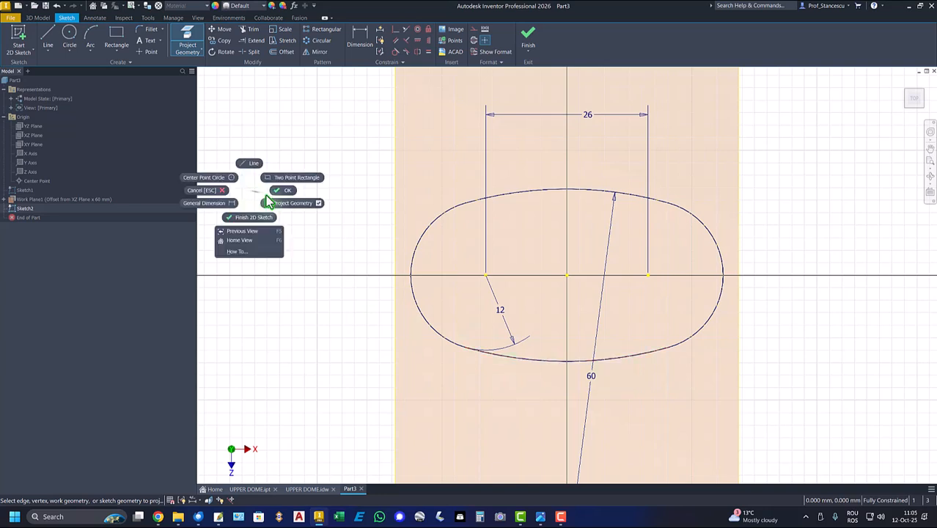
left_click(283, 192)
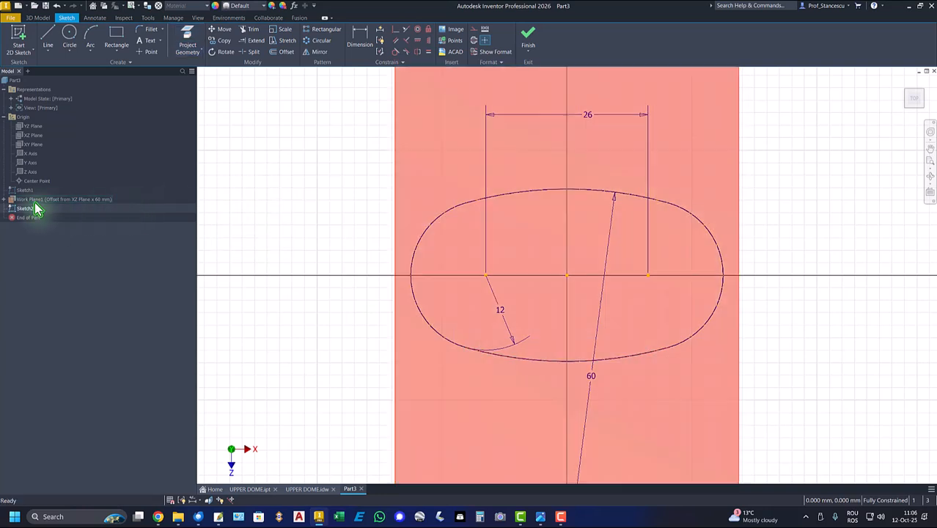
Hide the base oval sketch and convert the projected oval outline to construction geometry
right_click(25, 191)
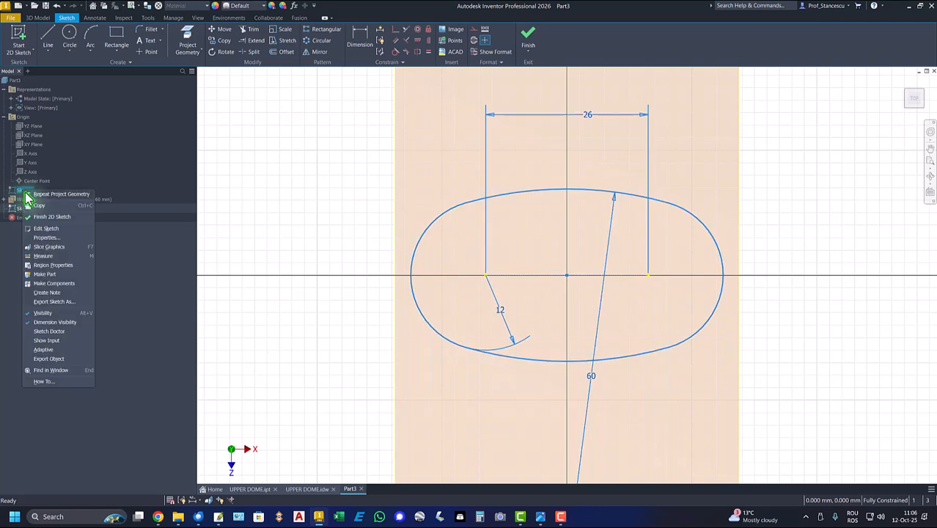
left_click(43, 313)
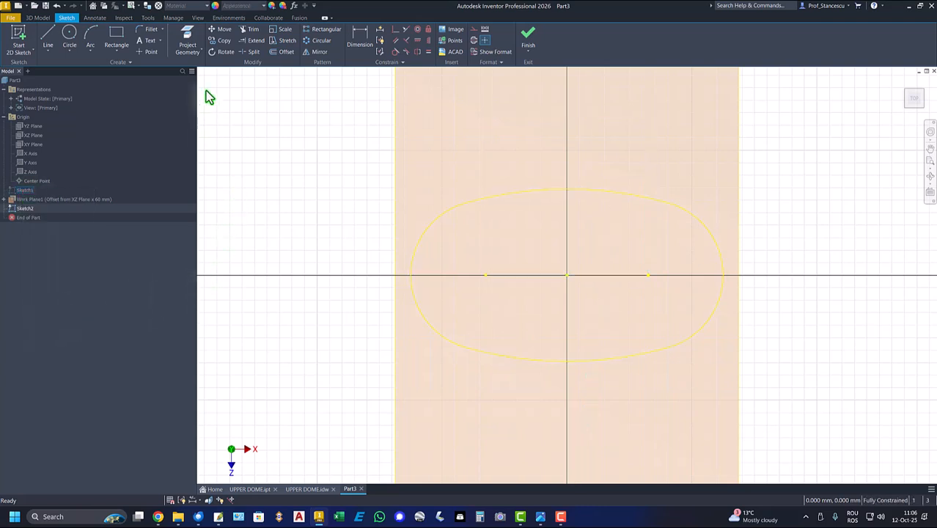
left_click_drag(352, 162, 826, 403)
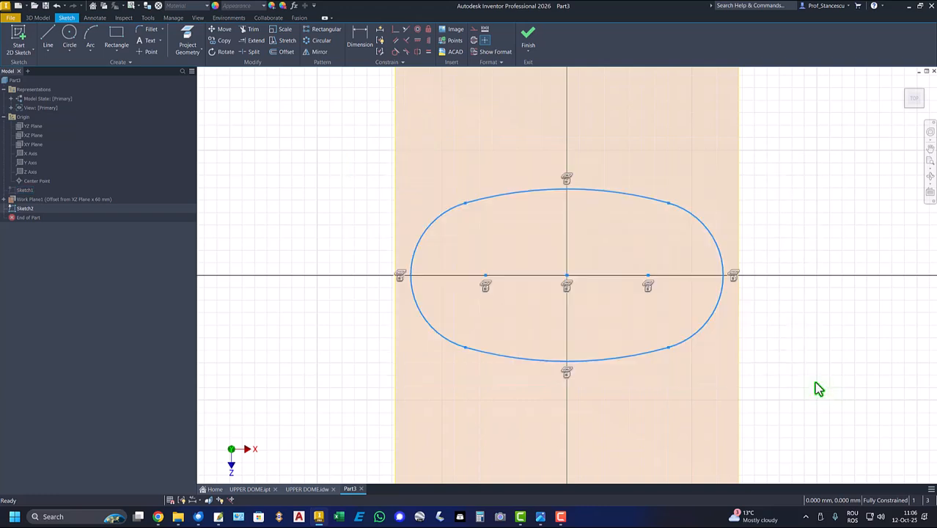
right_click(762, 218)
left_click(812, 214)
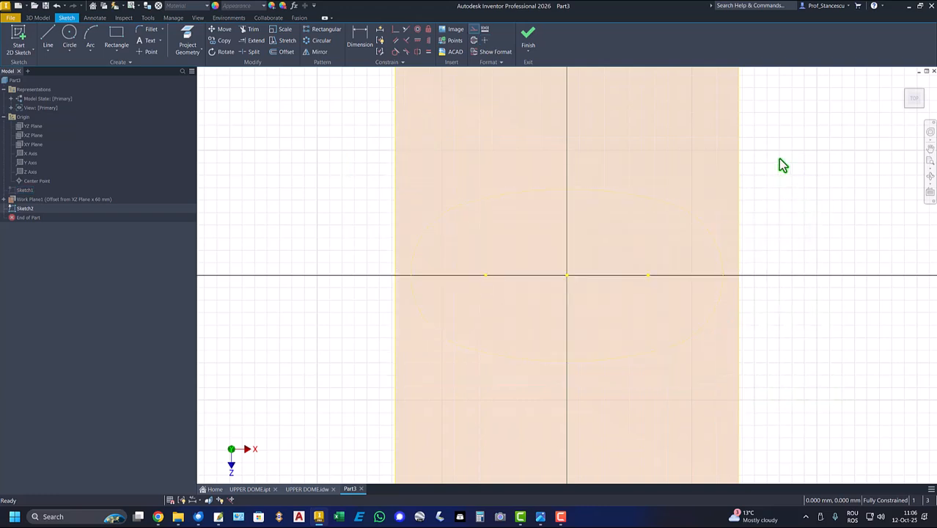
Offset the projected oval inward by 6 mm and finish the sketch
left_click(283, 51)
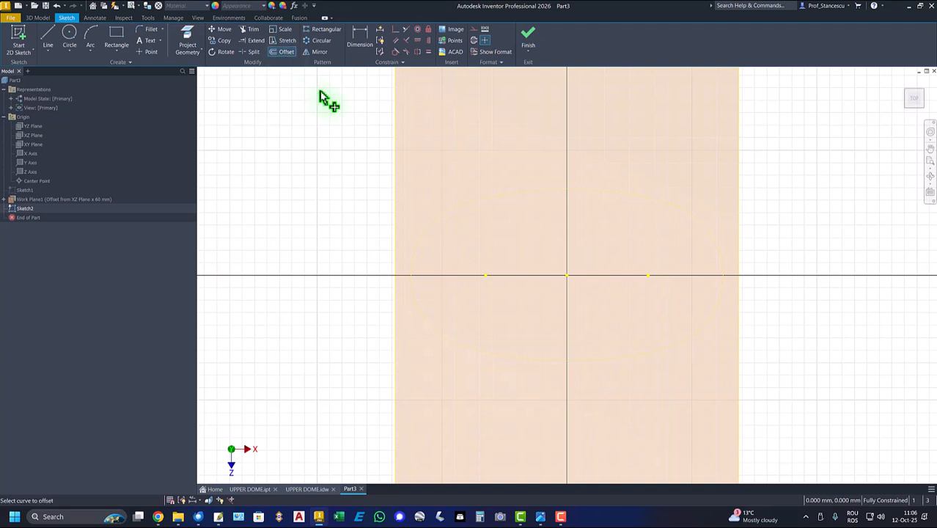
left_click(436, 229)
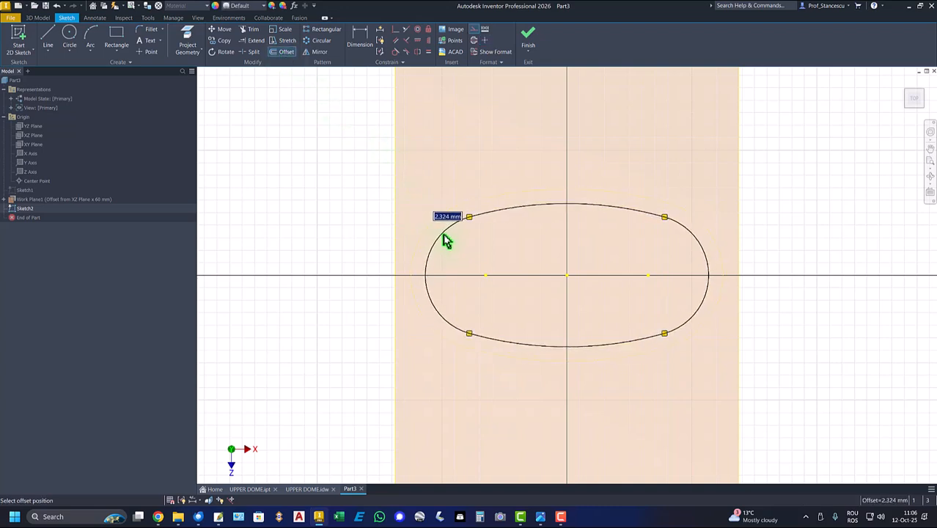
key("Return")
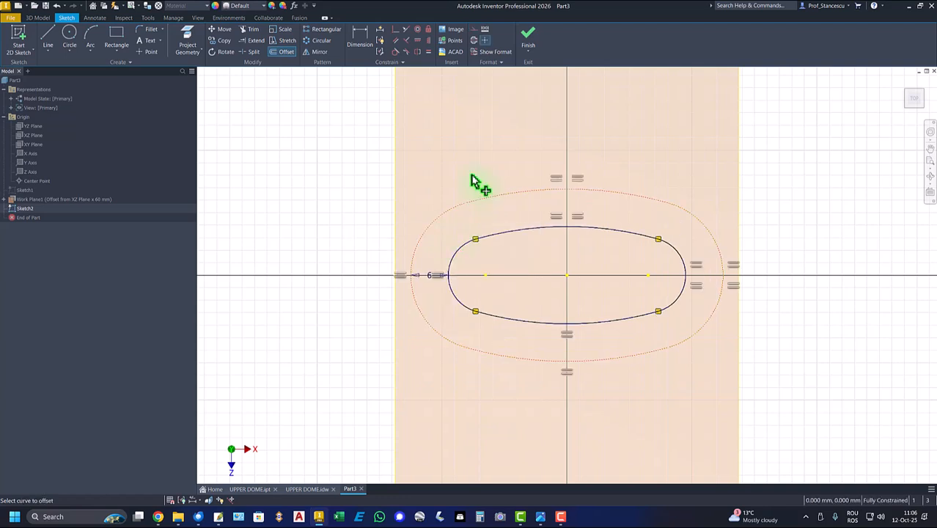
left_click(528, 36)
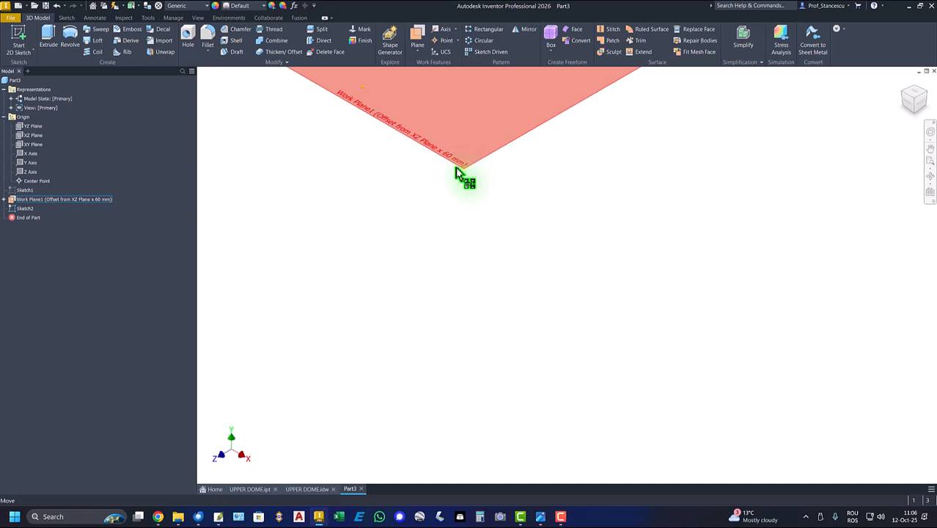
Hide the 60 mm offset work plane and return the model to the home view
left_click(456, 169)
right_click(457, 170)
left_click(492, 210)
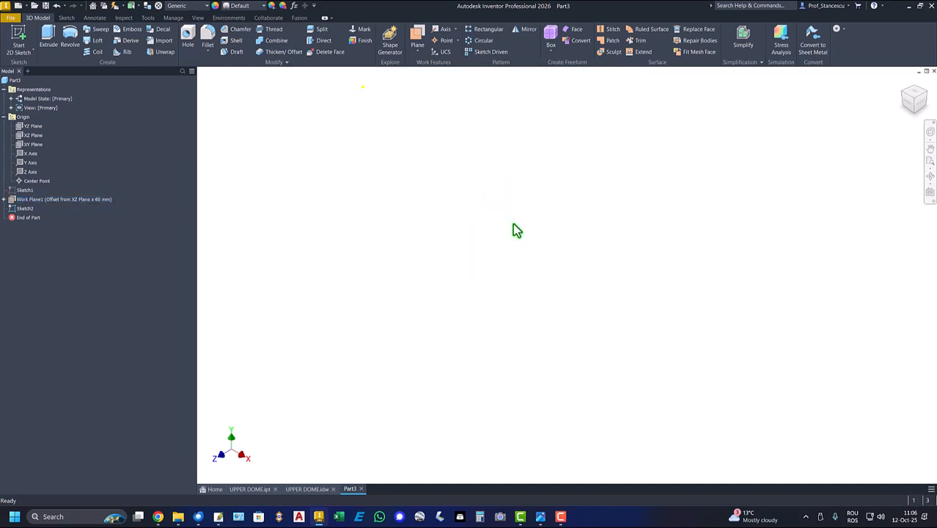
key("F6")
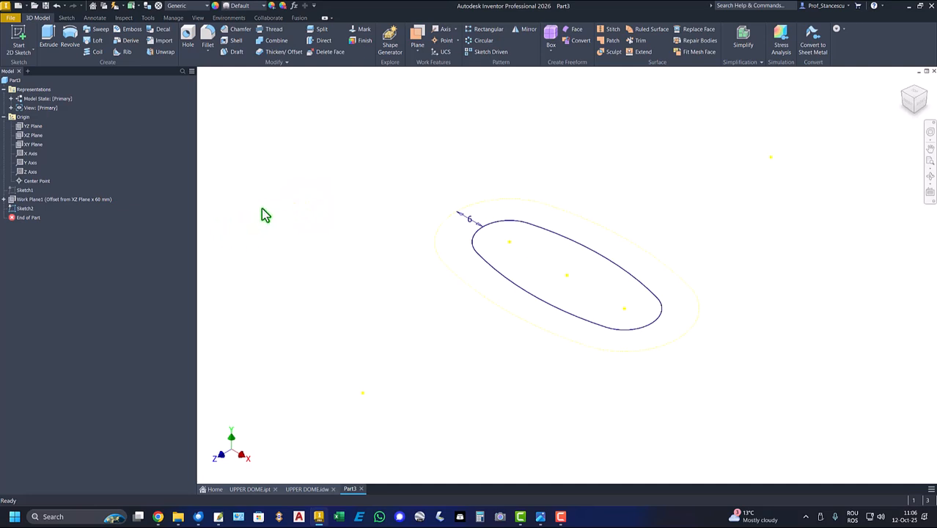
Create a work plane offset 40 mm above the XZ plane
left_click(417, 38)
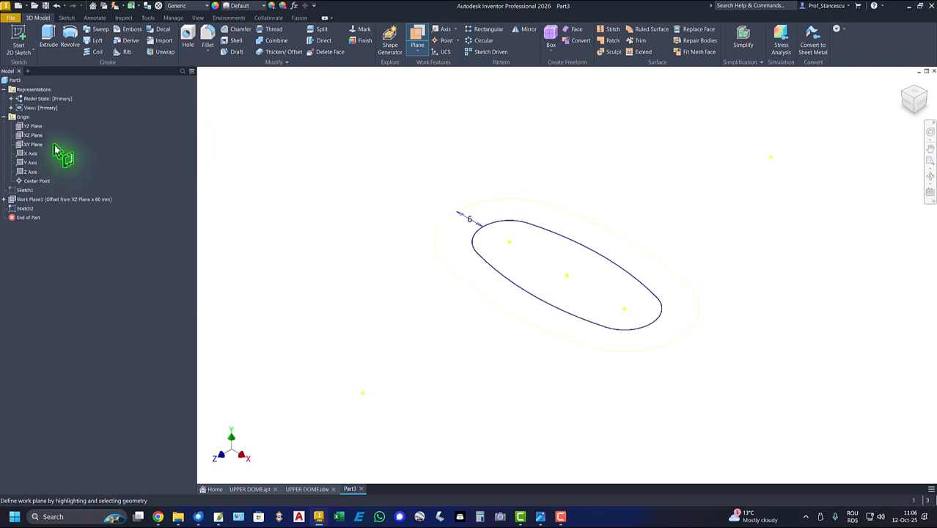
left_click(27, 137)
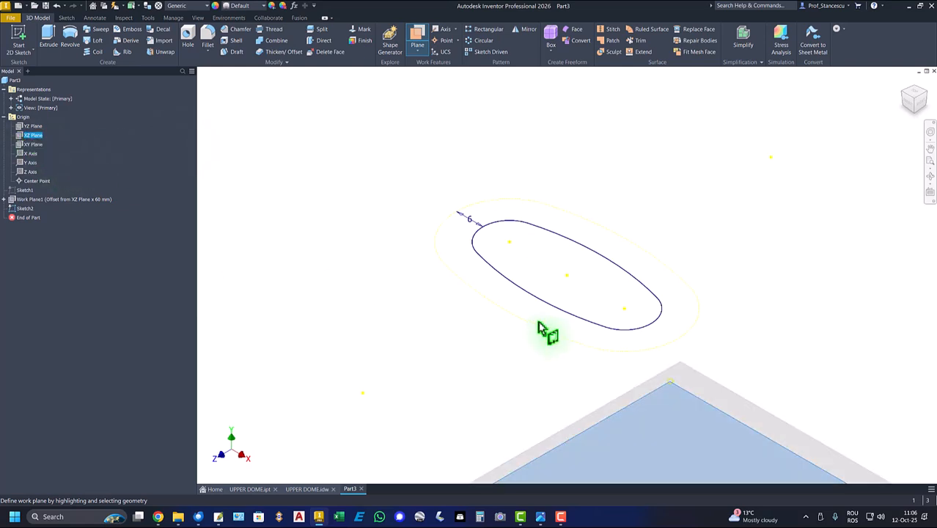
left_click_drag(658, 402, 673, 325)
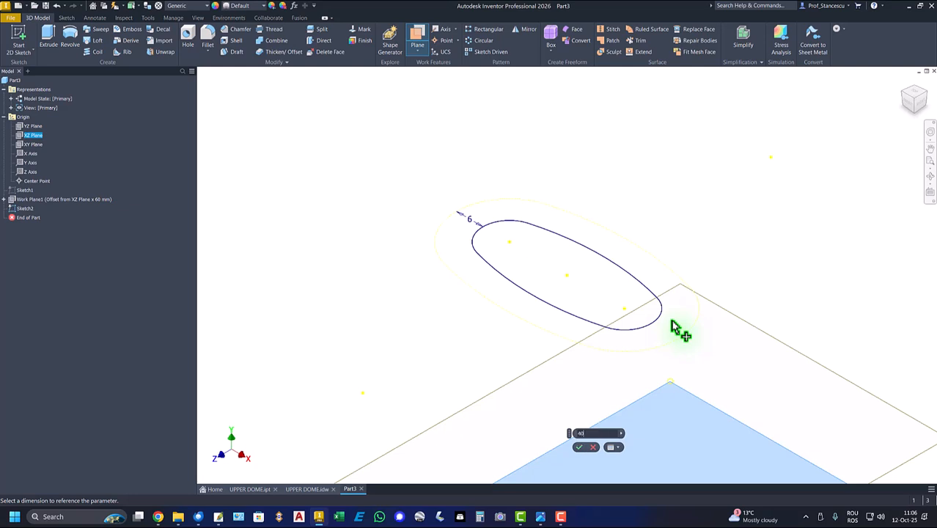
key("Return")
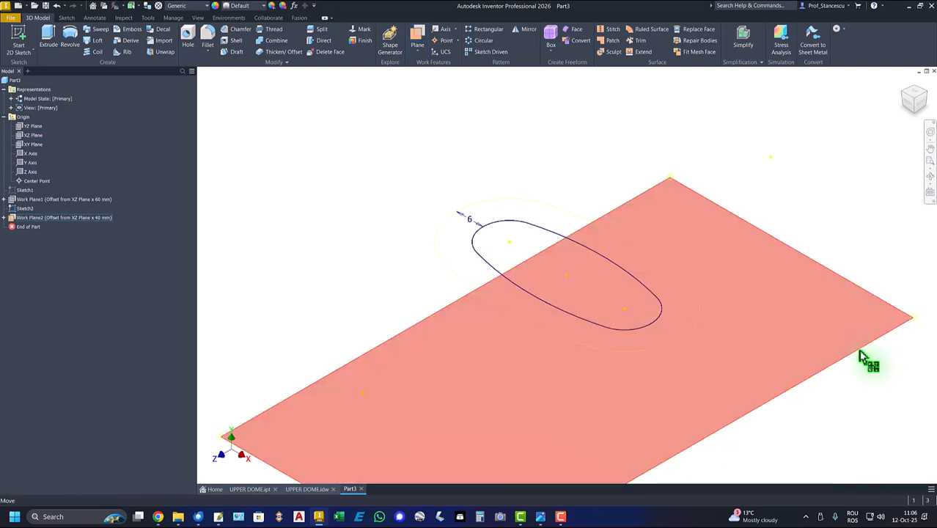
Start a sketch on the 40 mm offset work plane and project the smaller upper oval into it
left_click(864, 356)
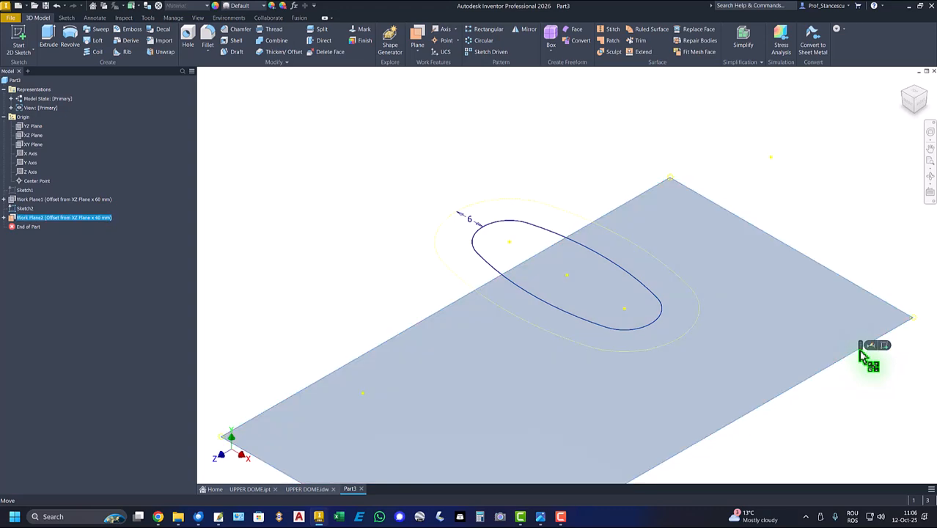
left_click(871, 345)
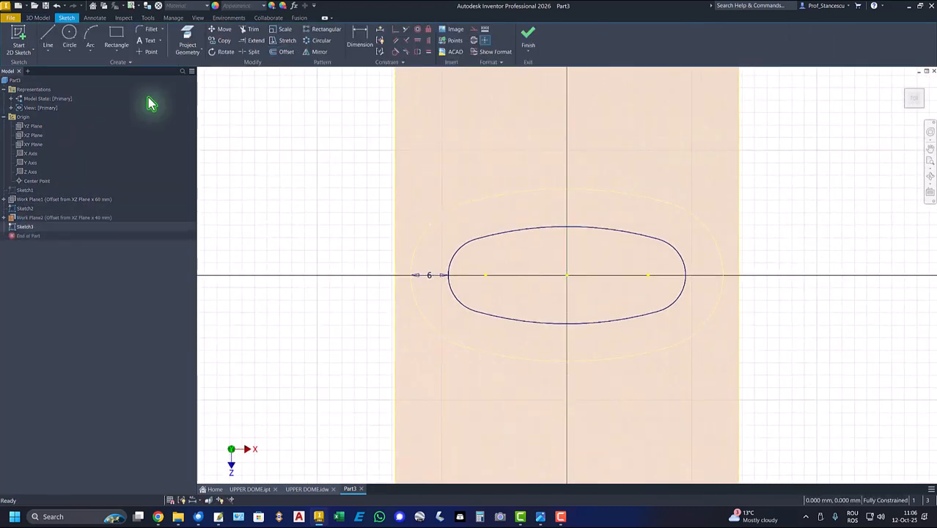
left_click(185, 38)
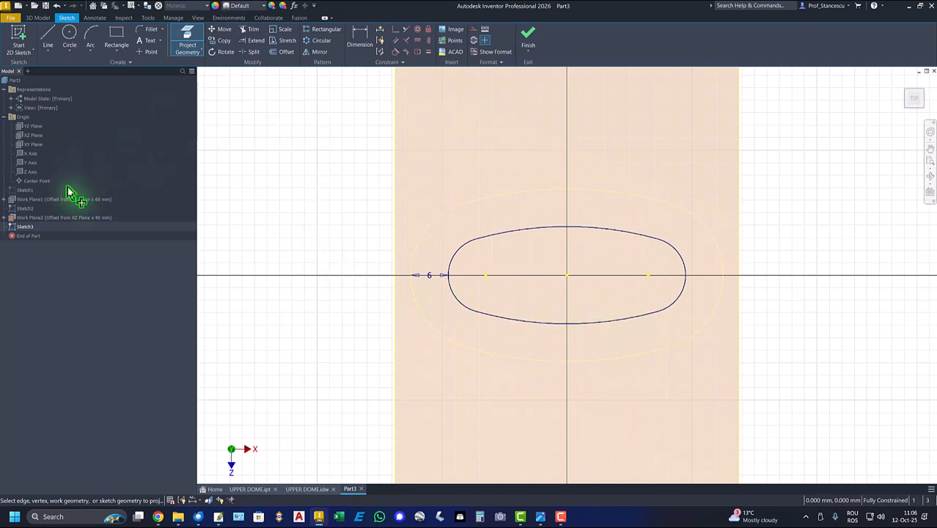
right_click(229, 156)
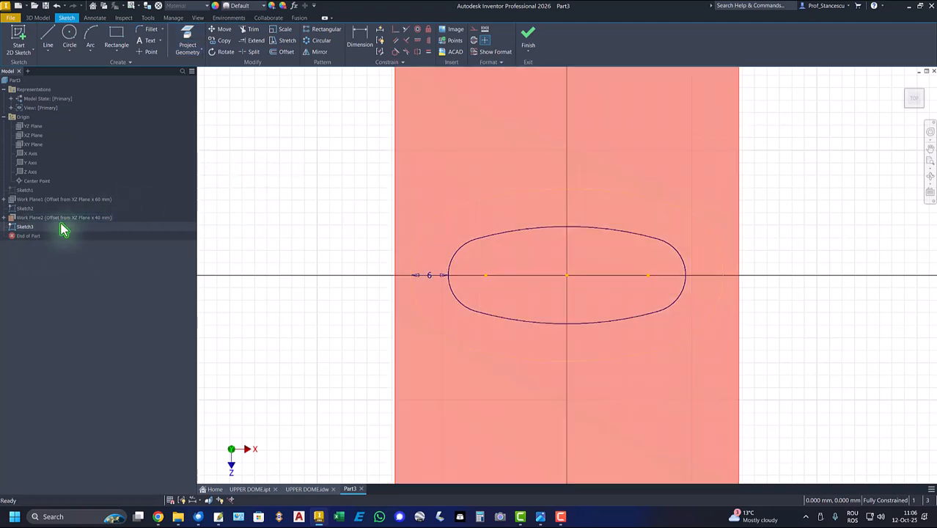
key("Escape")
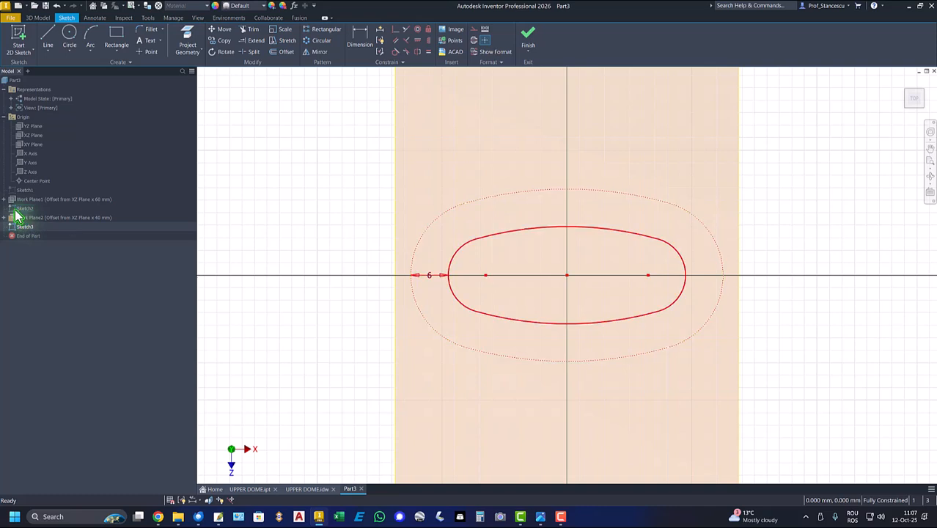
Hide the upper oval sketch, Sketch2, and convert its projected outline to construction geometry
right_click(16, 209)
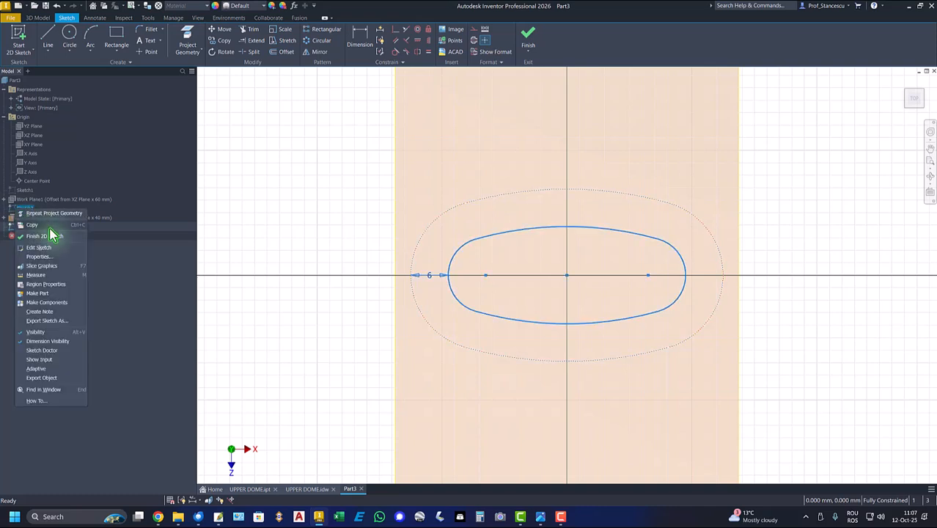
left_click(38, 332)
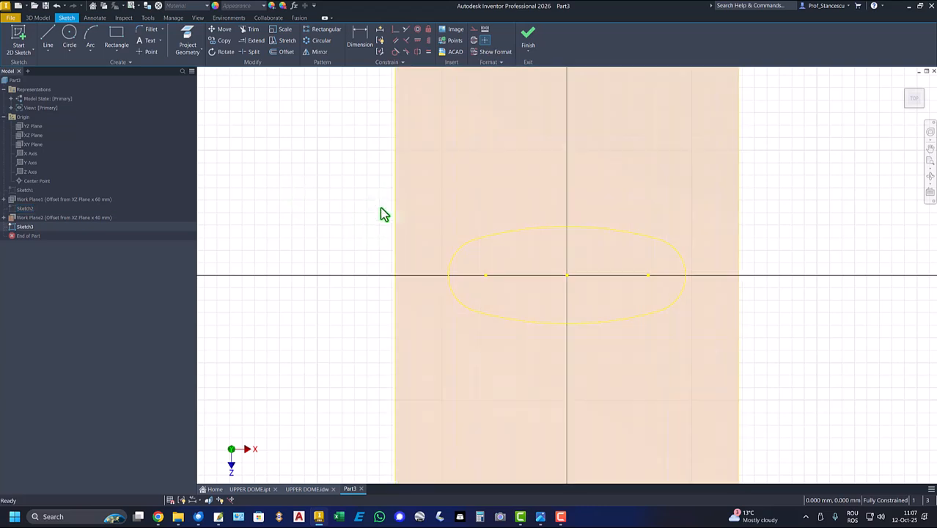
mouse_move(375, 203)
left_mouse_down()
mouse_move(523, 287)
mouse_move(790, 373)
left_mouse_up()
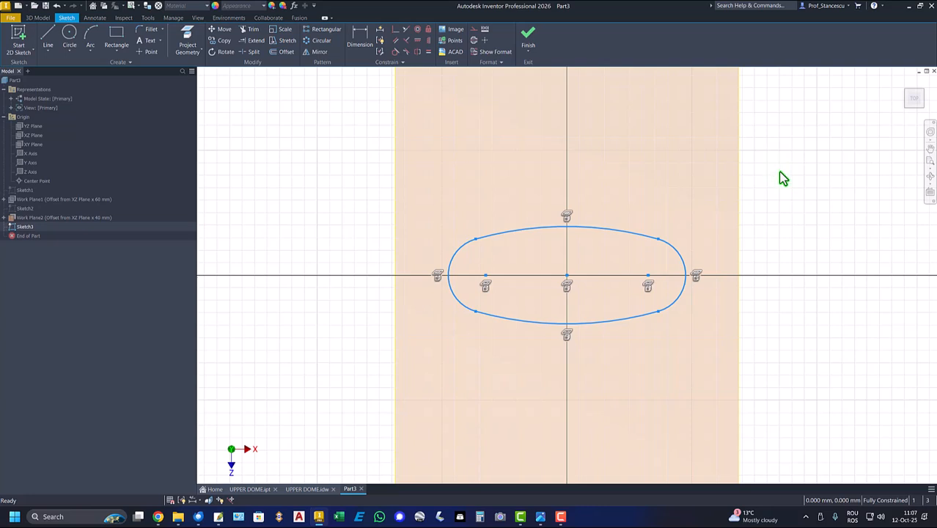
right_click(780, 173)
left_click(822, 174)
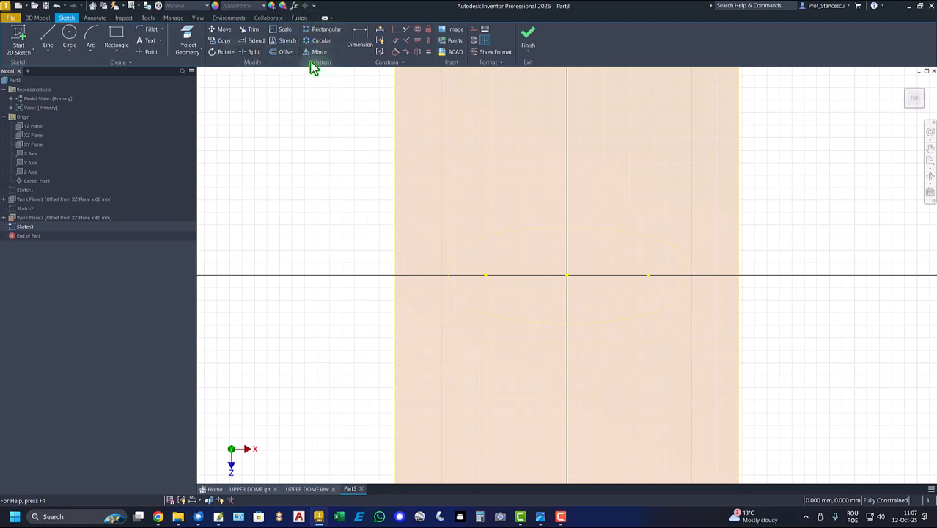
Offset the projected smaller oval outward by 4 mm and finish the sketch
left_click(277, 57)
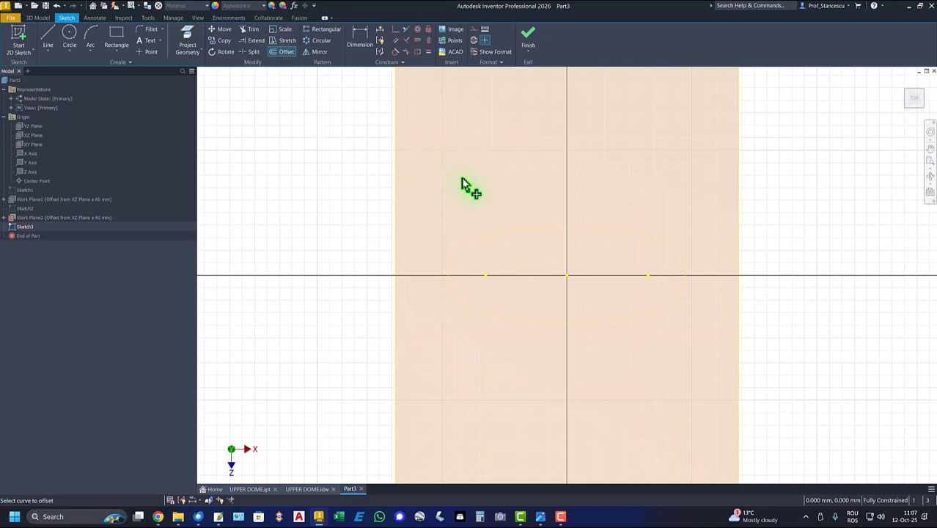
left_click(516, 236)
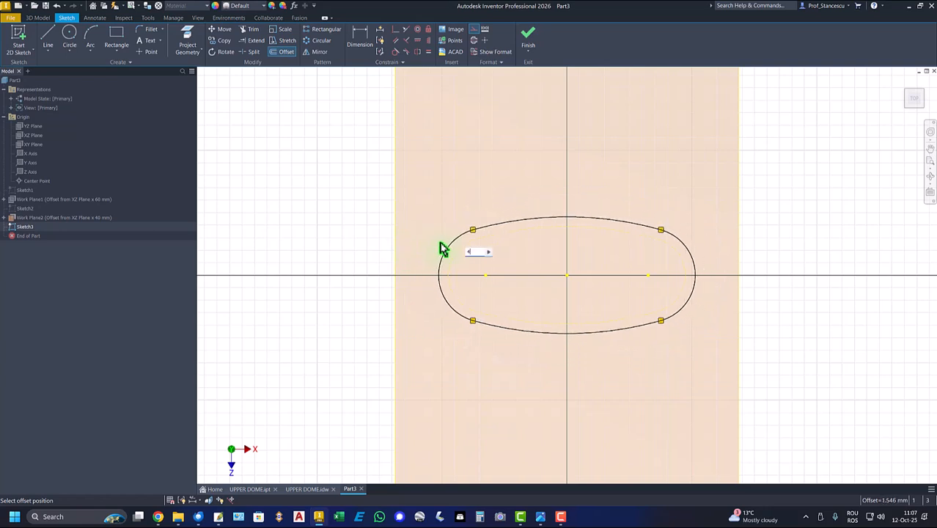
key("Return")
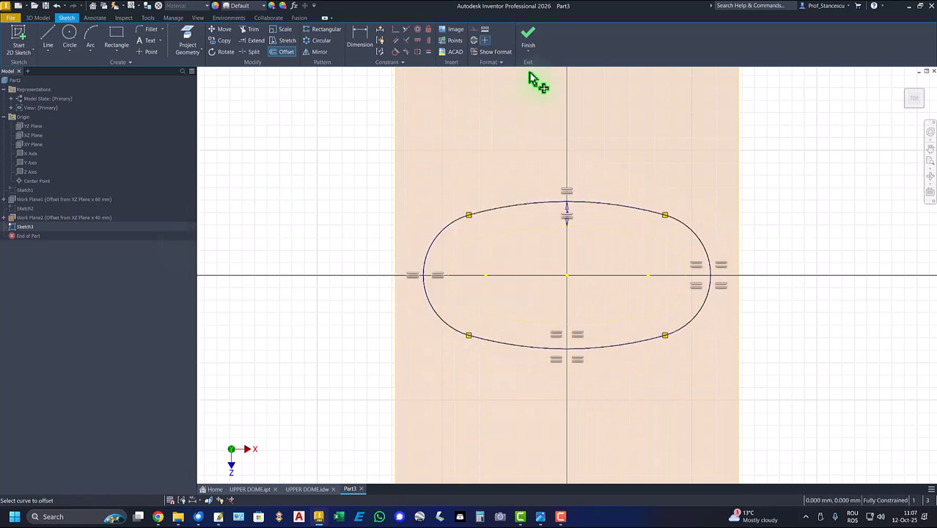
left_click(527, 35)
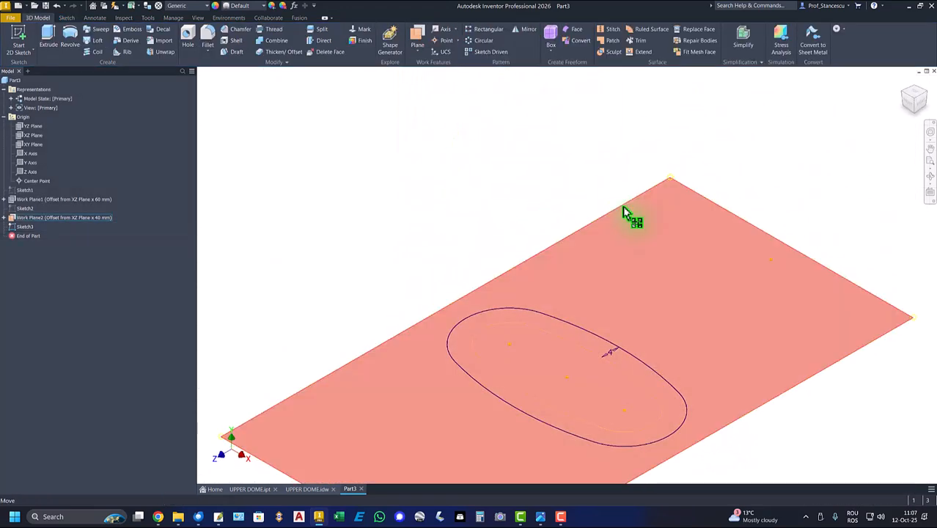
Hide the 40 mm offset work plane and make the base and upper oval sketches, Sketch1 and Sketch2, visible
right_click(622, 206)
left_click(648, 219)
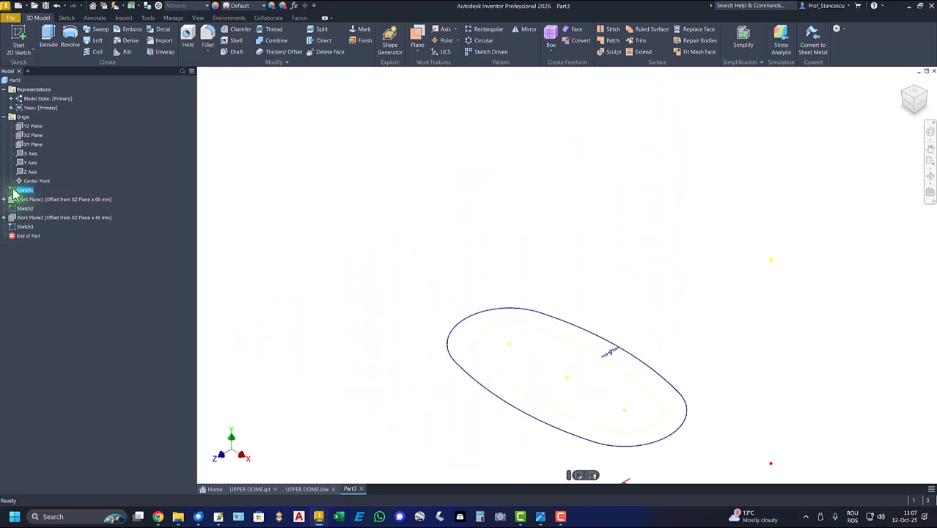
right_click(14, 194)
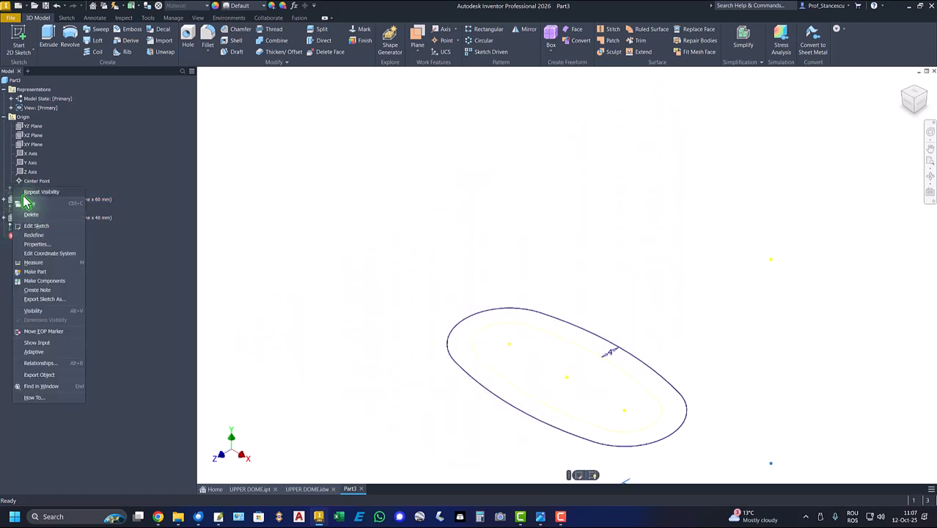
left_click(33, 311)
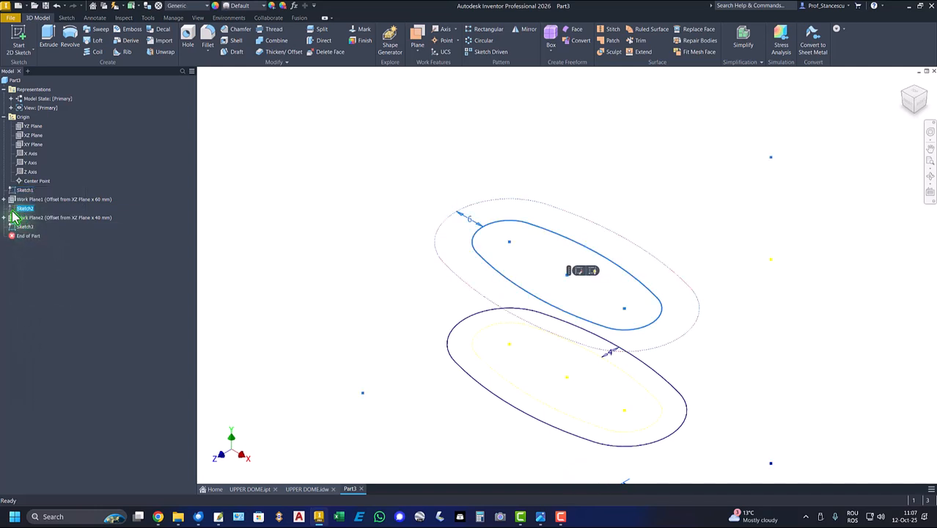
right_click(13, 214)
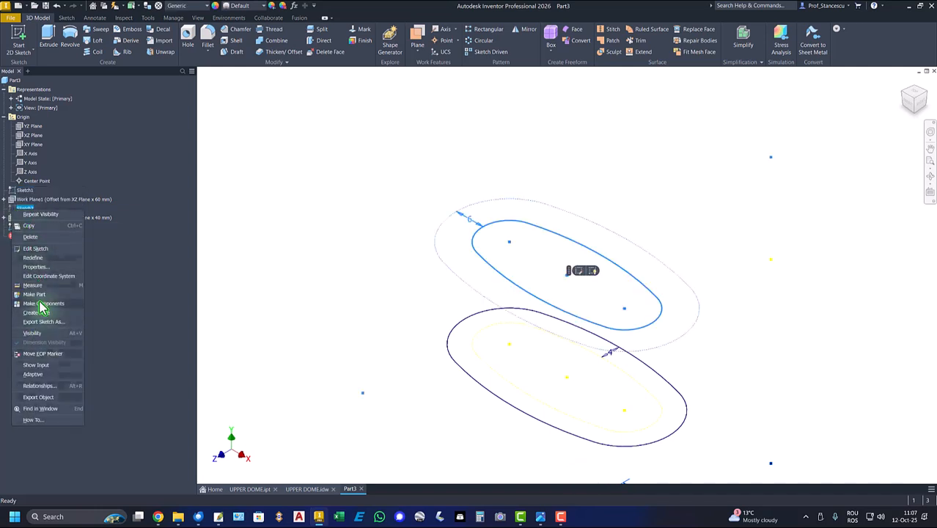
left_click(33, 334)
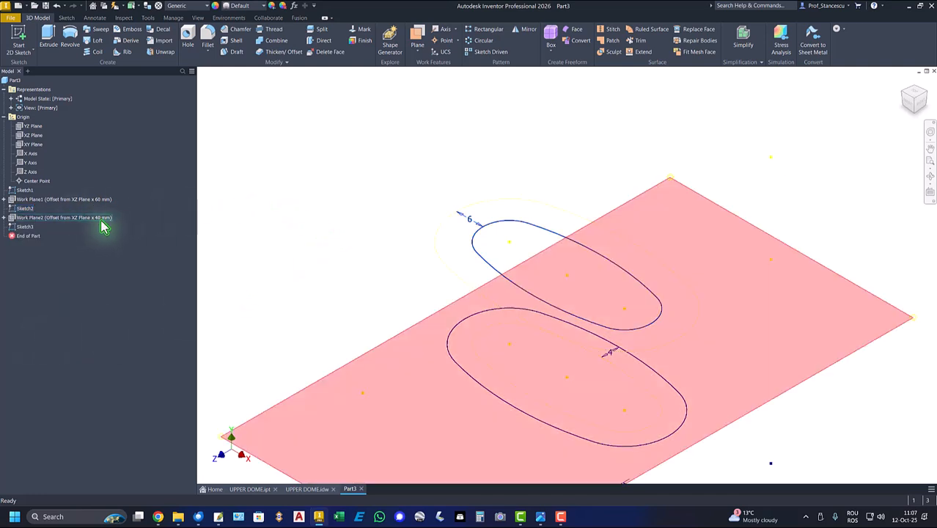
key("F6")
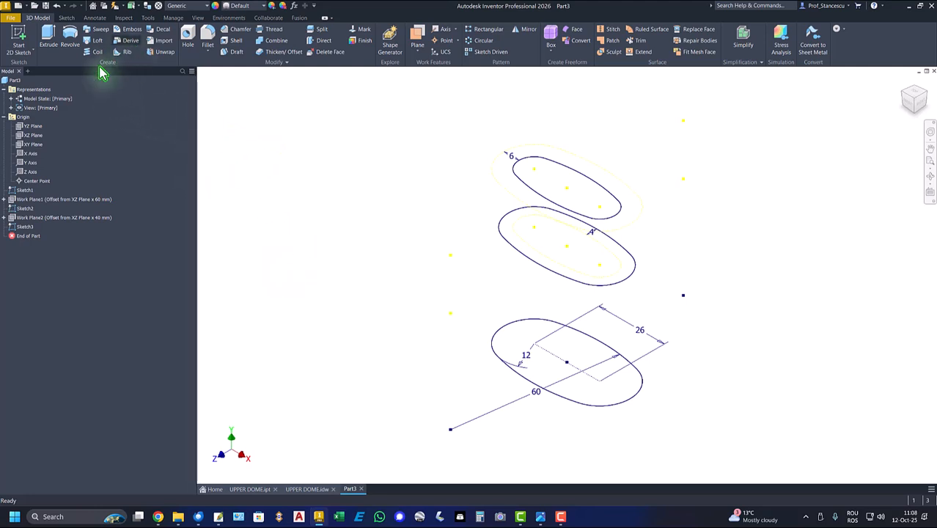
Loft a new solid through the base oval, the 40 mm oval and the 60 mm oval, in that order
left_click(94, 41)
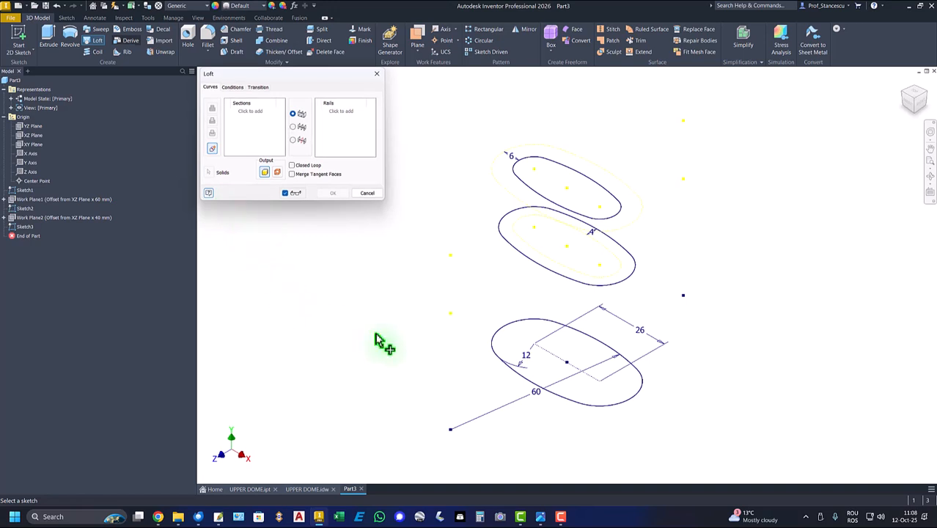
left_click(512, 334)
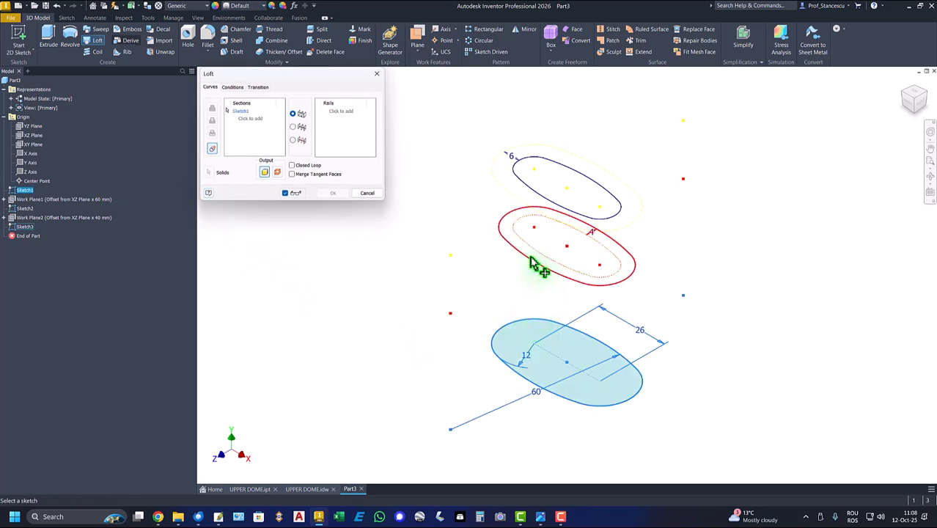
left_click(530, 266)
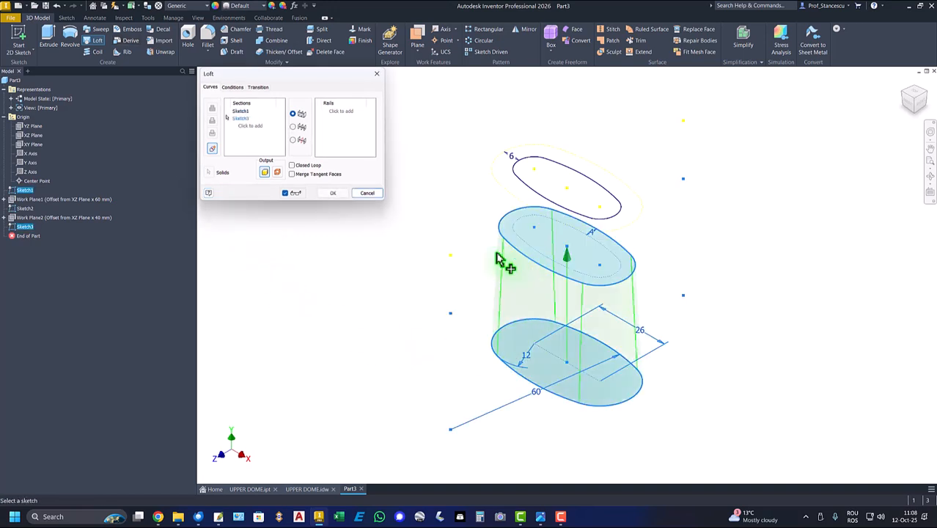
left_click(525, 190)
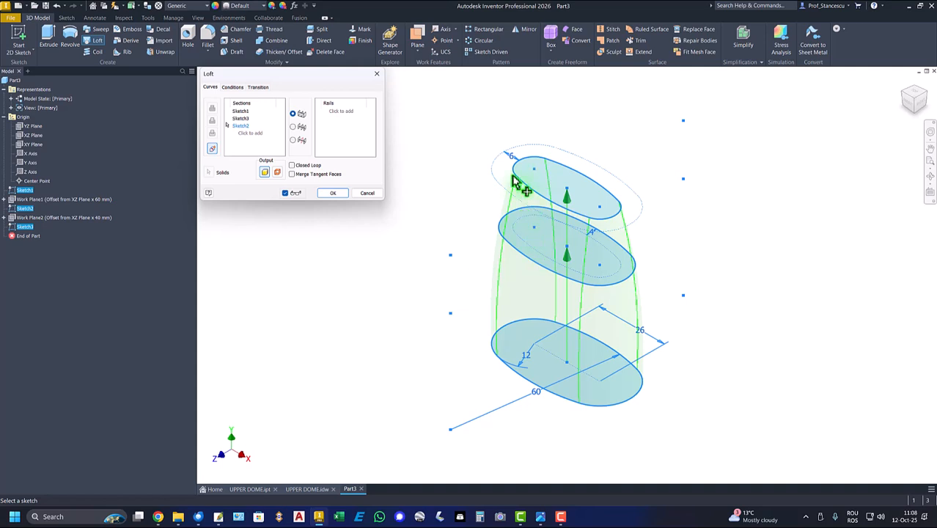
left_click(333, 194)
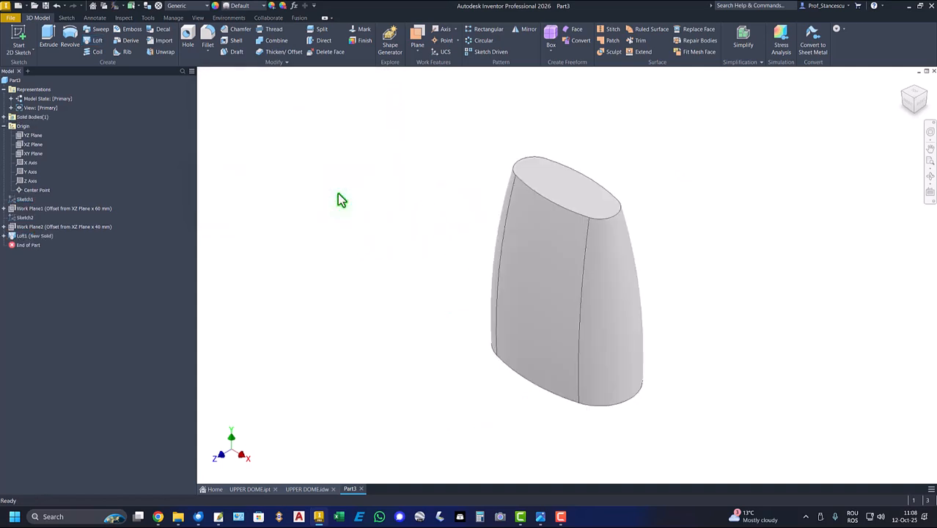
key("F6")
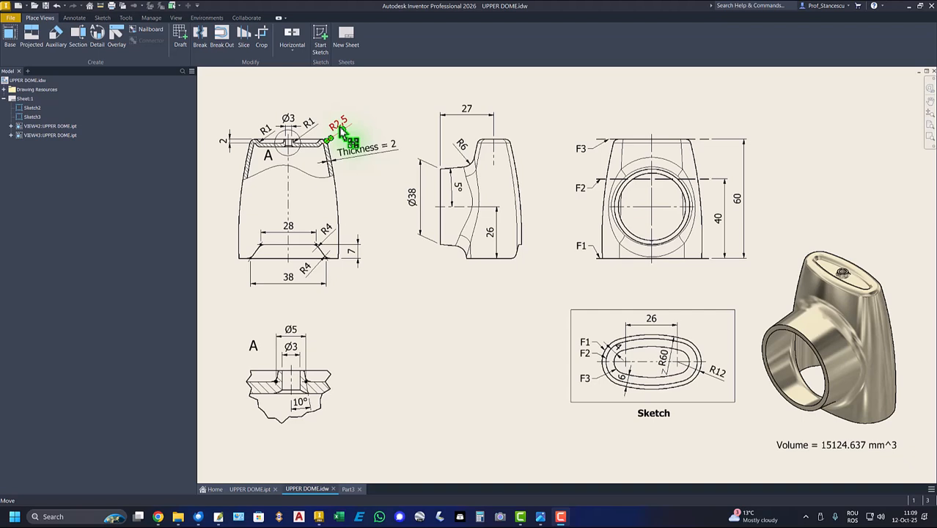
Fillet the edge loop around the lofted body's upper face with a 2.5 mm radius, following the drawing
left_click(349, 490)
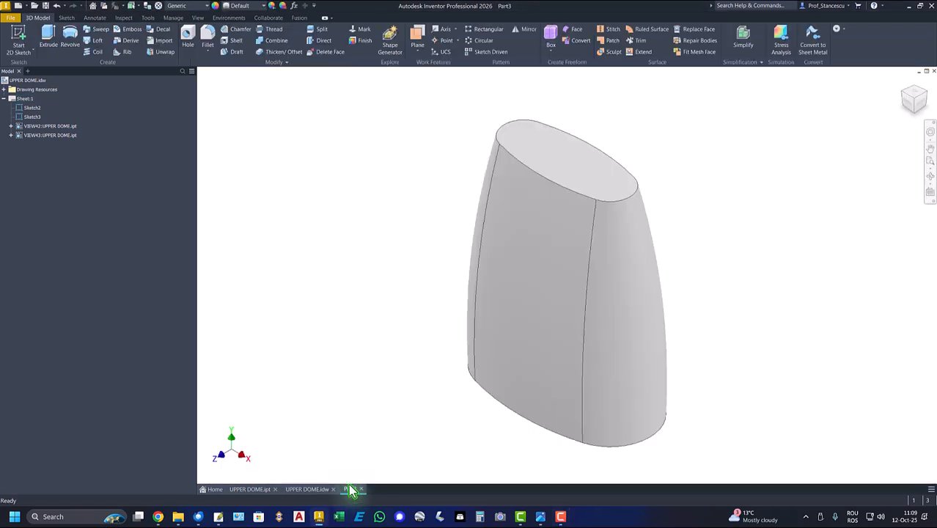
left_click(524, 165)
left_click(526, 160)
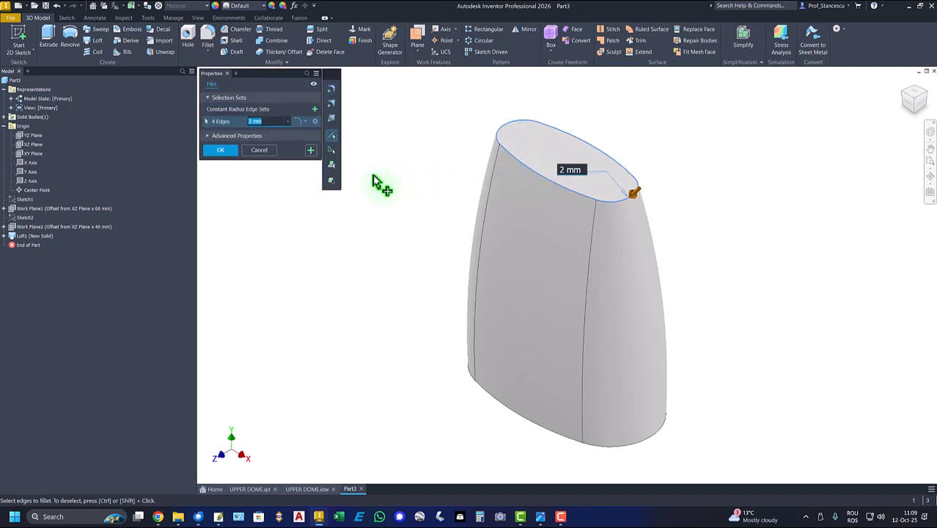
type("2,5")
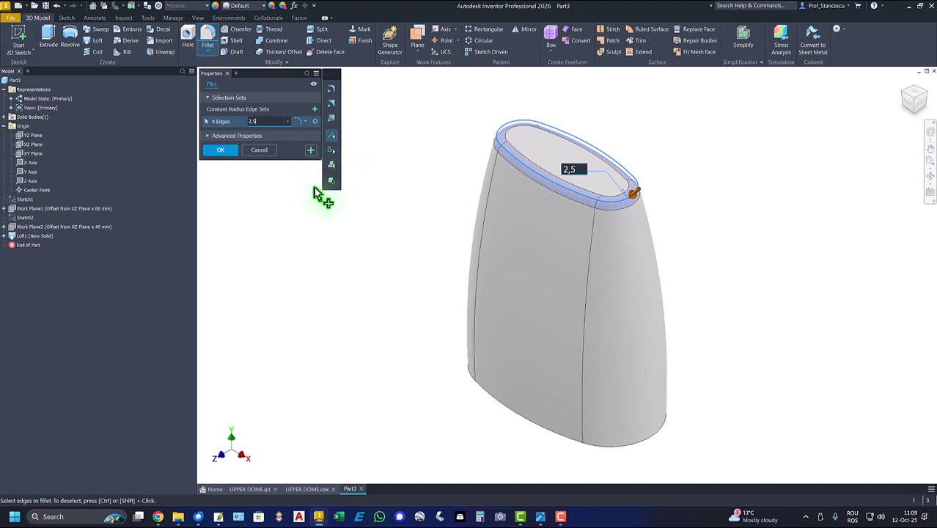
left_click(222, 150)
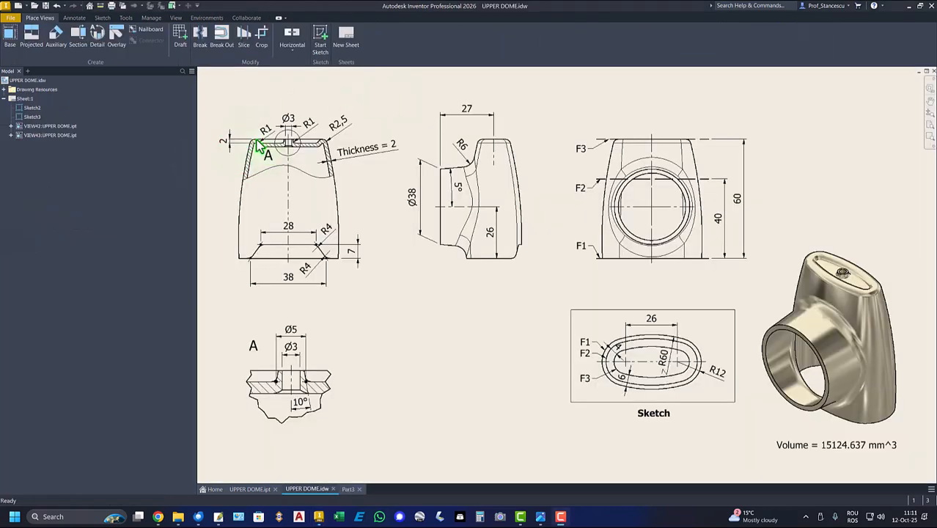
Check the R1 detail in the drawing and create a three-point work plane through the rounded corner's edge endpoints and the base vertex
scroll(256, 147, "up", 4)
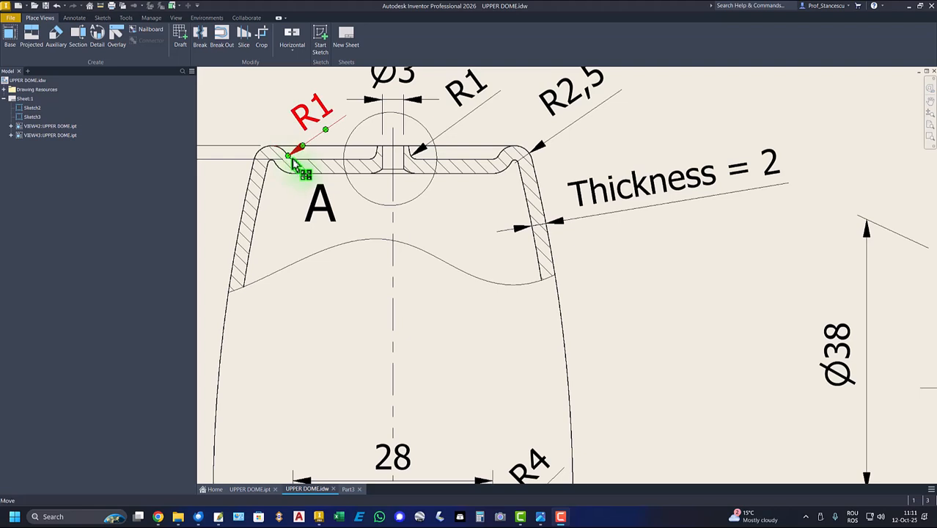
scroll(317, 145, "down", 3)
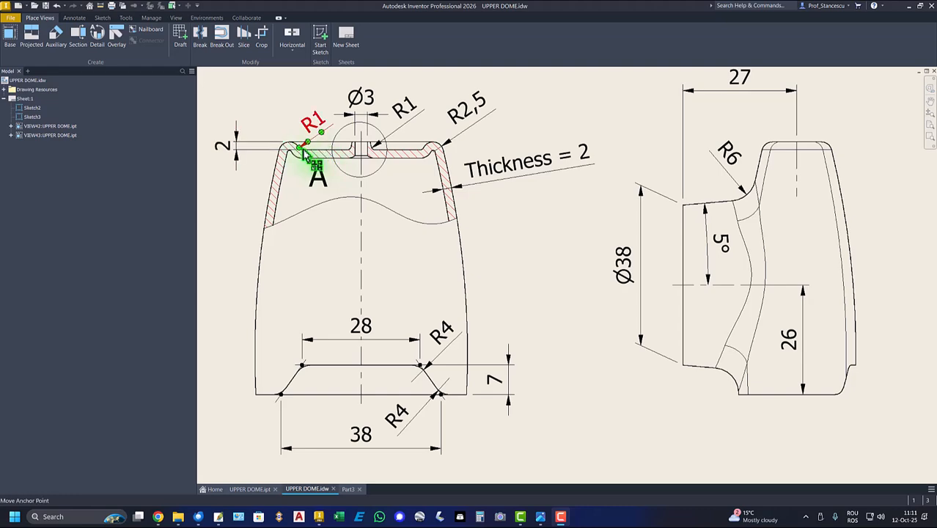
key("Home")
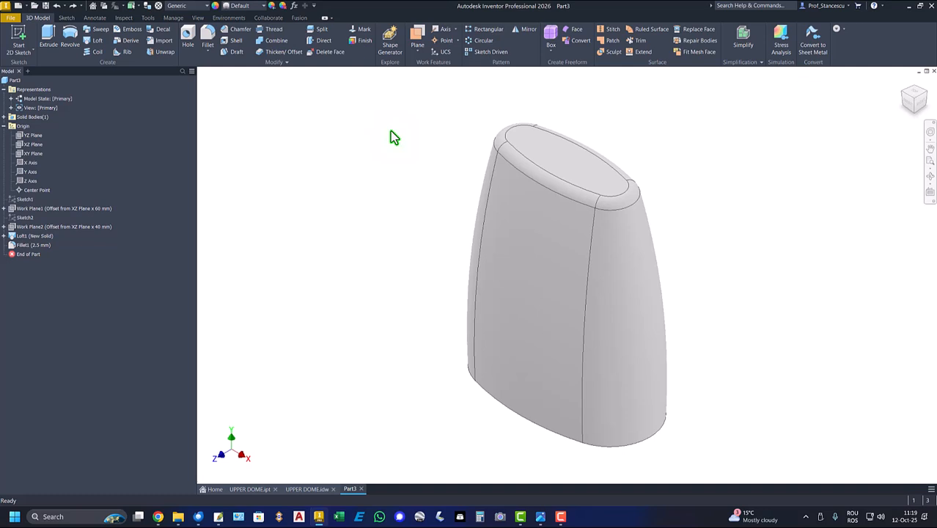
left_click(417, 36)
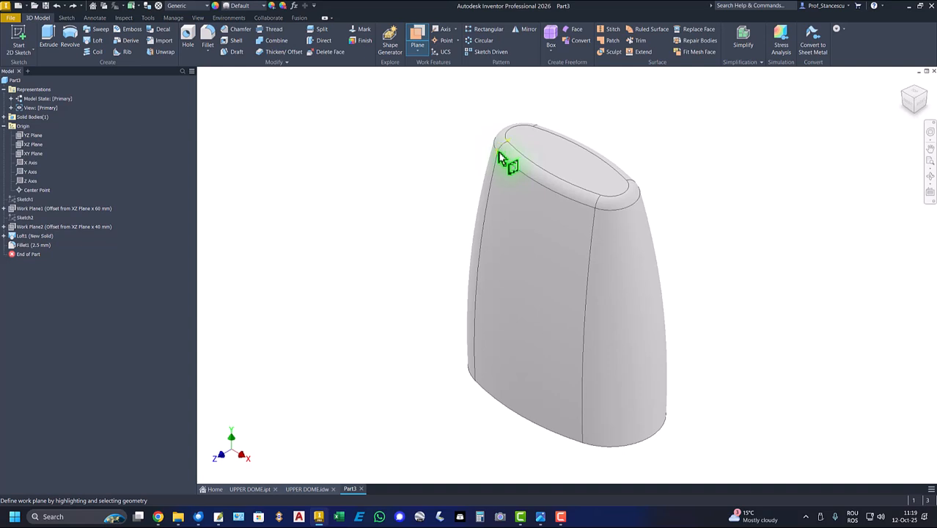
left_click(475, 389)
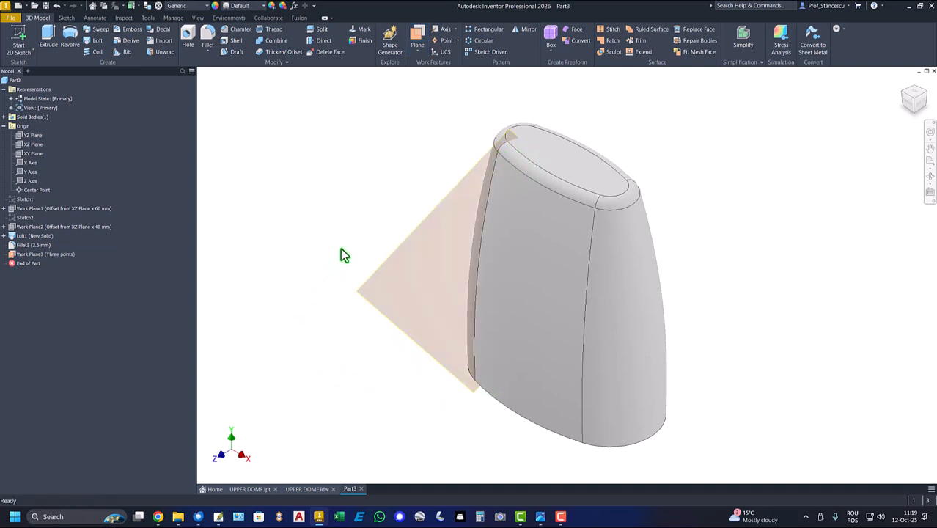
Start a sketch on the three-point work plane, slice the graphics and project the outline of the rounded corner face
left_click(410, 244)
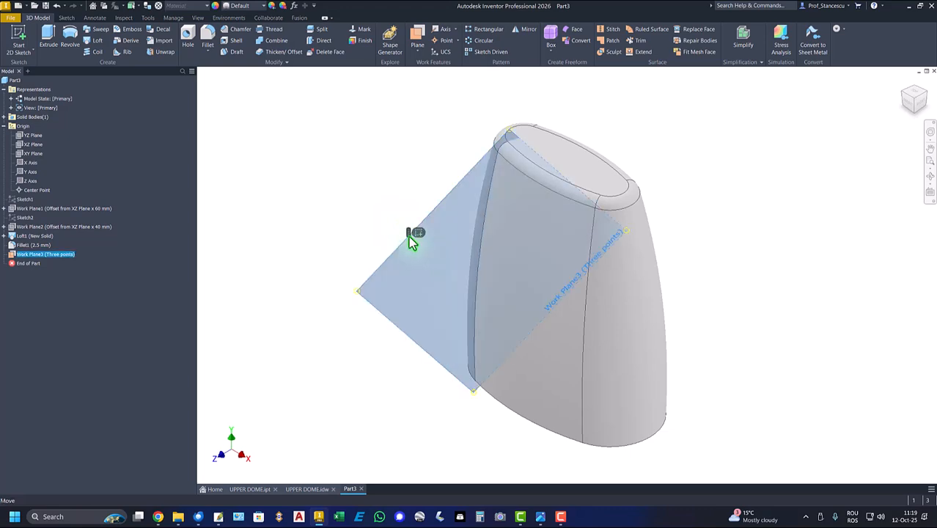
key("s")
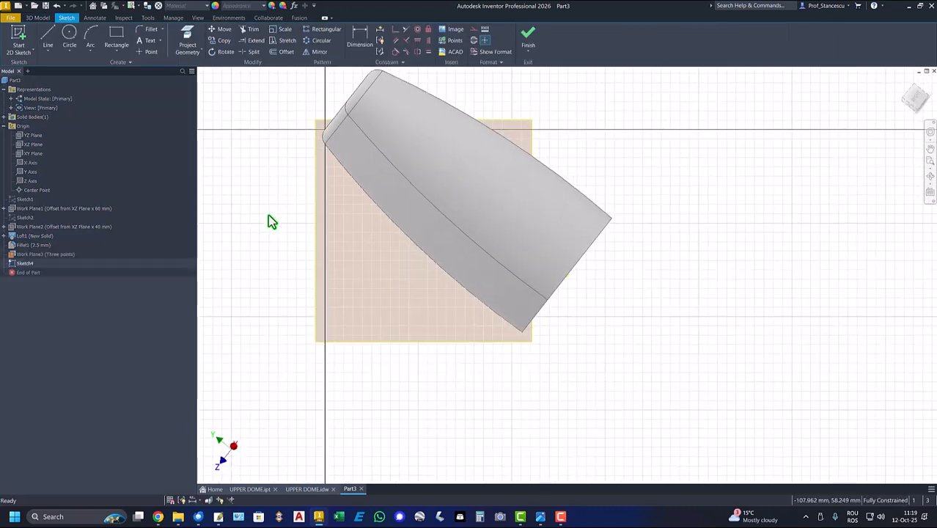
key("F7")
scroll(320, 202, "up", 3)
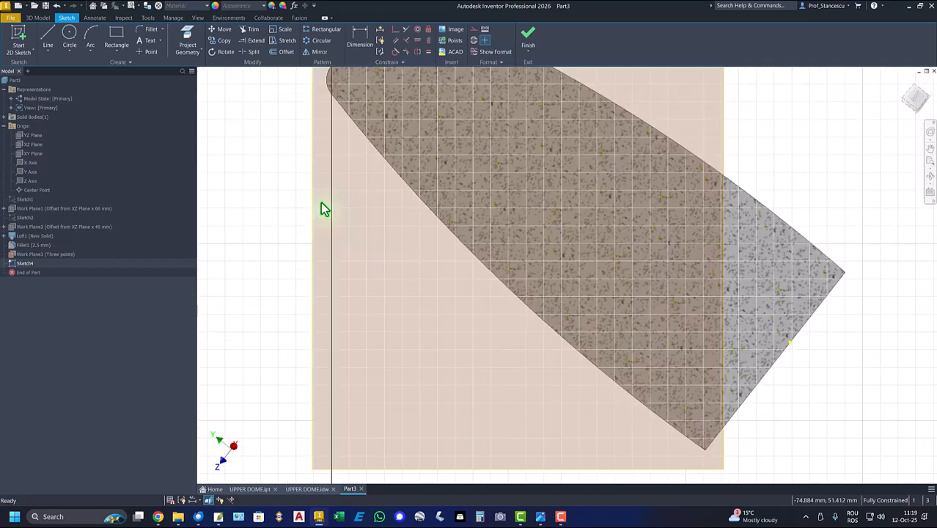
mouse_move(360, 203)
middle_mouse_down()
mouse_move(418, 314)
mouse_move(411, 311)
middle_mouse_up()
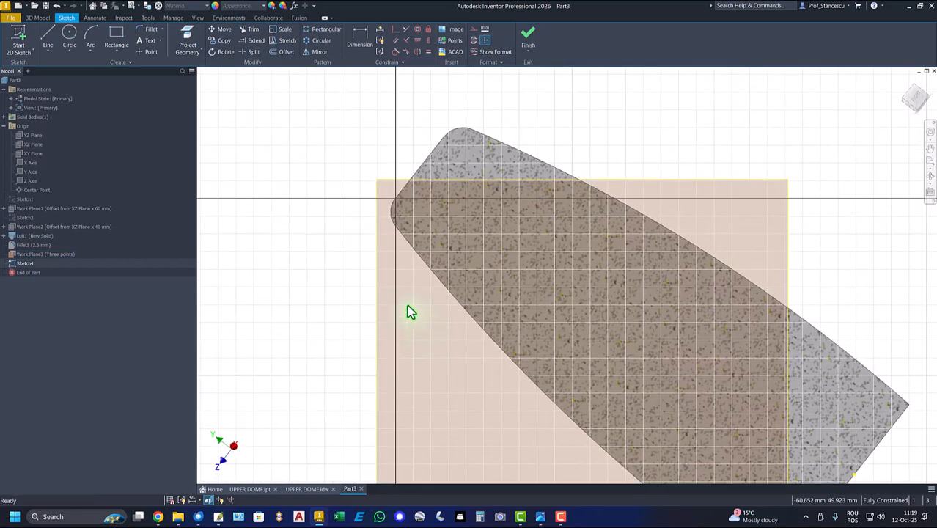
left_click(187, 38)
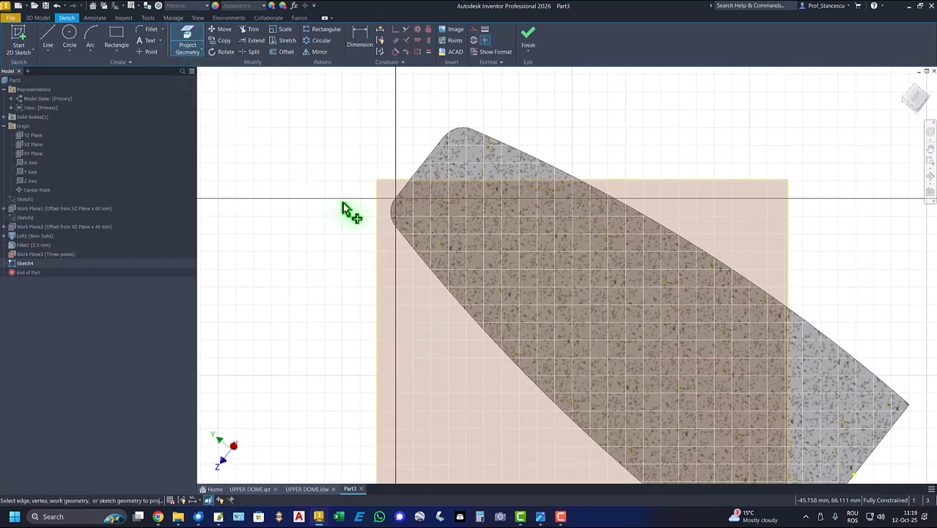
left_click(397, 225)
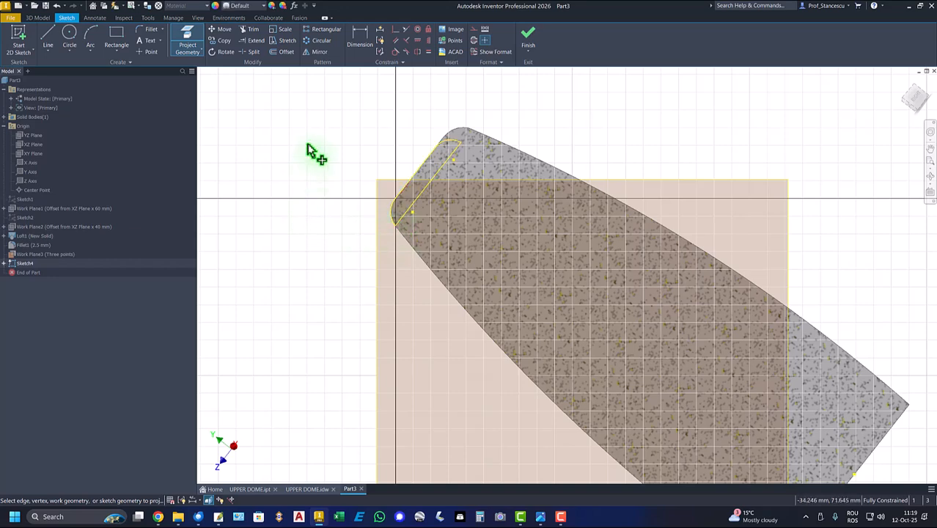
Draw a three-point arc of about 1.8 mm radius inward from the upper end of the projected fillet arc, tangent to it
left_click(90, 37)
scroll(398, 166, "up", 2)
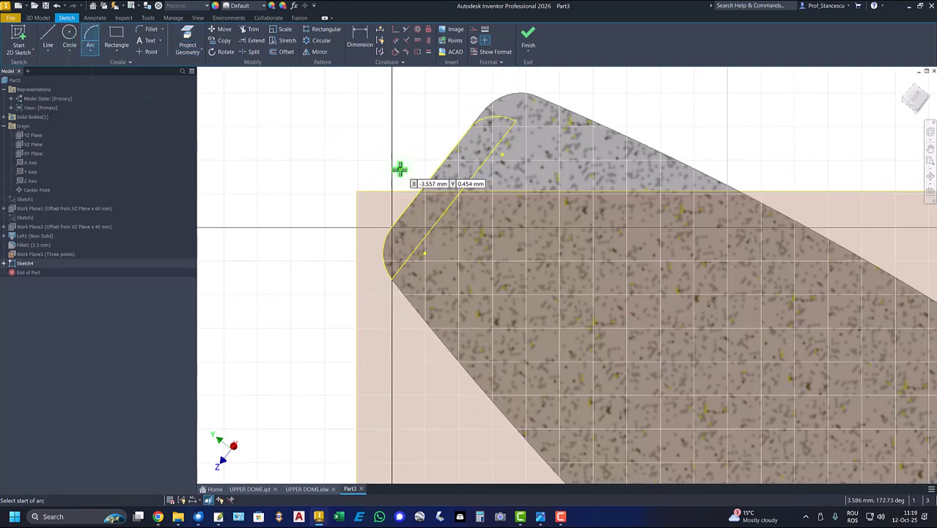
left_click(392, 227)
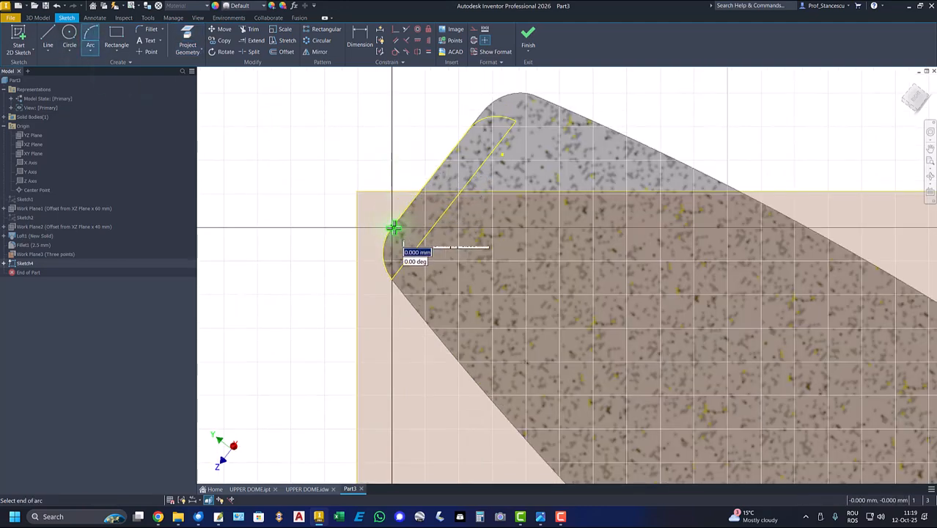
left_click(439, 223)
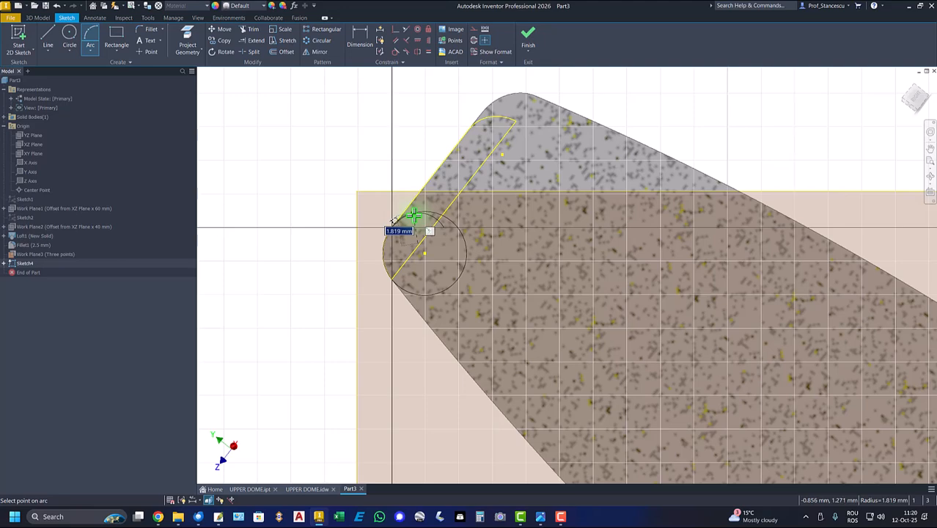
left_click(414, 216)
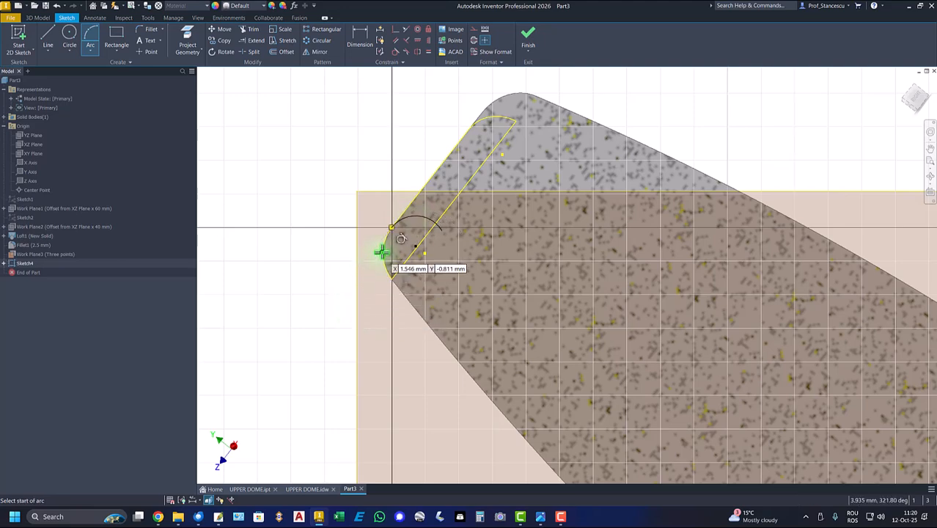
right_click(291, 169)
left_click(331, 171)
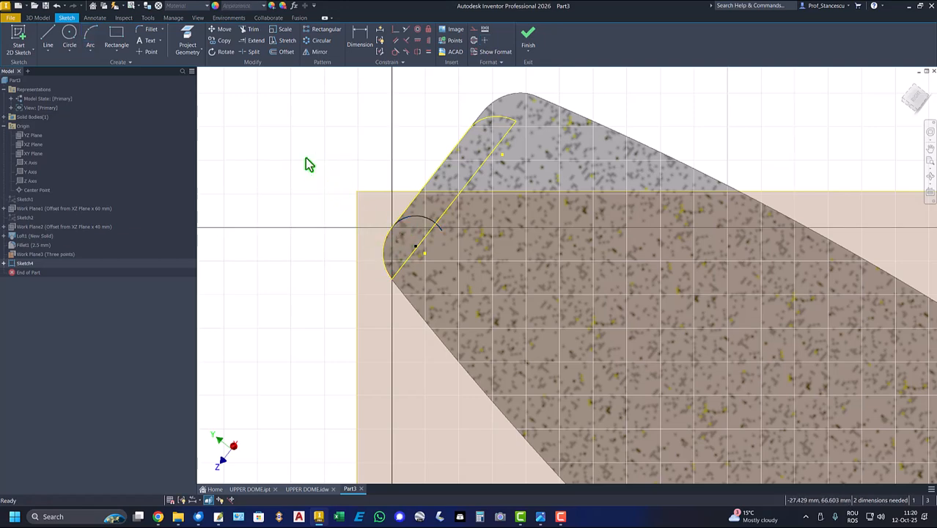
Apply an equal constraint between the projected fillet arc and the newly drawn arc
left_click(427, 52)
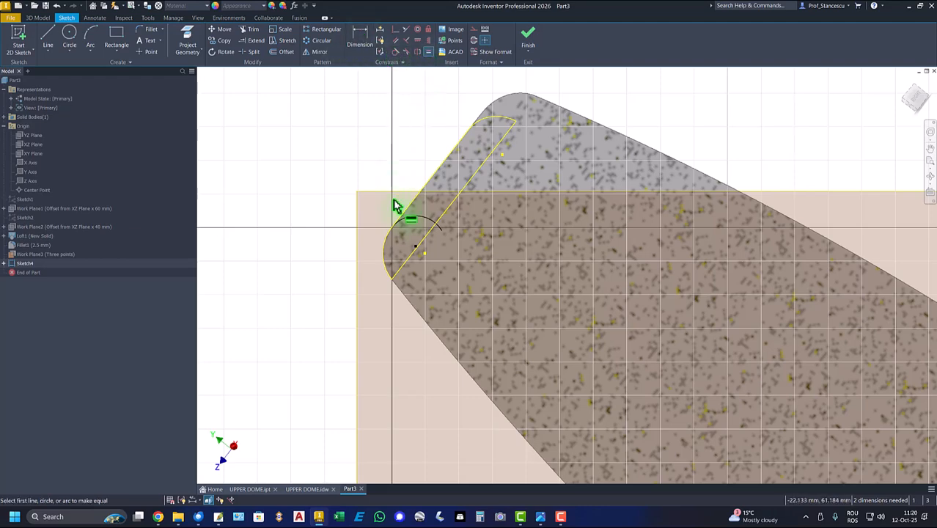
left_click(387, 249)
left_click(426, 224)
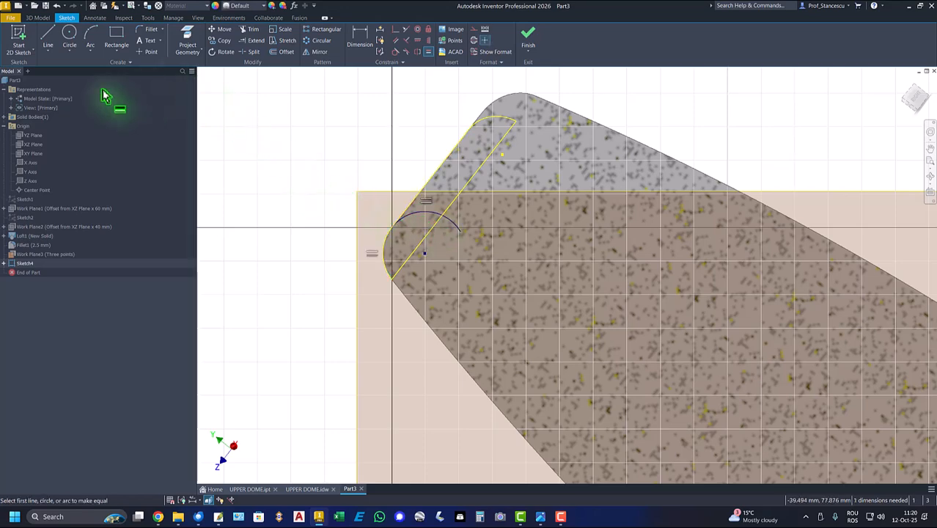
Dimension the distance from the projected outer edge line to the free end of the arc as 2 mm
left_click(359, 36)
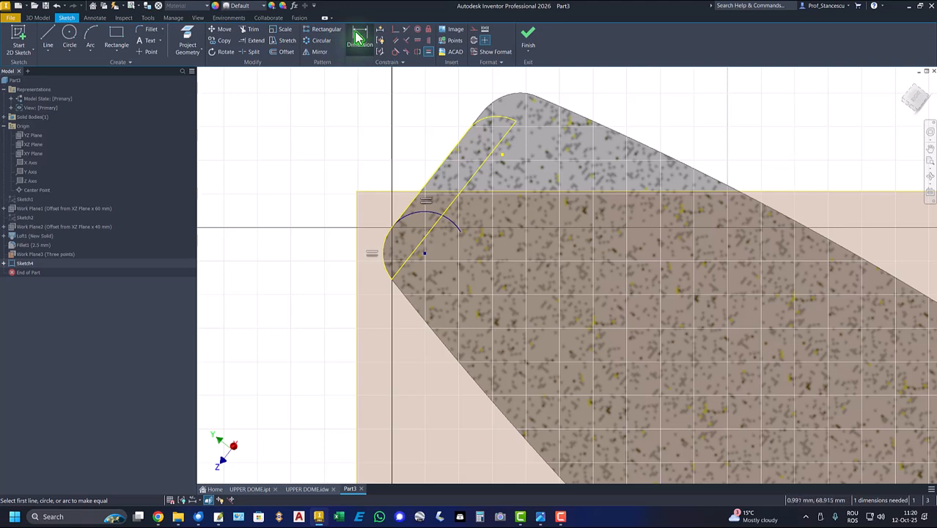
left_click(419, 200)
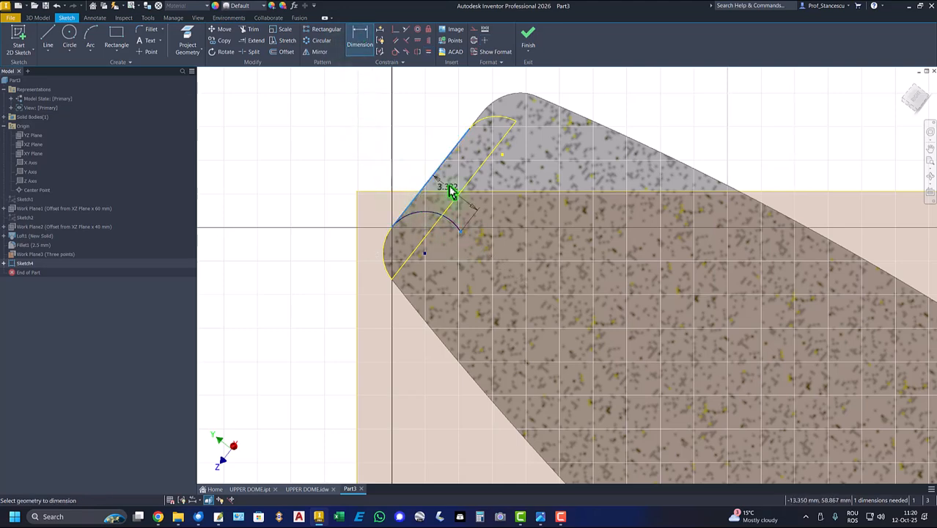
left_click(413, 160)
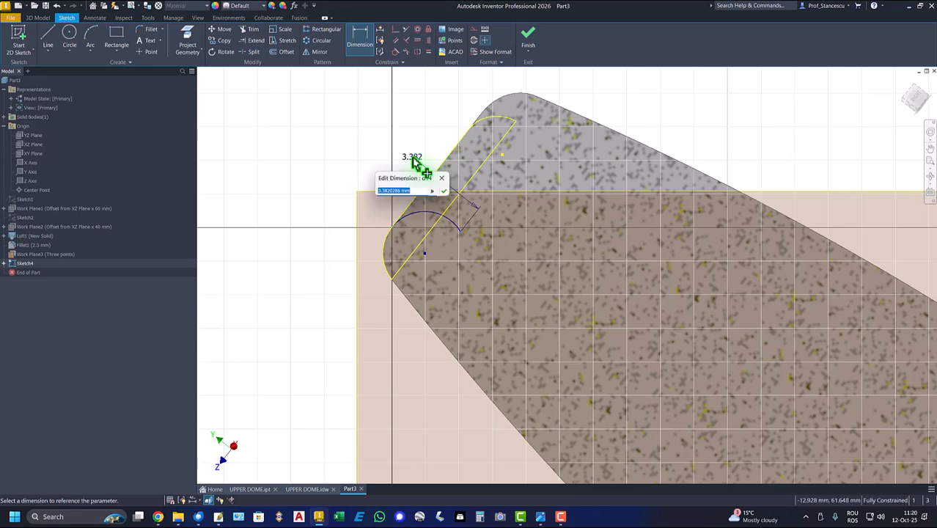
type("2")
key("Return")
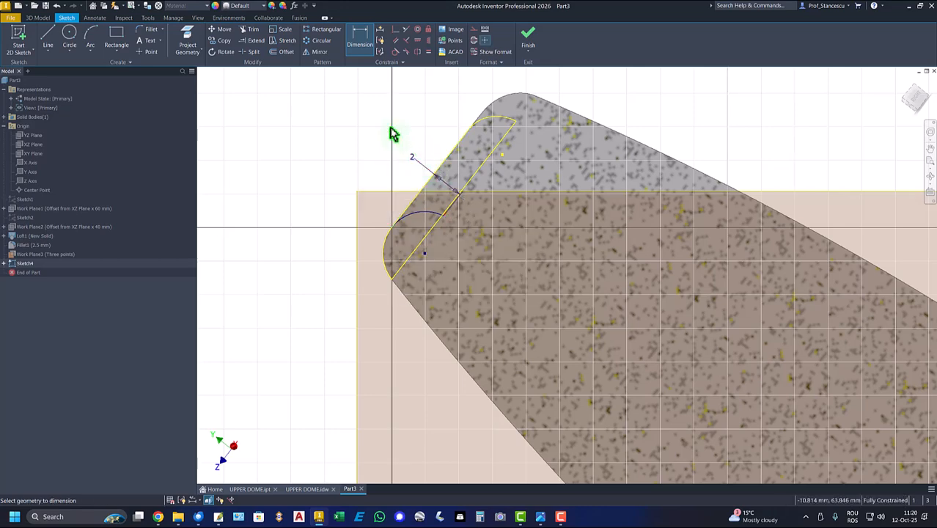
right_click(380, 129)
left_click(410, 120)
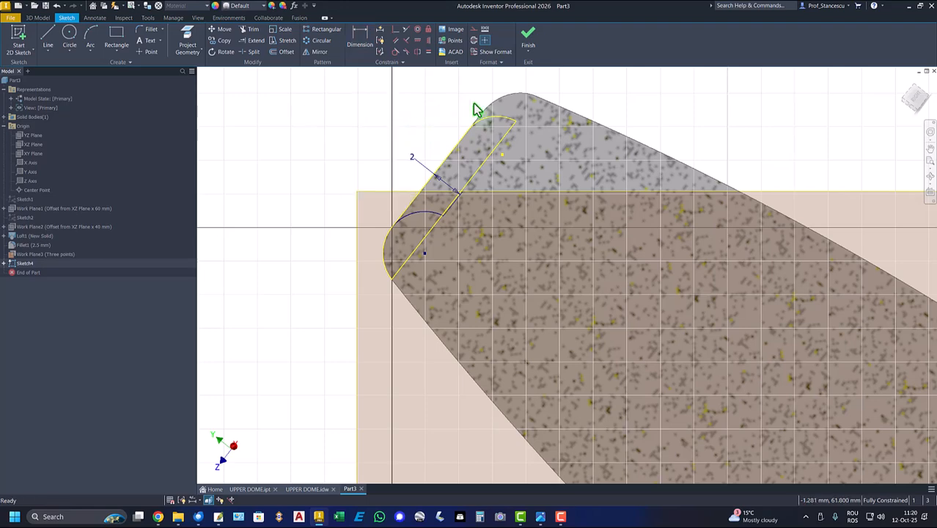
Convert the projected upper arc and the two projected straight edges of the rounded corner face to construction geometry
left_click_drag(557, 83, 469, 151)
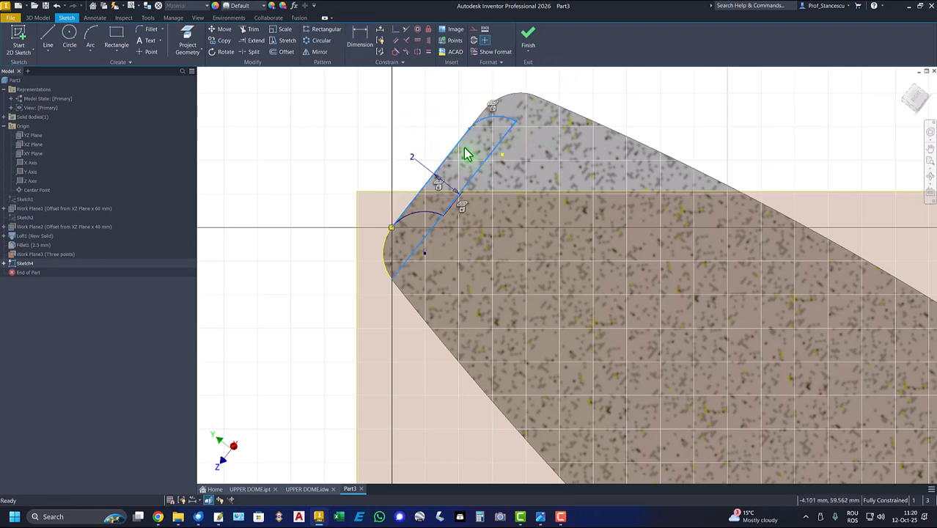
right_click(396, 116)
left_click(434, 117)
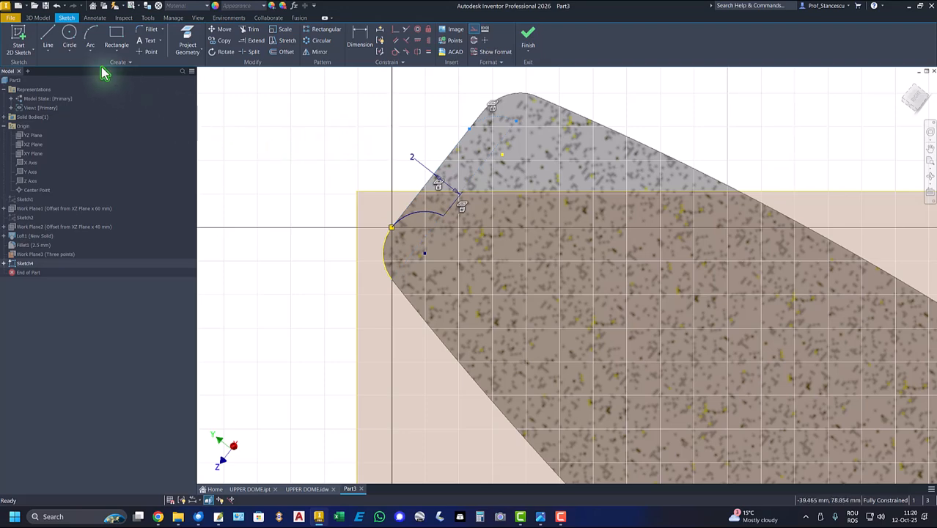
Close the profile with a line from the arc's free end perpendicular to the outer edge and a line along it to the arc's start, and finish the sketch
left_click(47, 35)
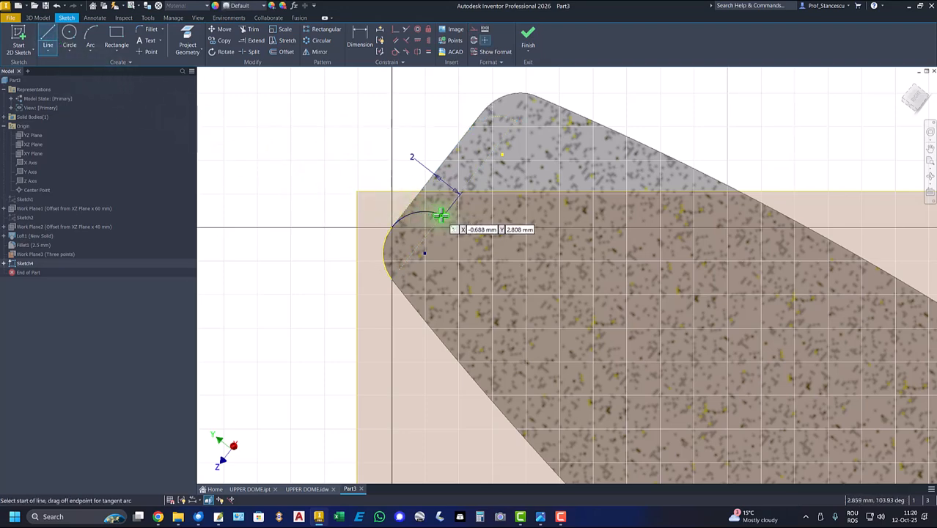
scroll(440, 213, "up", 4)
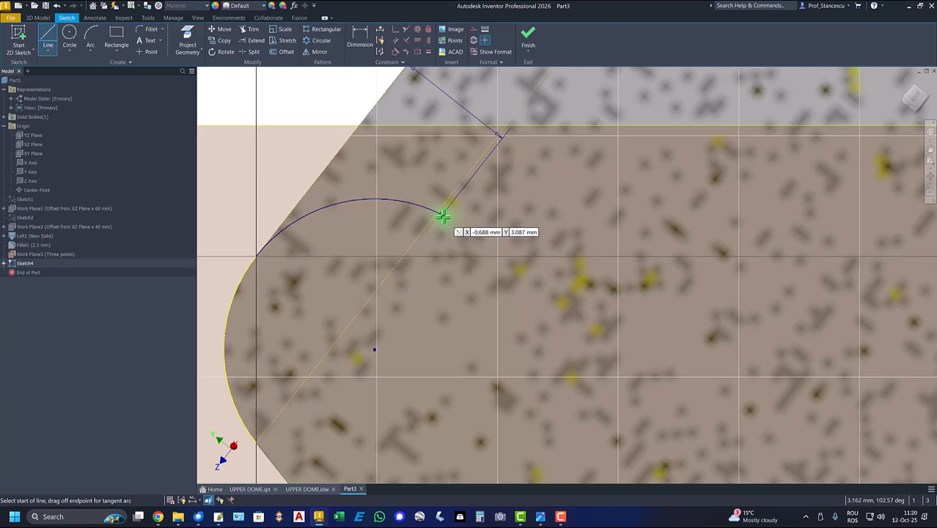
left_click(442, 213)
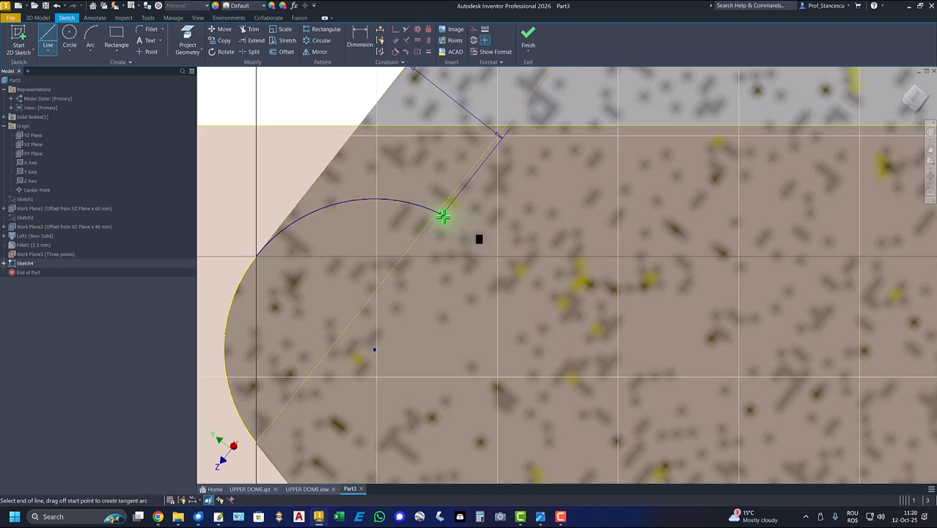
left_click(346, 142)
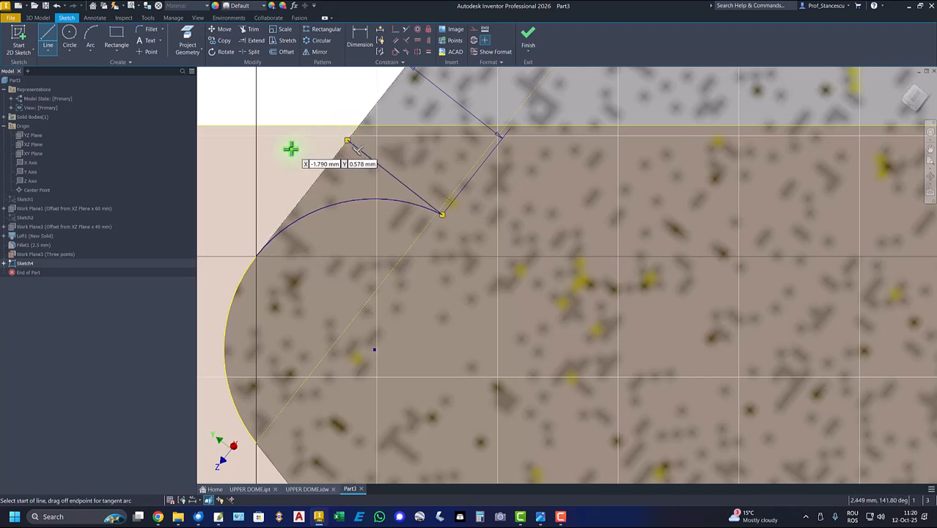
left_click(347, 141)
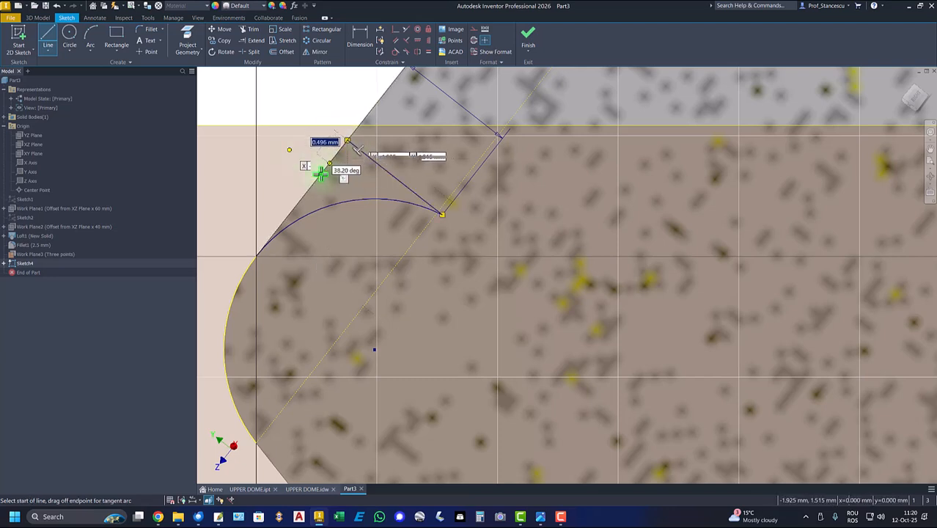
left_click(253, 257)
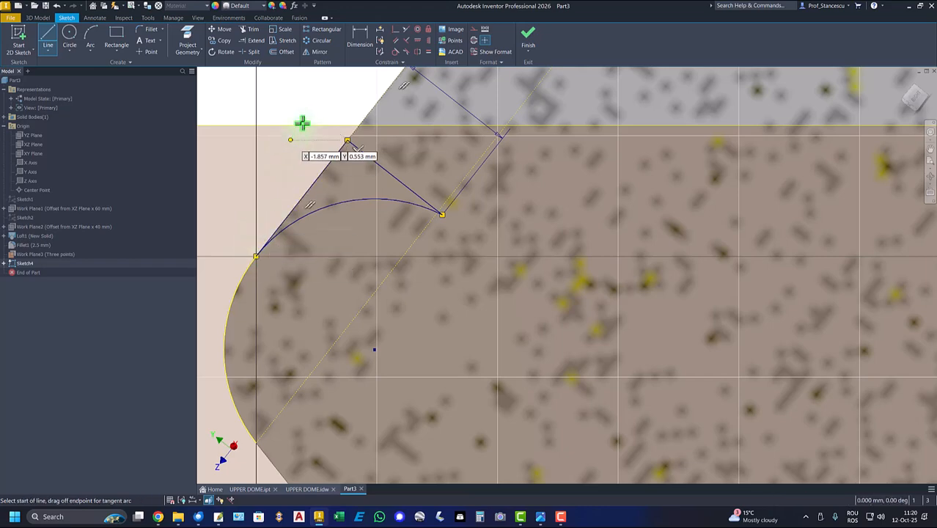
left_click(530, 37)
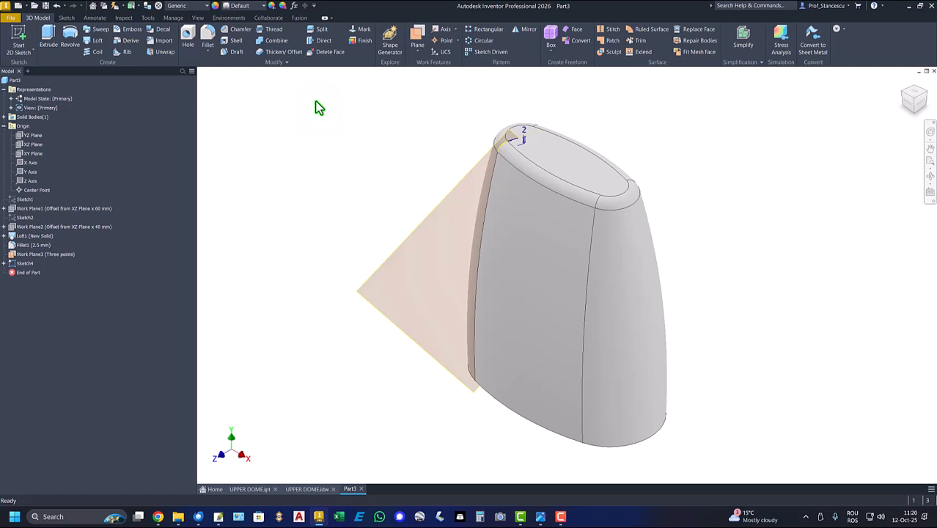
Sweep the closed profile as a cut along the four connected edges of the flat top face
left_click(96, 29)
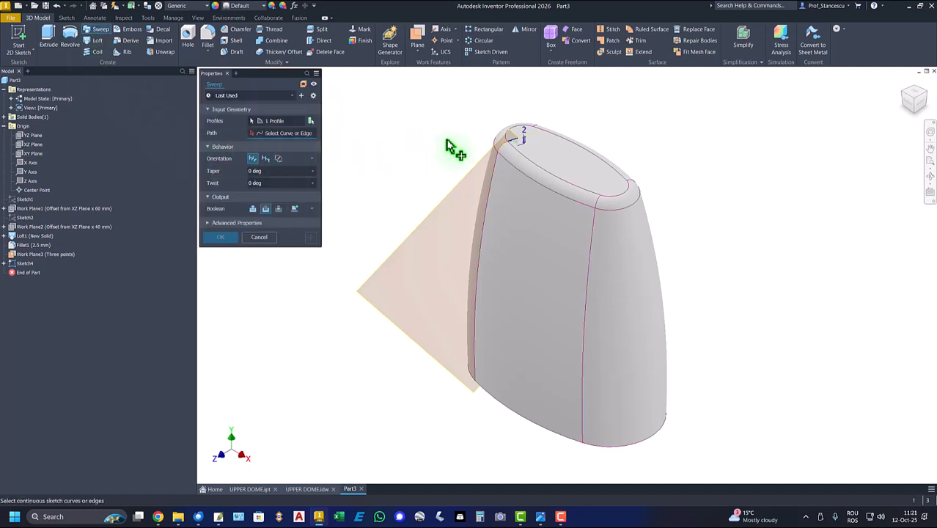
scroll(518, 151, "down", 5)
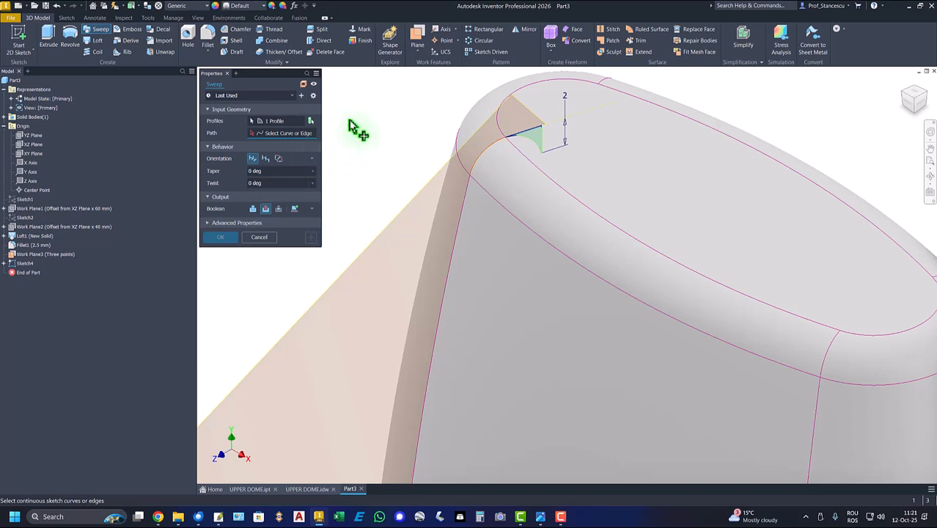
left_click(551, 182)
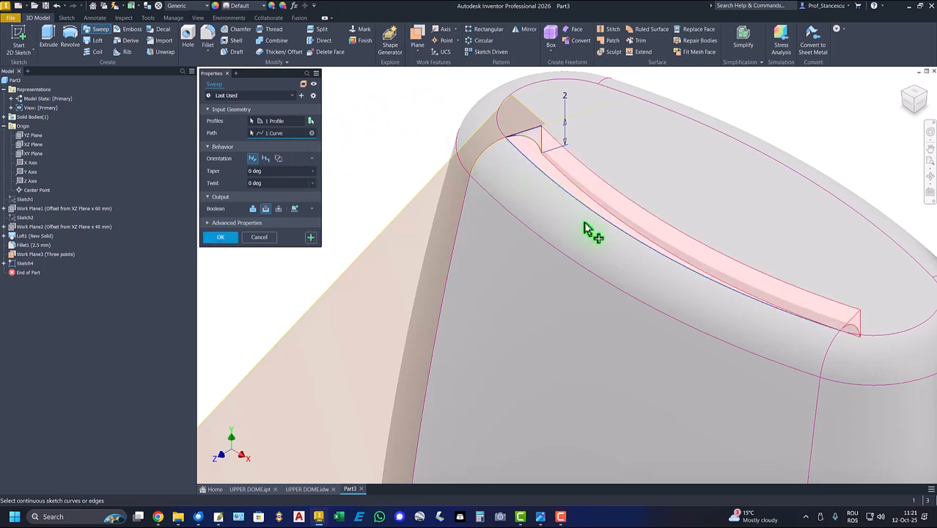
left_click(907, 338)
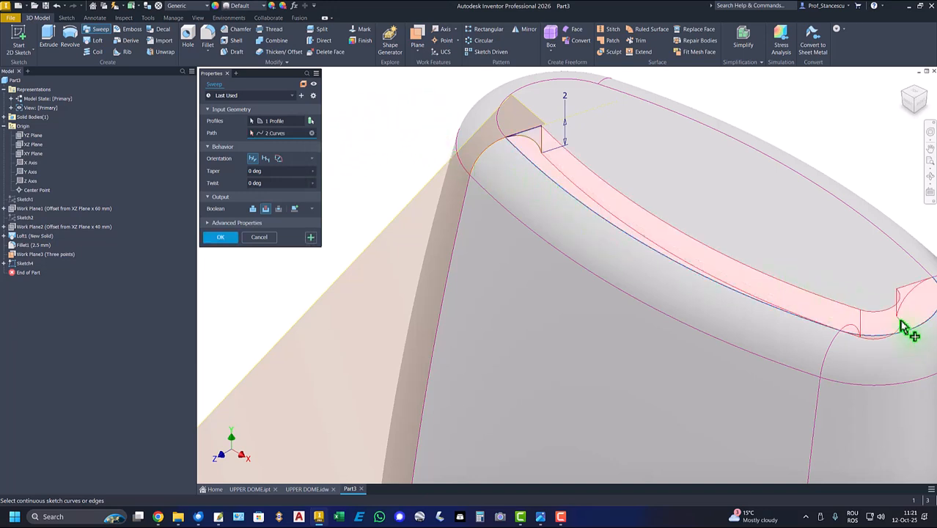
left_click(885, 237)
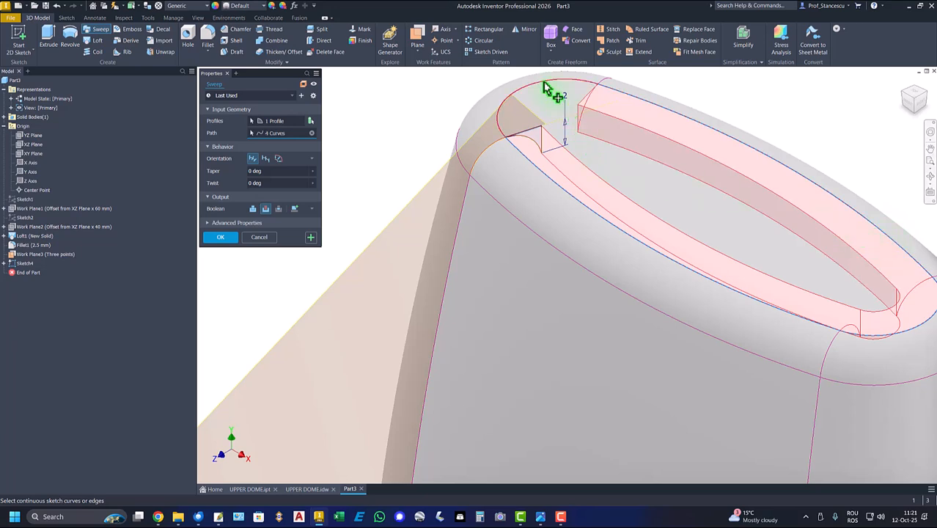
left_click(222, 238)
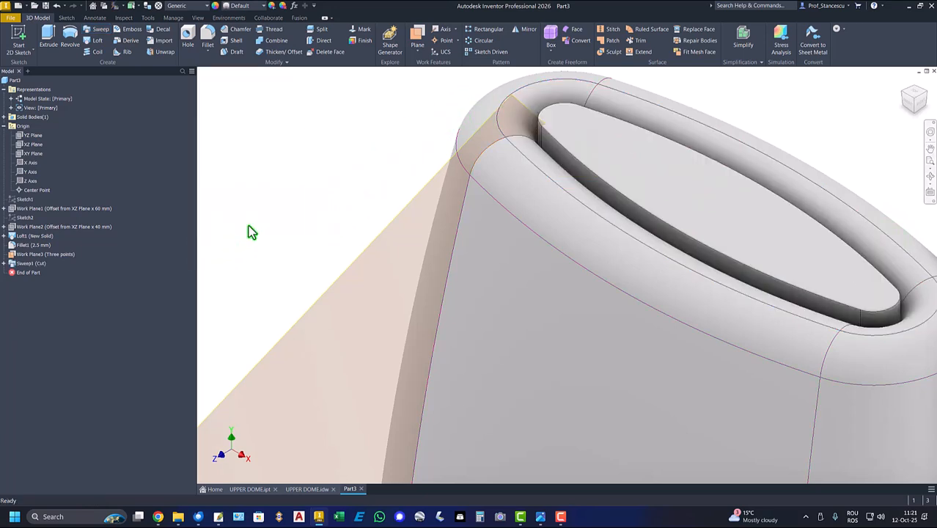
Hide the three-point work plane and return to the home view
left_click(349, 271)
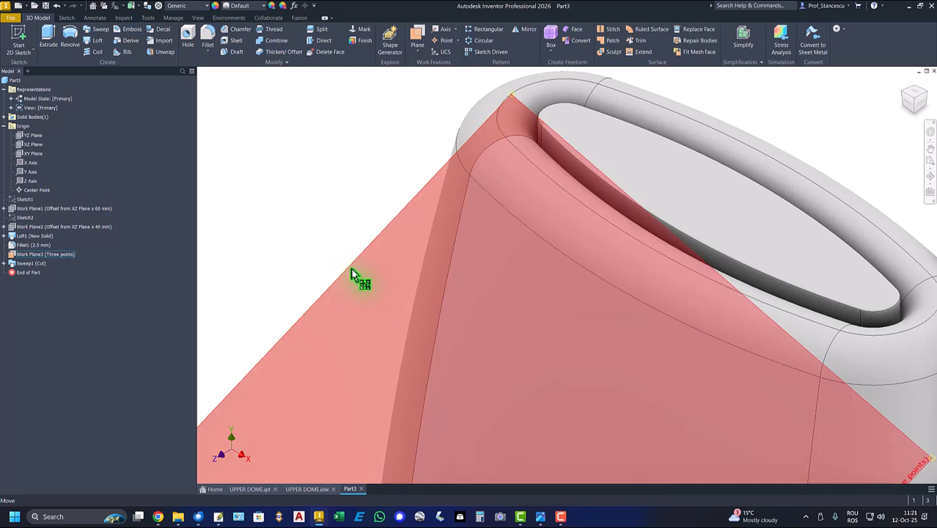
right_click(355, 272)
left_click(377, 278)
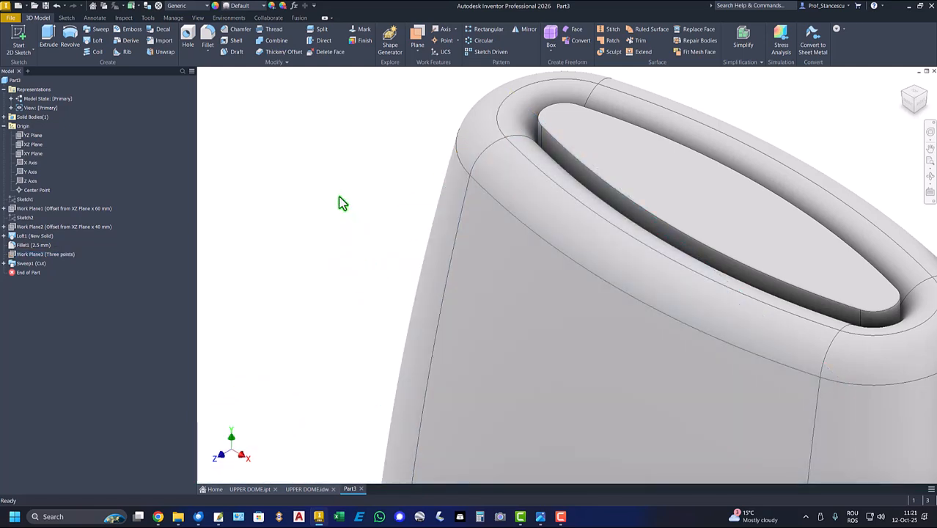
key("F6")
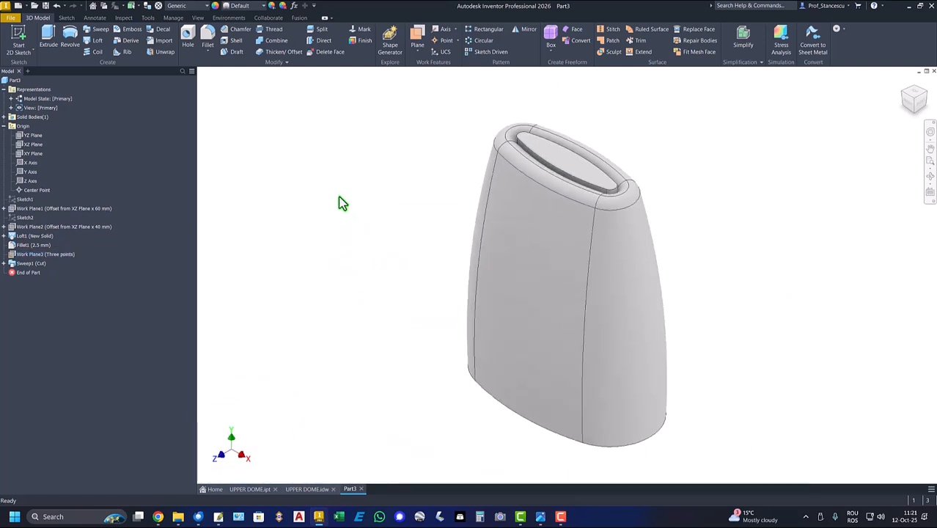
Start a sketch on the raised central face inside the groove, project its outline and finish the sketch
left_click(548, 154)
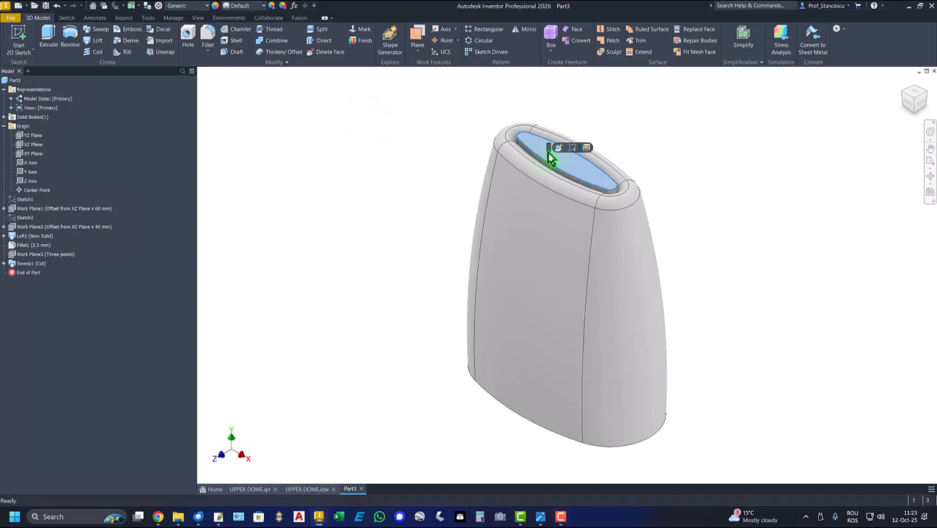
left_click(579, 149)
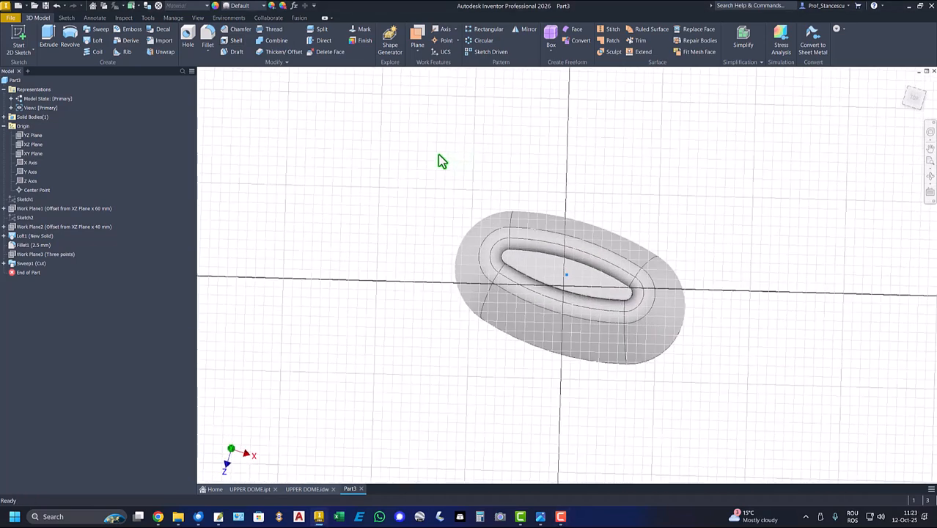
left_click(187, 38)
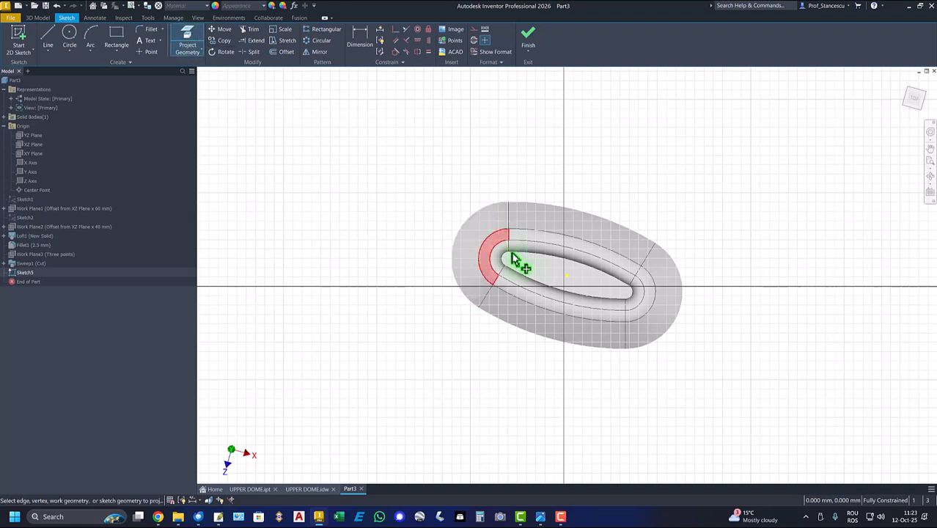
left_click(539, 269)
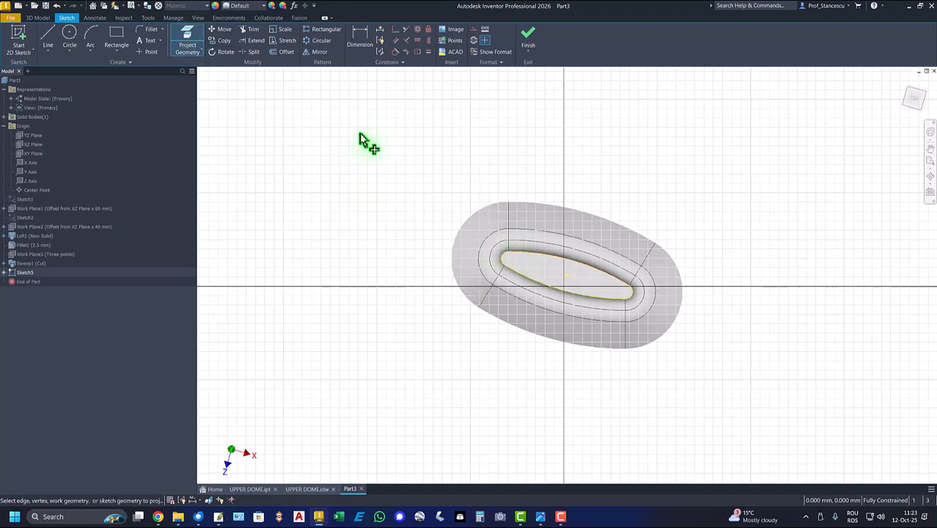
left_click(528, 35)
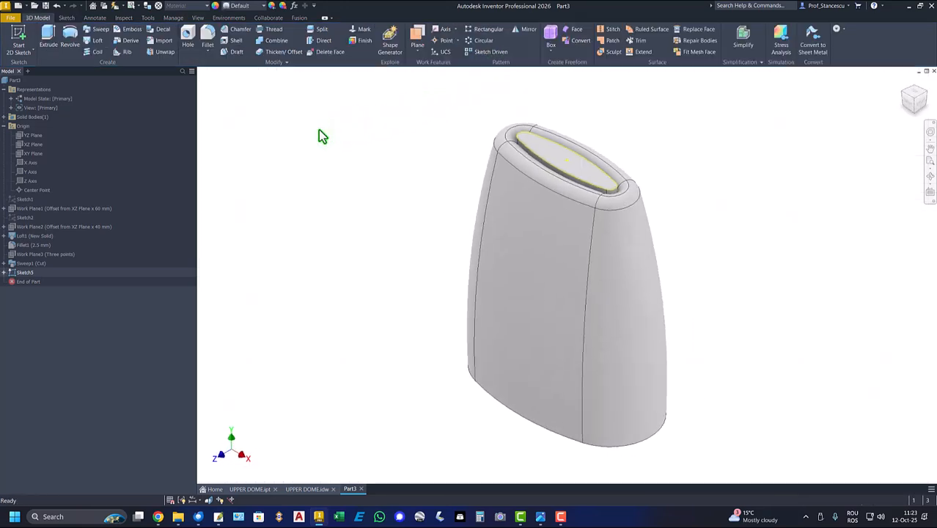
Extrude the projected outline 2 mm downward as a cut to remove the raised island
left_click(48, 35)
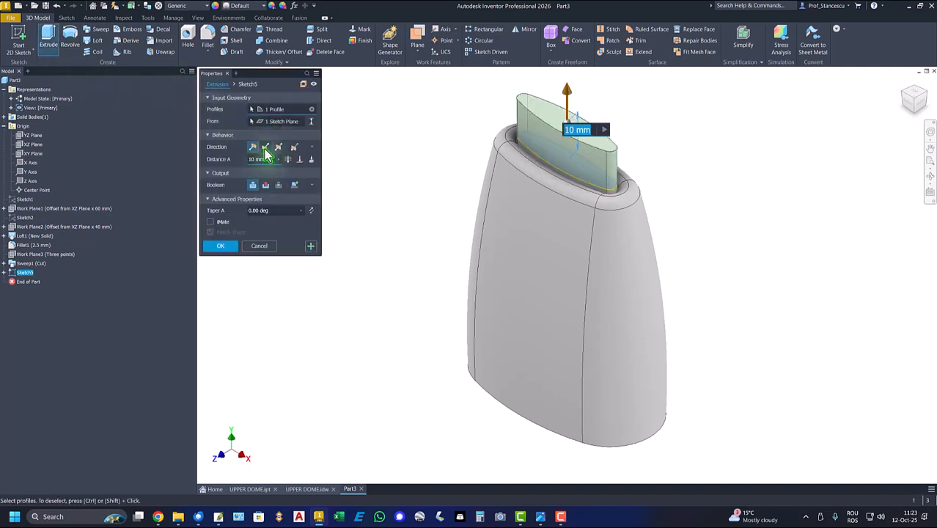
left_click(266, 148)
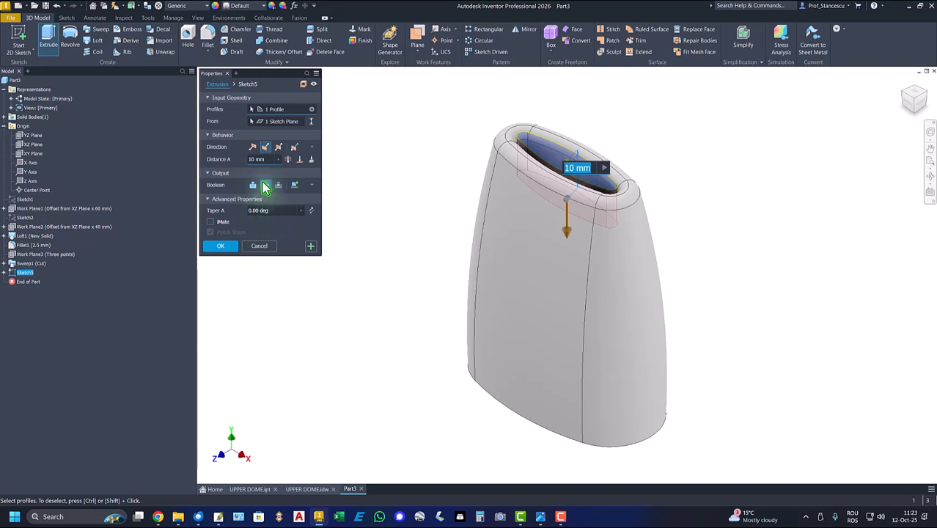
left_click(265, 186)
type("2")
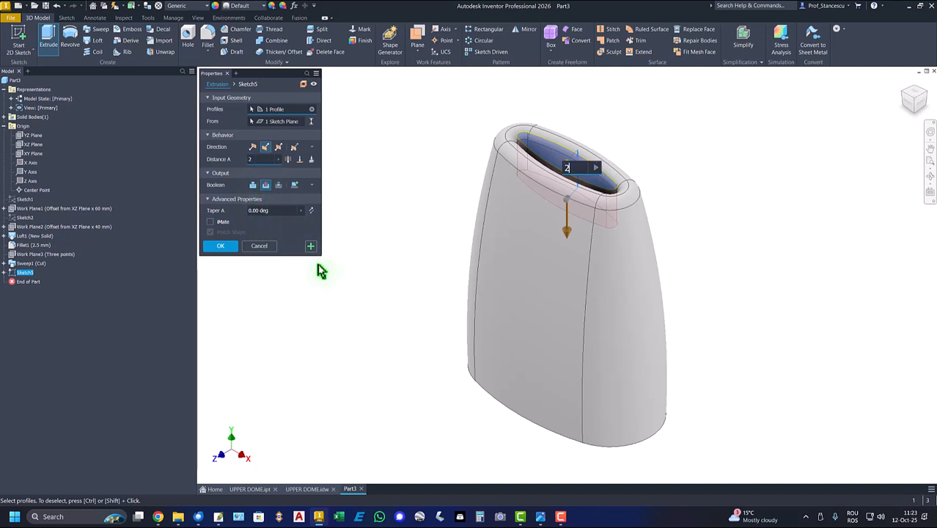
left_click(221, 247)
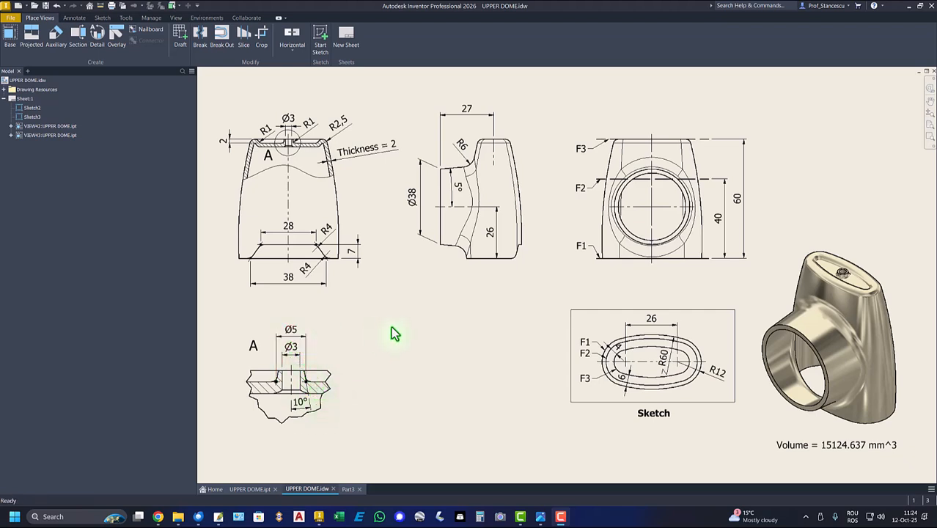
Sketch a 5 mm diameter circle centred on the origin on the recessed top face and finish the sketch
left_click(348, 490)
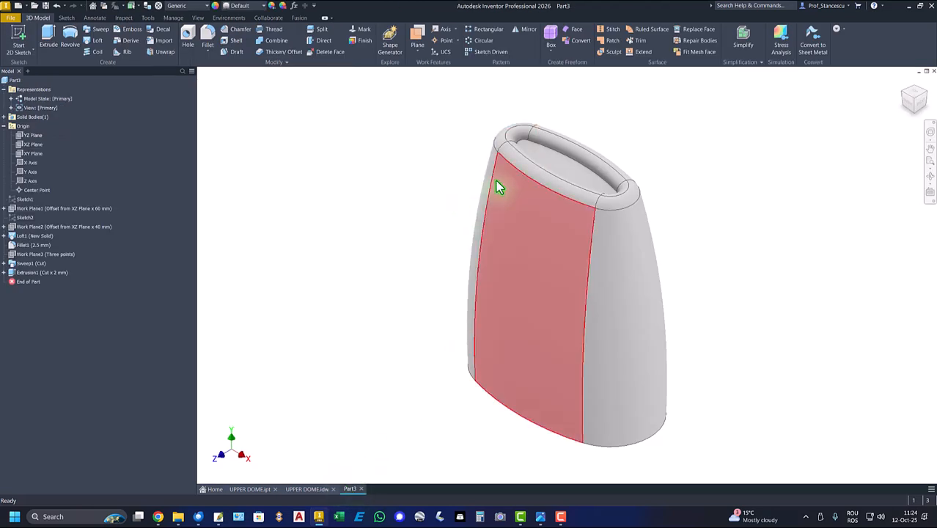
left_click(561, 167)
left_click(627, 158)
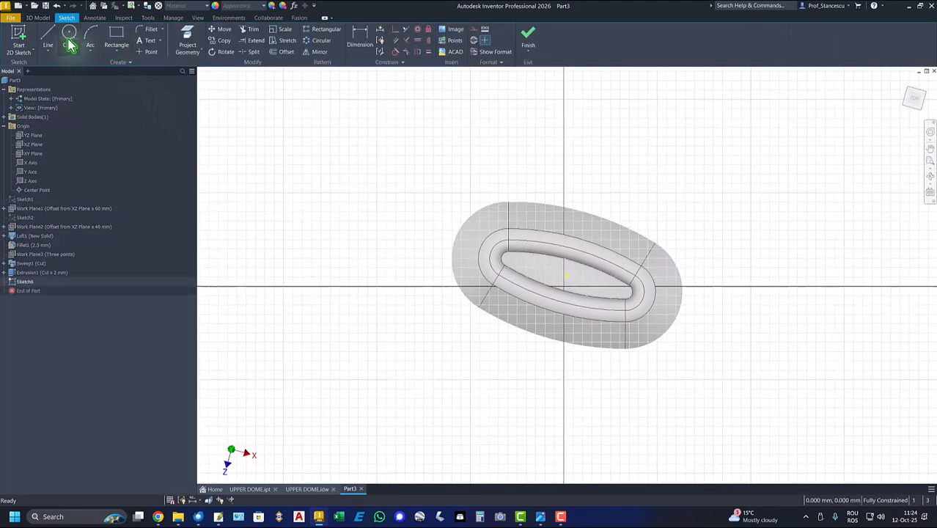
left_click(70, 39)
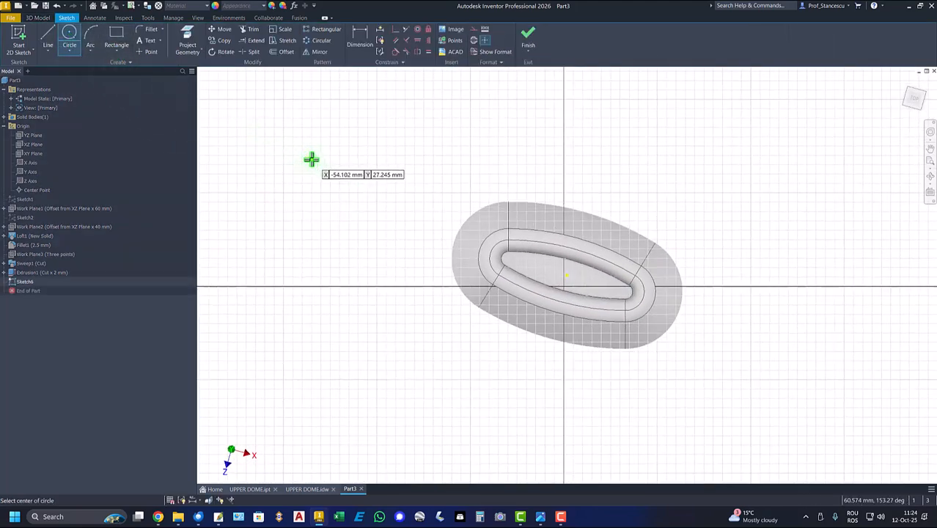
left_click(568, 275)
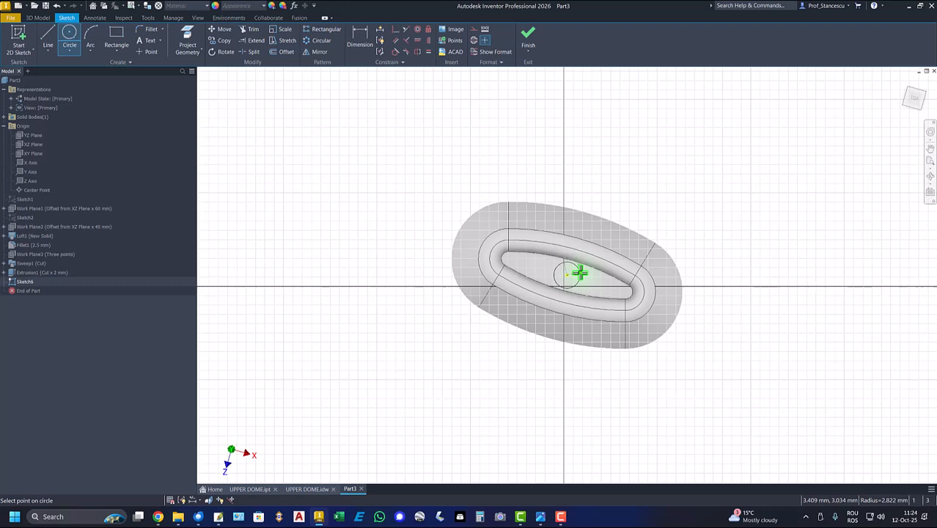
right_click(580, 275)
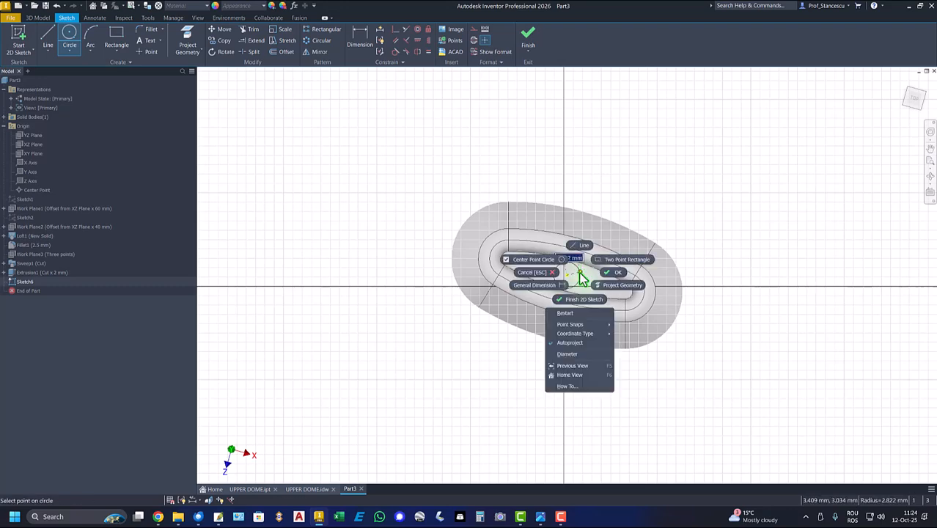
left_click(580, 359)
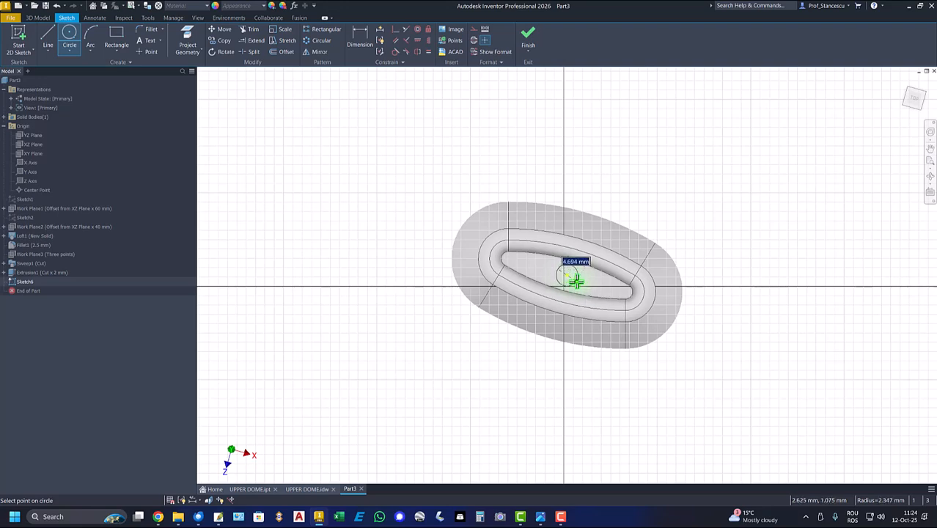
key("Return")
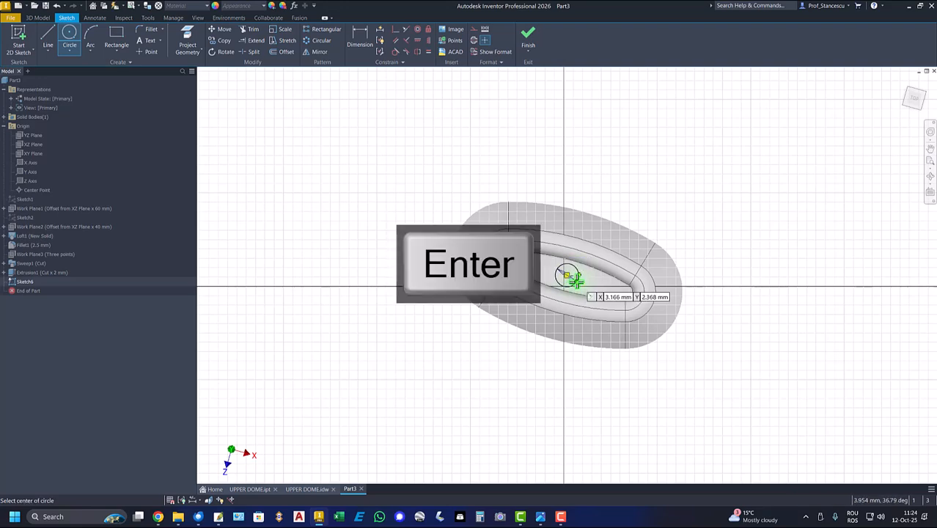
left_click(528, 38)
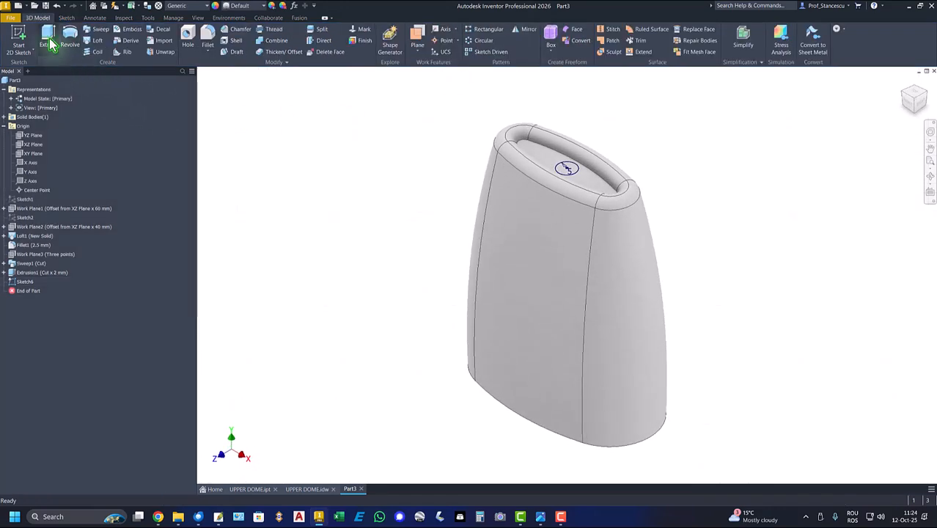
Extrude the 5 mm circle up to the work plane offset 60 mm from XZ, joined with a -10 degree taper
left_click(48, 40)
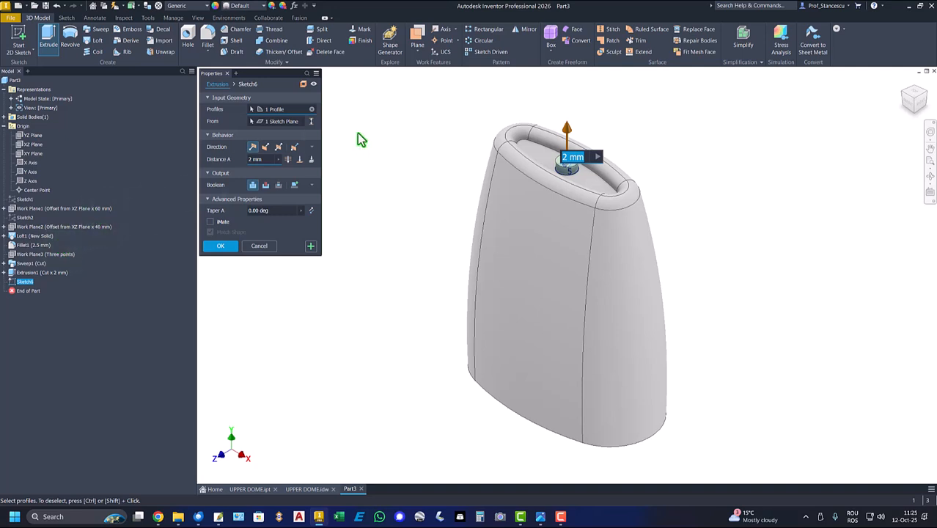
left_click(298, 159)
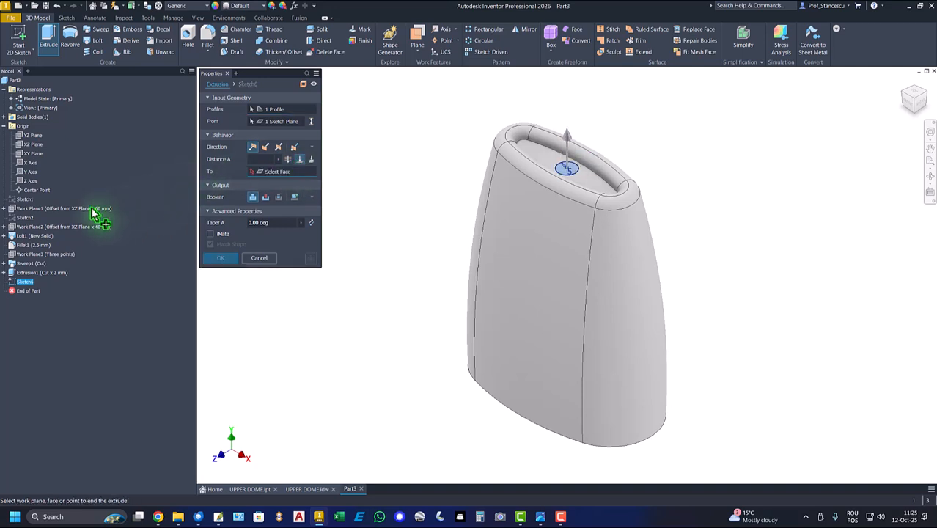
left_click(94, 210)
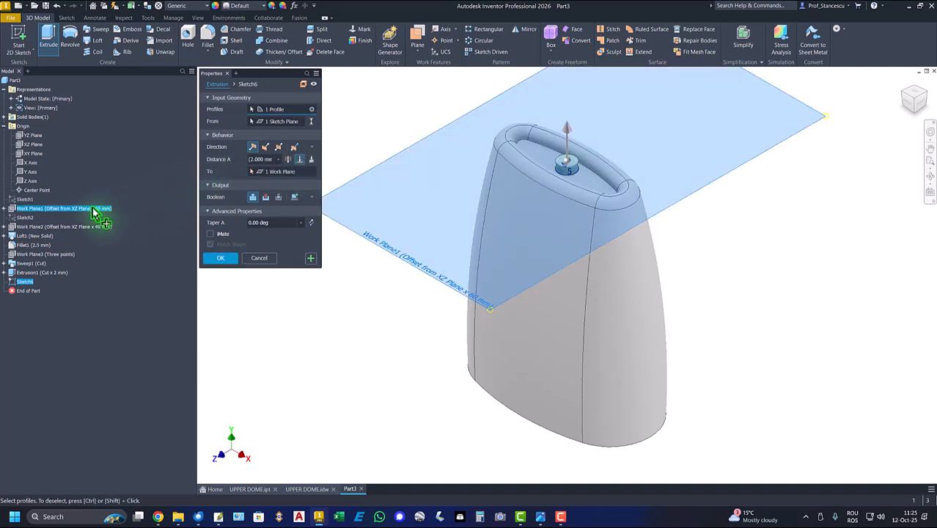
left_click(271, 224)
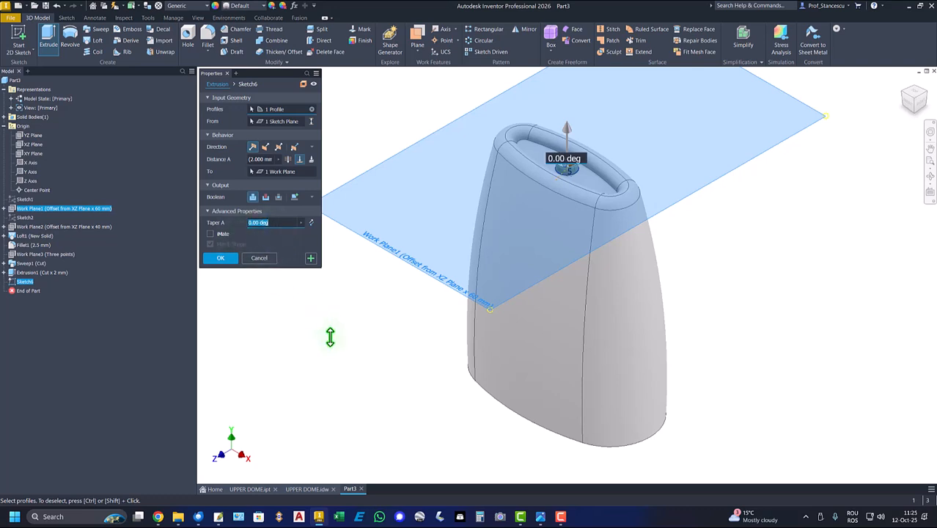
type("-10")
left_click(222, 257)
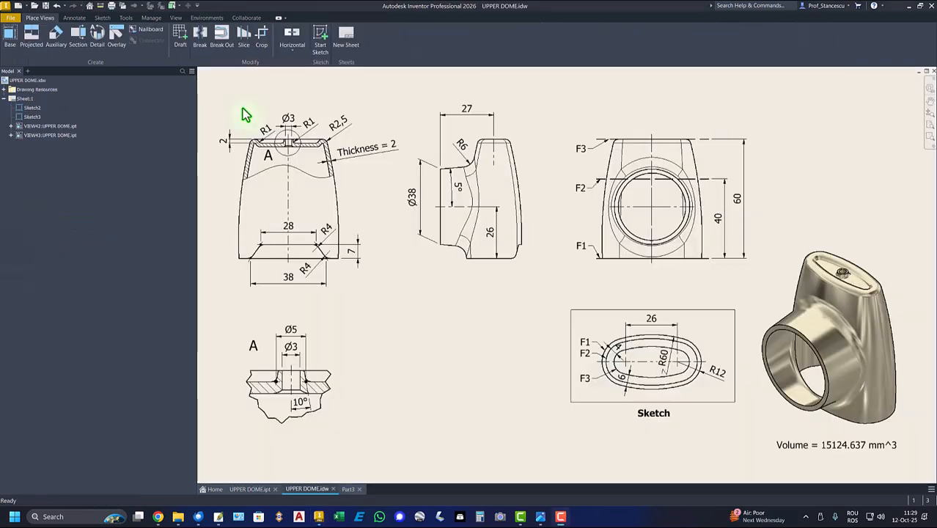
Fillet the four edges around the recess floor and the base edge of the central boss with a 1 mm radius, then restore the home view
left_click_drag(247, 115, 266, 135)
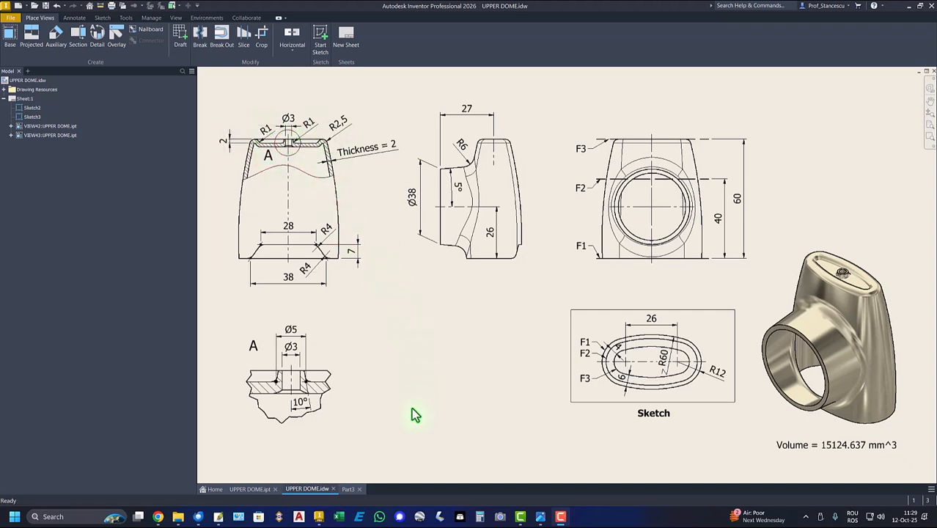
left_click(348, 489)
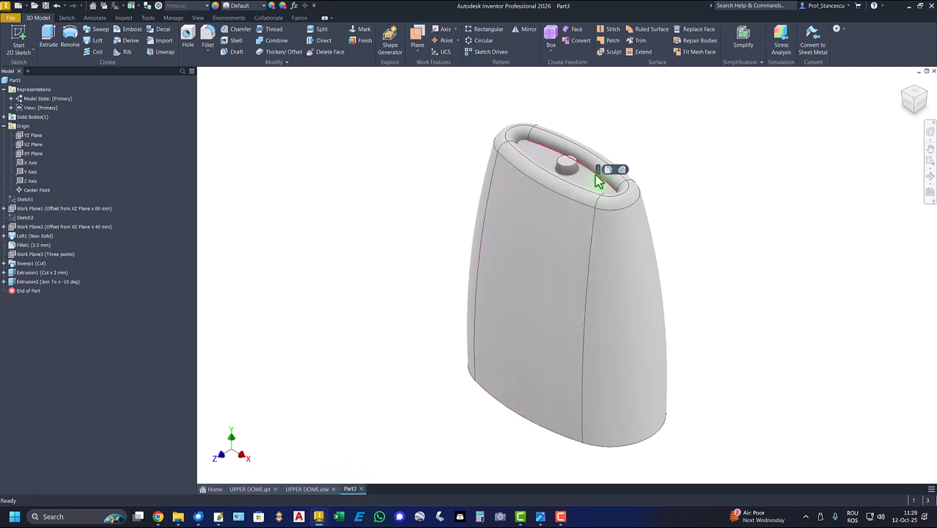
left_click(608, 170)
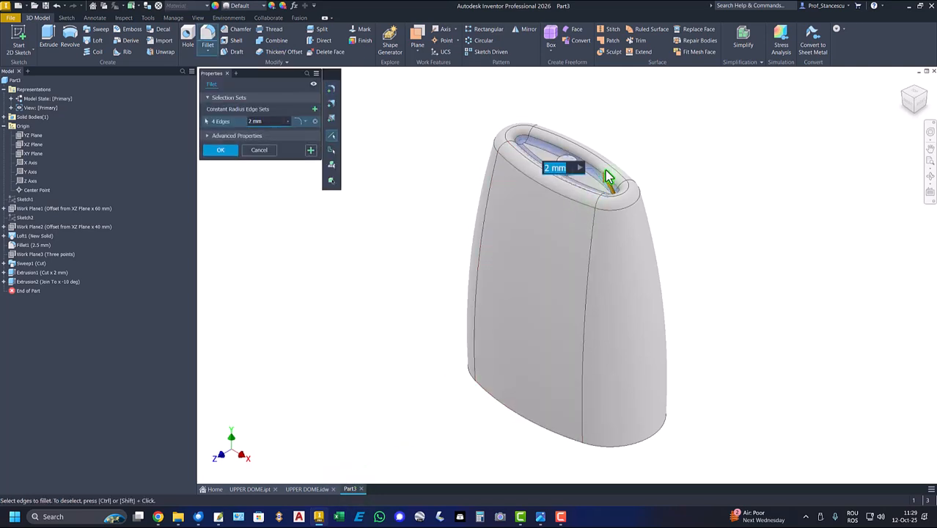
type("1")
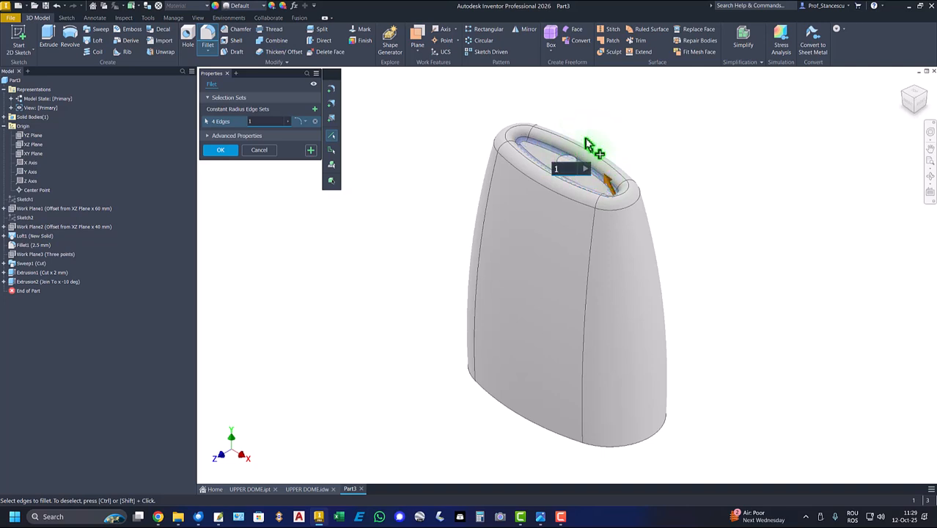
middle_click_drag(559, 197, 488, 235)
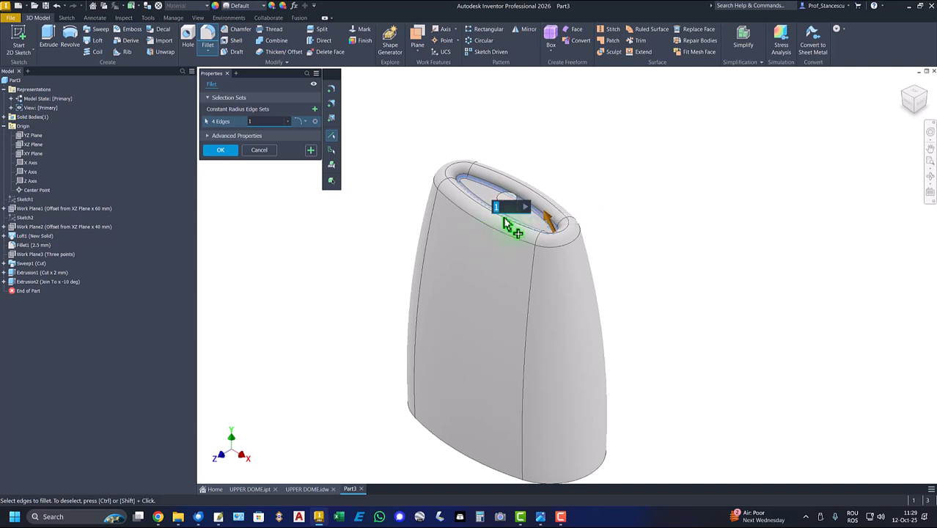
middle_click_drag(577, 175, 538, 183, "shift")
scroll(549, 178, "up", 3)
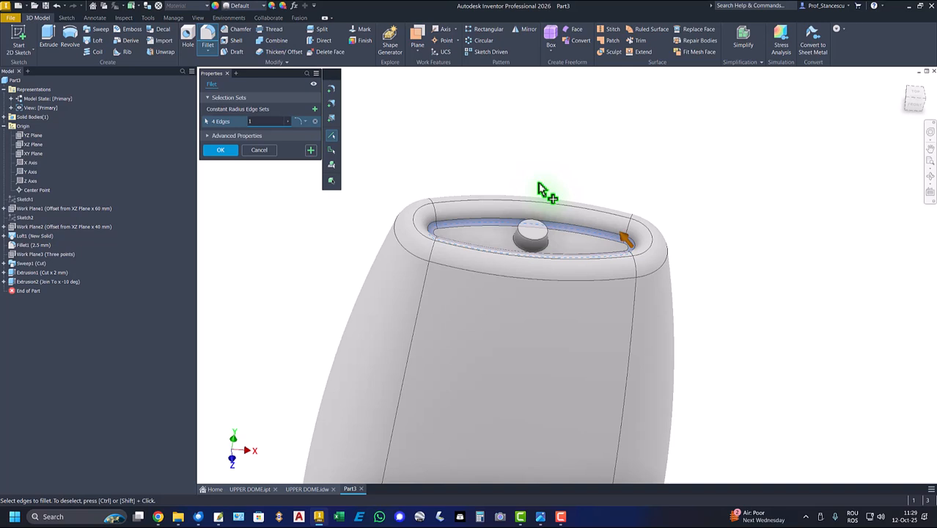
left_click(524, 254)
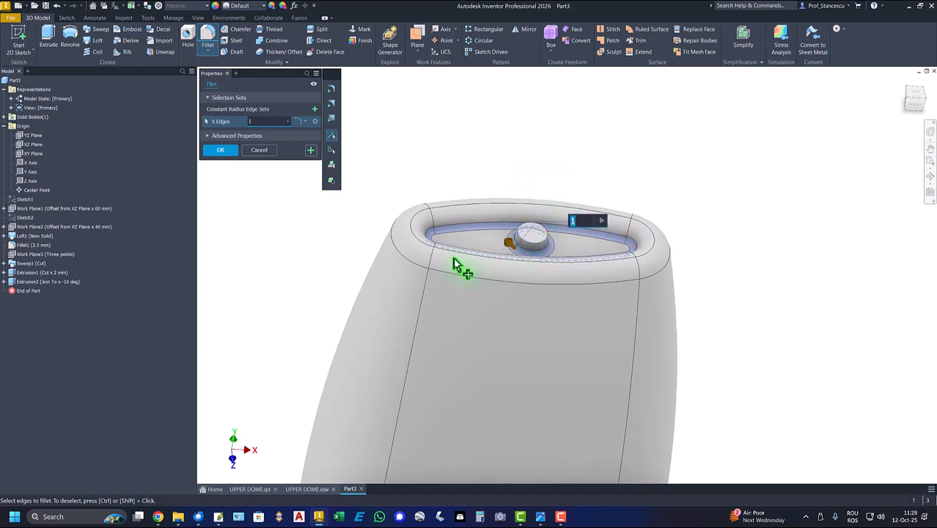
left_click(223, 151)
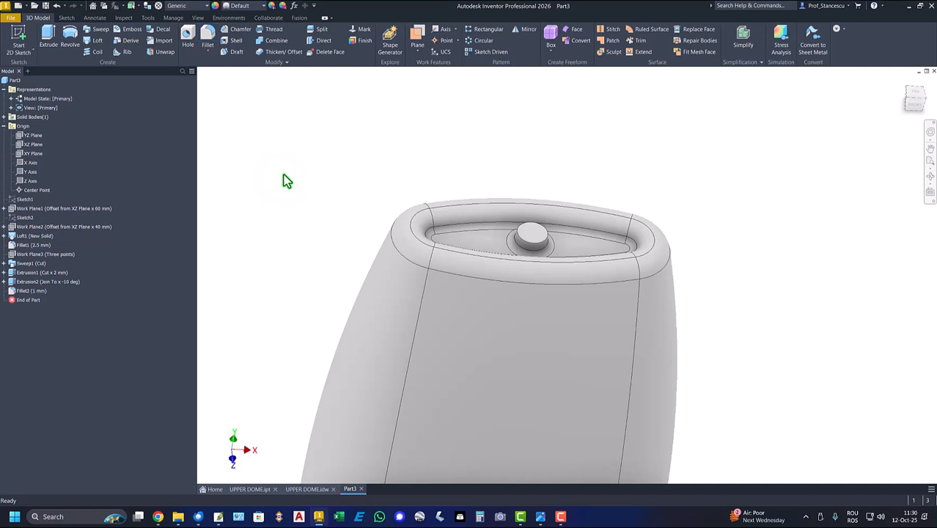
key("F6")
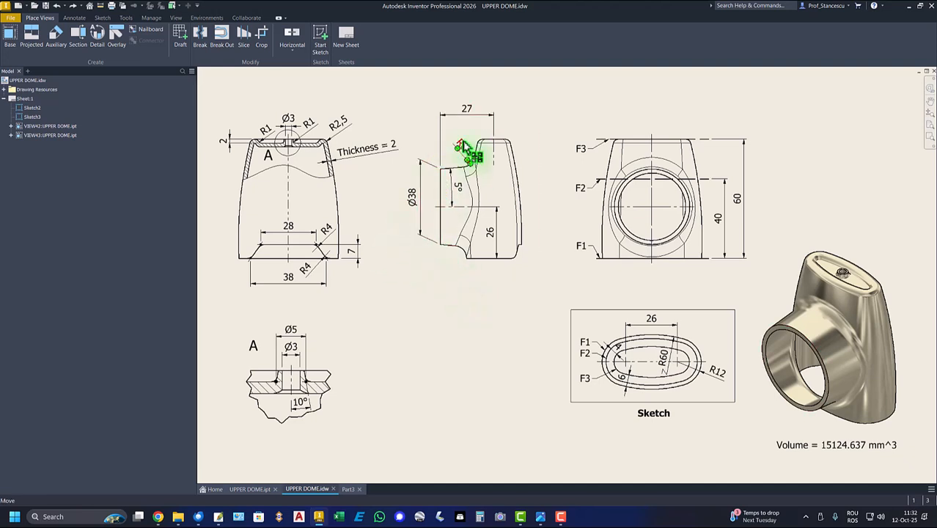
Check the side view's dimensions in the drawing and create a work plane offset 27 mm forward from the XY plane
left_click(471, 119)
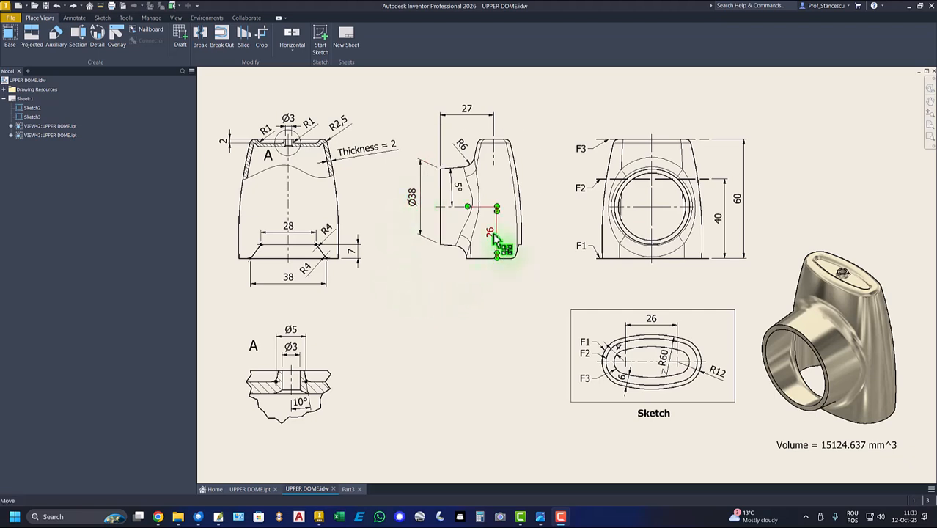
left_click(349, 489)
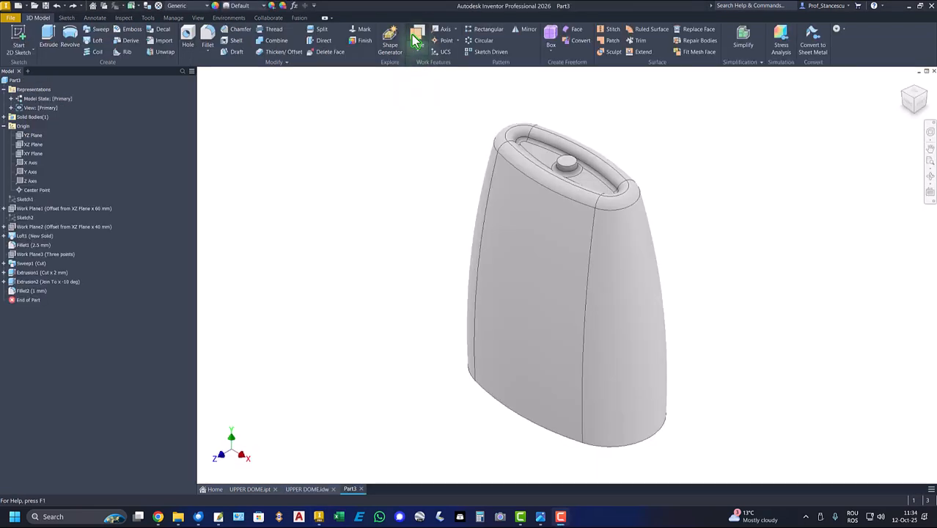
left_click(416, 40)
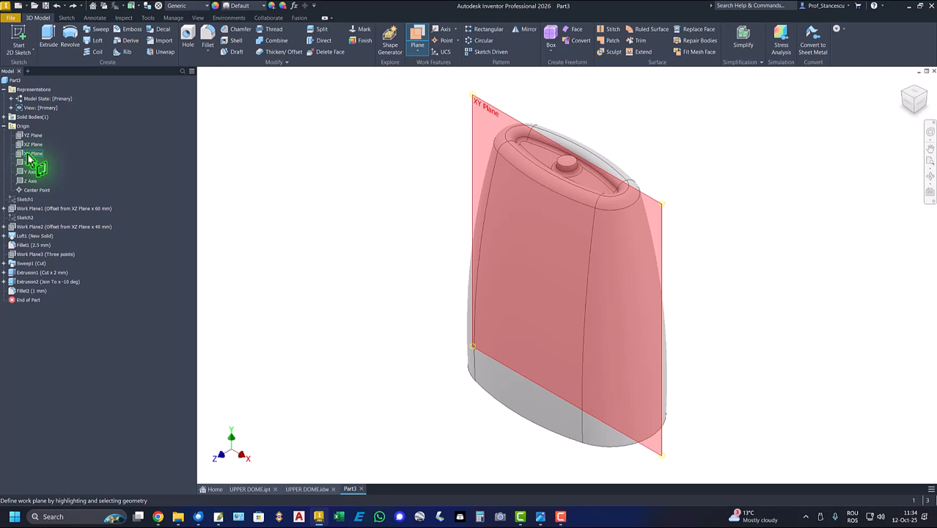
left_click(31, 155)
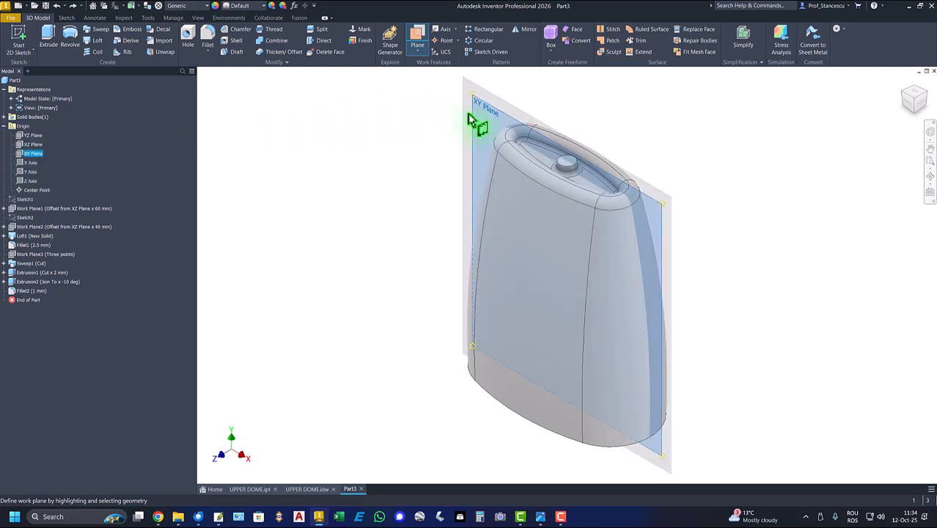
left_click_drag(493, 108, 439, 130)
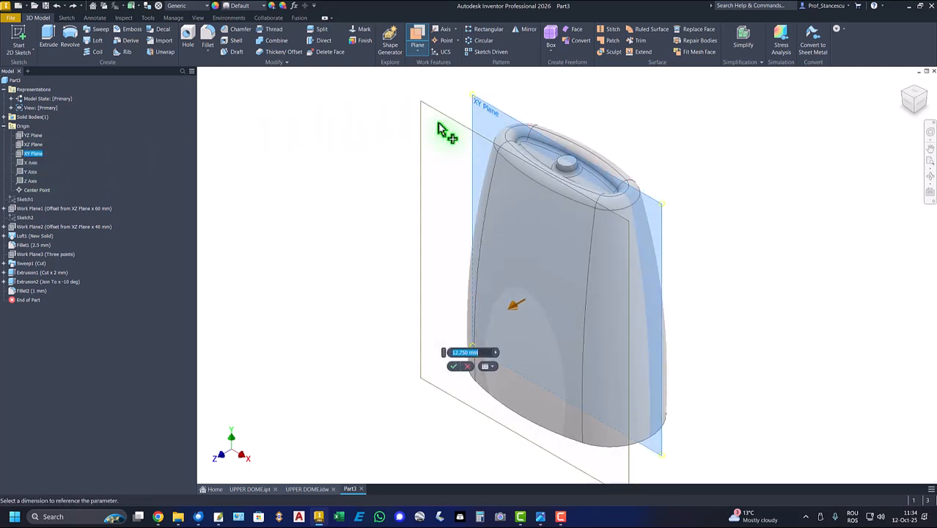
type("2")
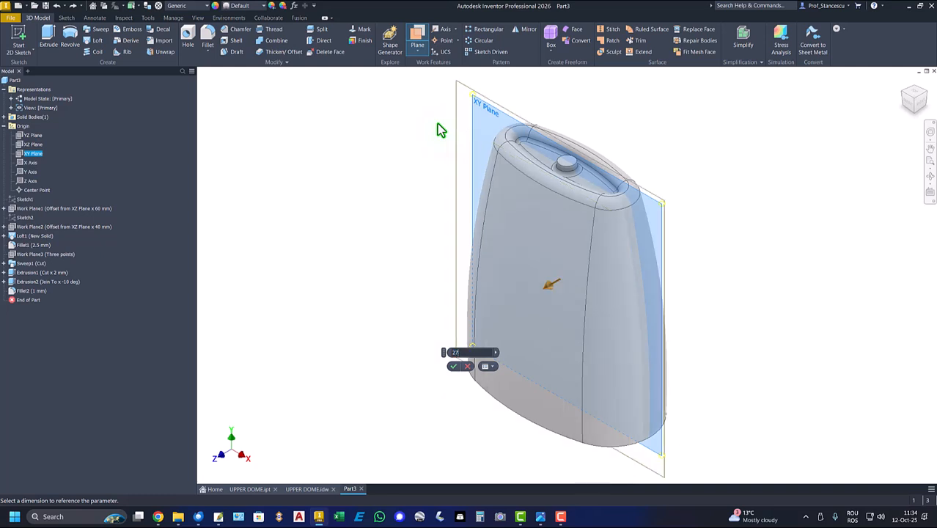
type("7")
key("Return")
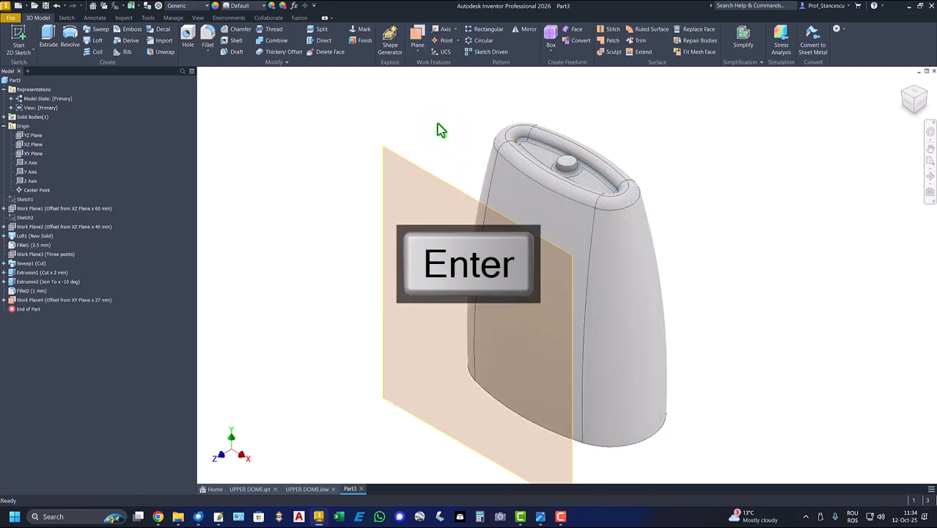
Start a sketch on the 27 mm offset plane and draw a 38 mm diameter circle over the body's lower half
left_click(441, 185)
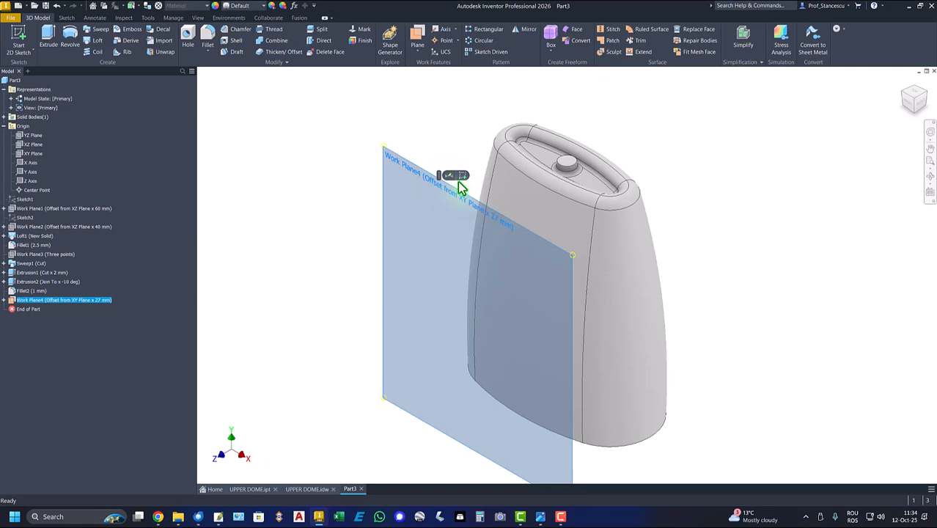
left_click(461, 176)
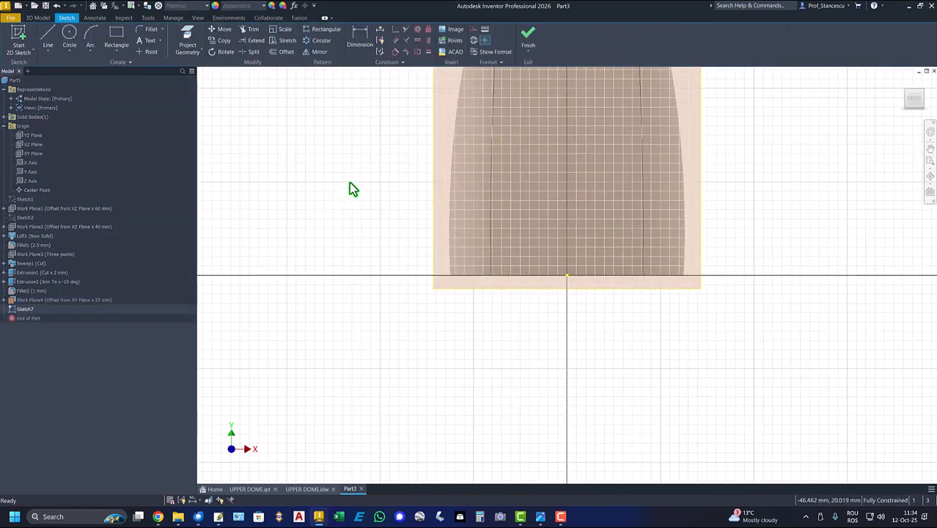
middle_click_drag(353, 209, 322, 315)
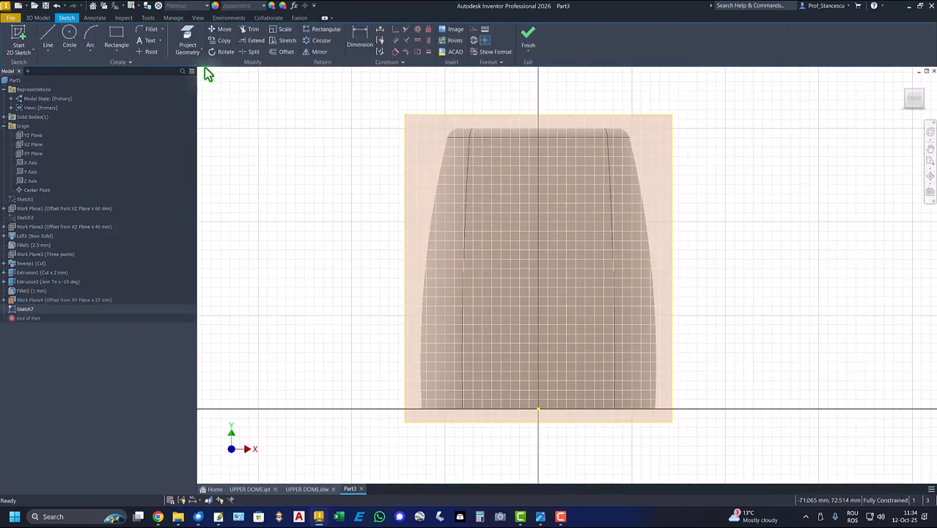
left_click(70, 35)
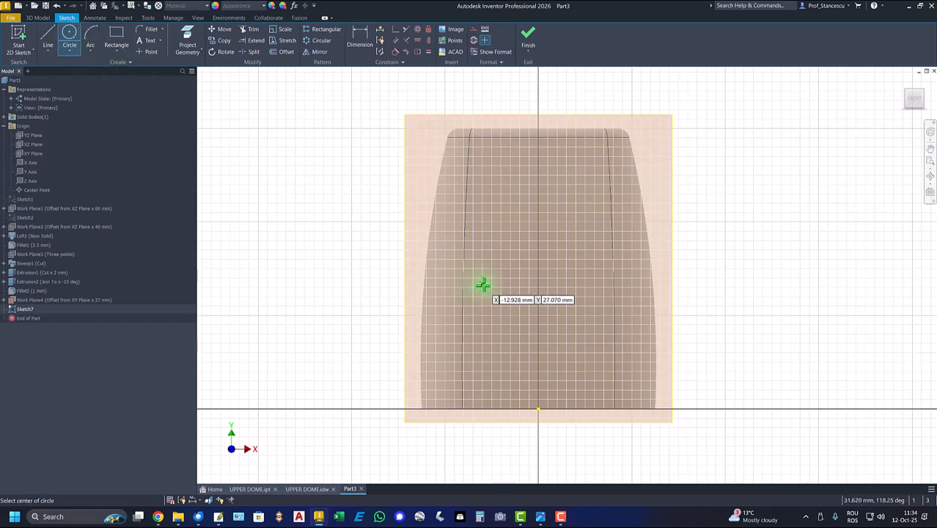
left_click(526, 293)
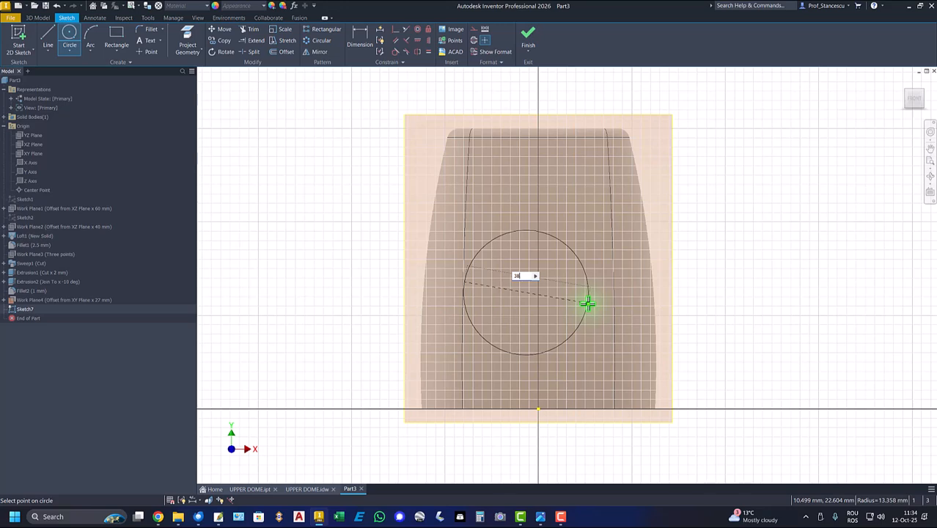
key("Return")
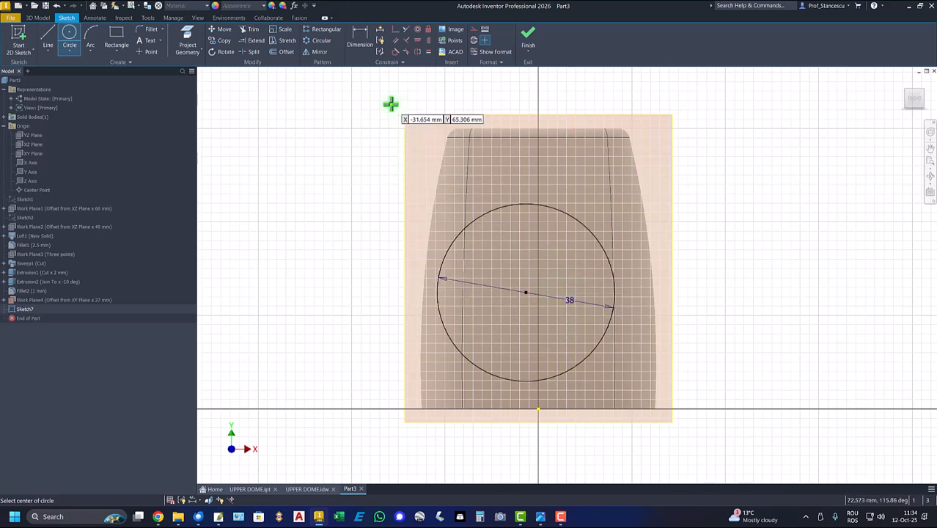
Align the circle's centre vertically with the origin, dimension it 26 mm above the base line and finish the sketch
left_click(429, 41)
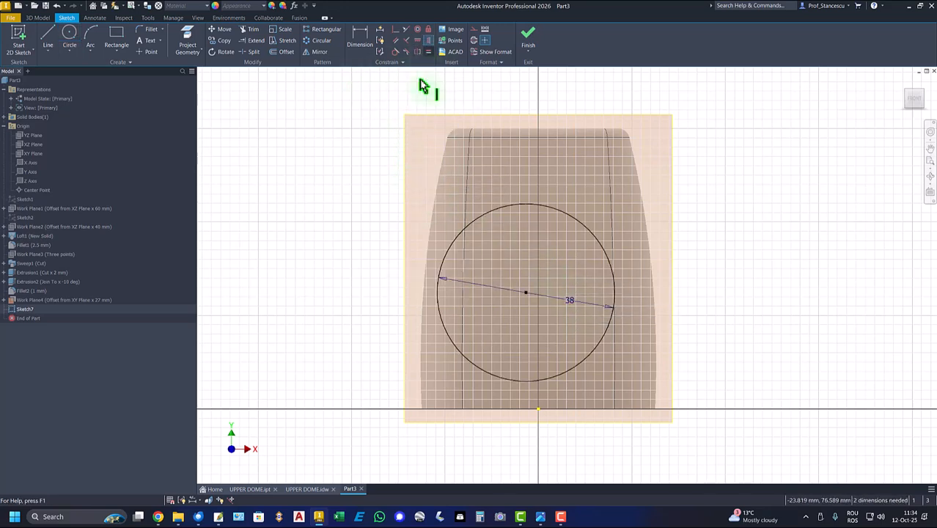
left_click(526, 293)
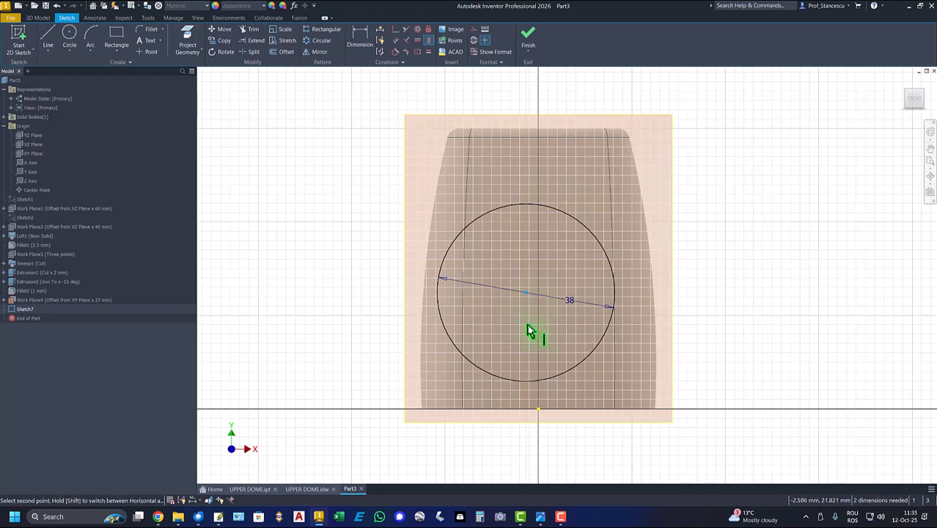
left_click(538, 409)
left_click(360, 34)
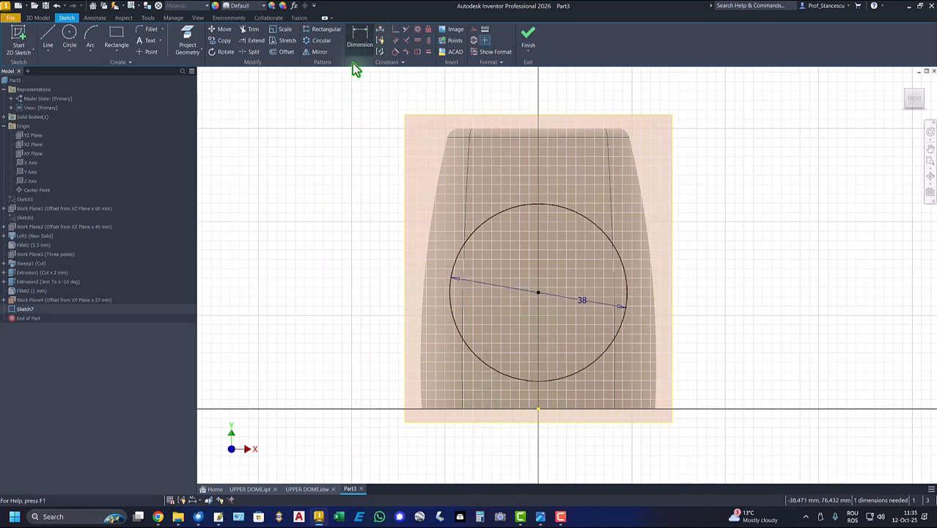
left_click(614, 348)
left_click(564, 408)
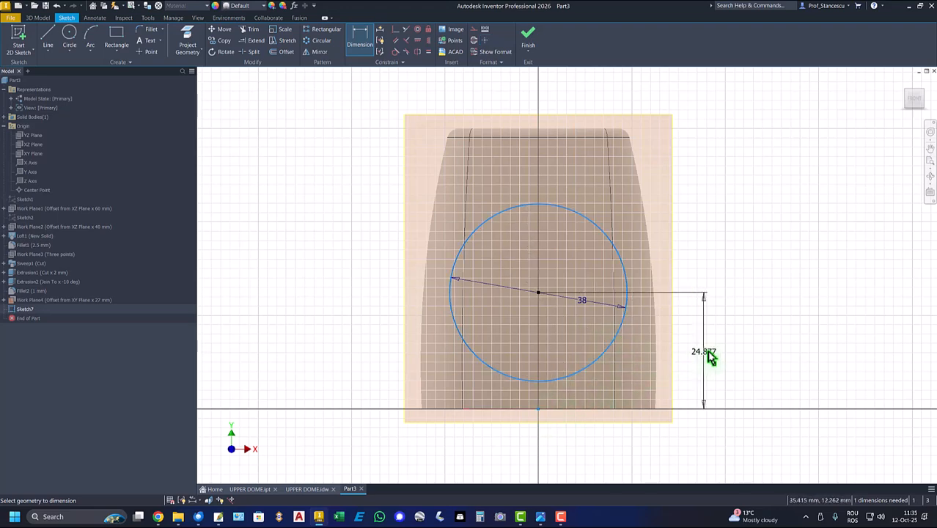
left_click(710, 354)
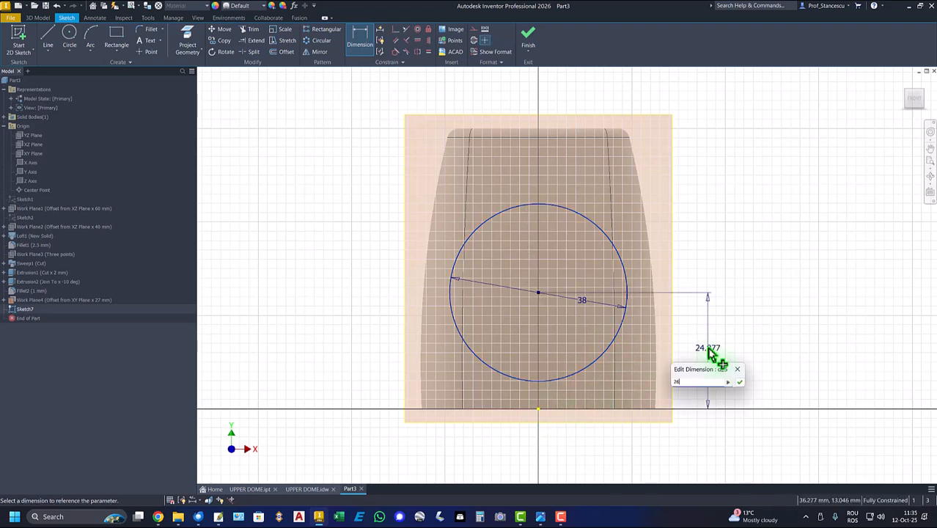
key("Return")
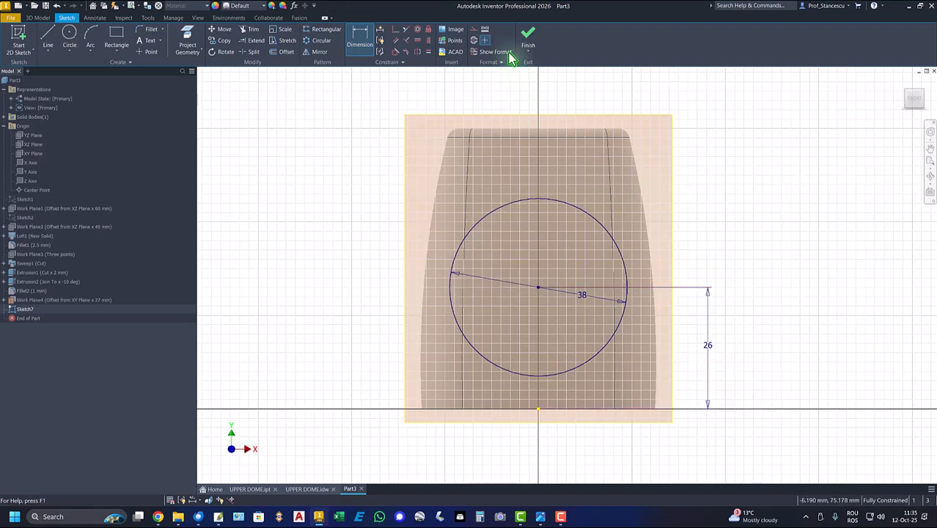
left_click(528, 37)
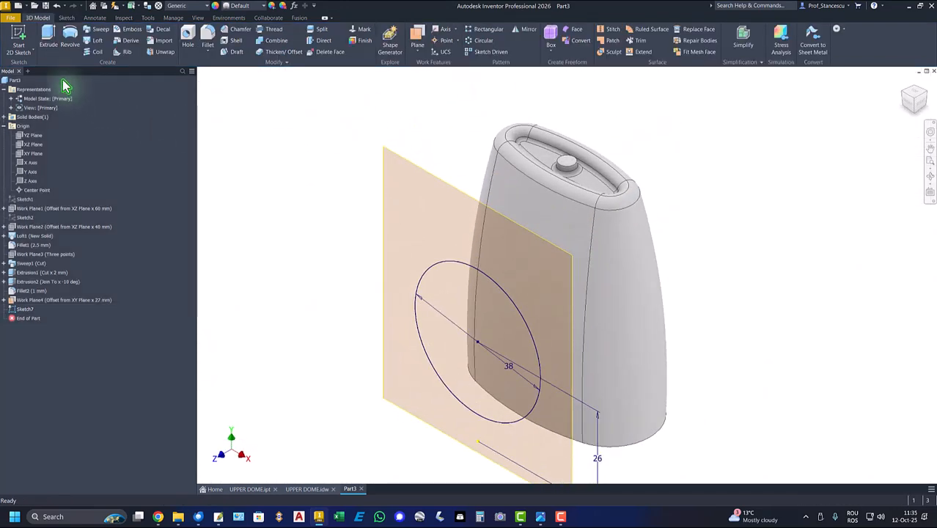
Extrude the 38 mm circle to the next solid as a join with a 5 degree taper, and hide the 27 mm offset plane
left_click(48, 37)
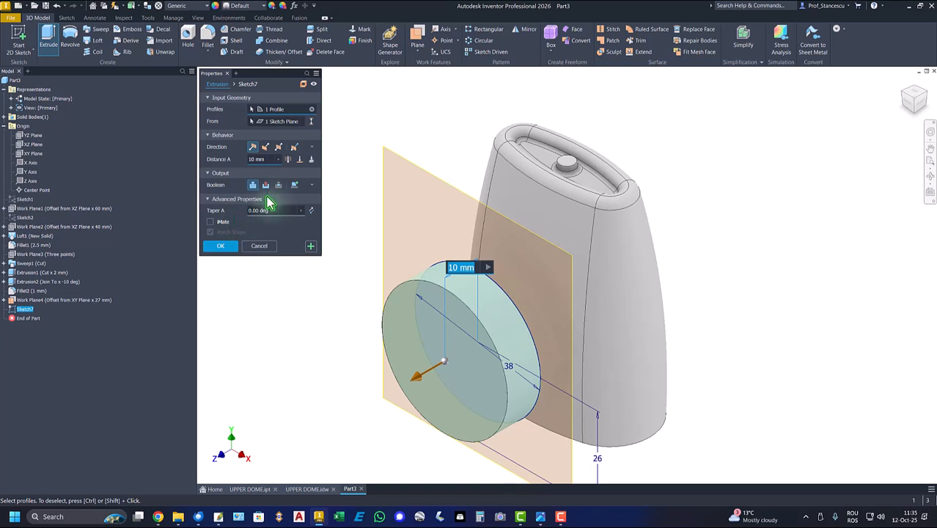
left_click(311, 159)
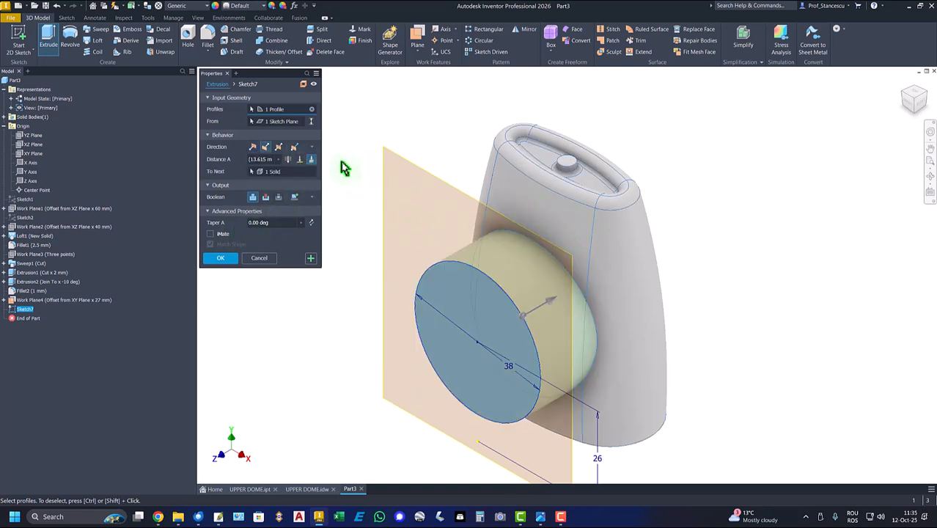
left_click(272, 224)
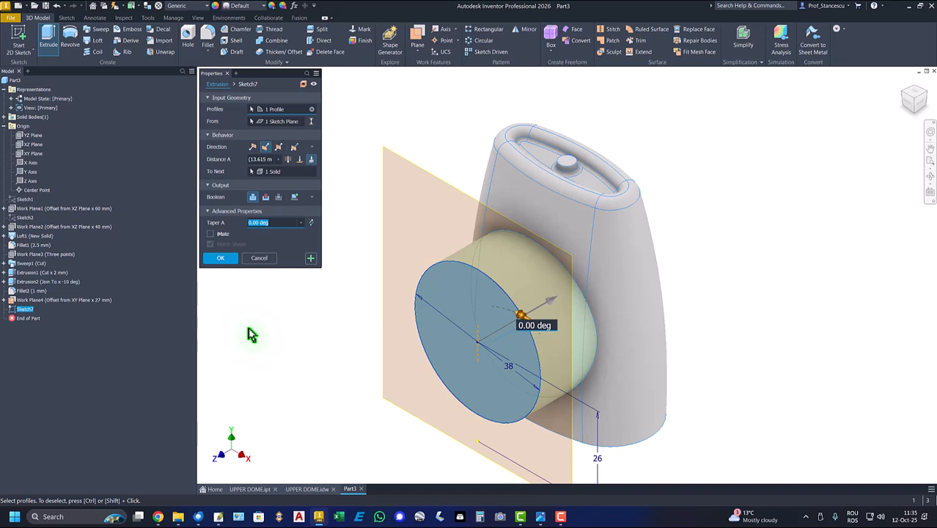
type("5")
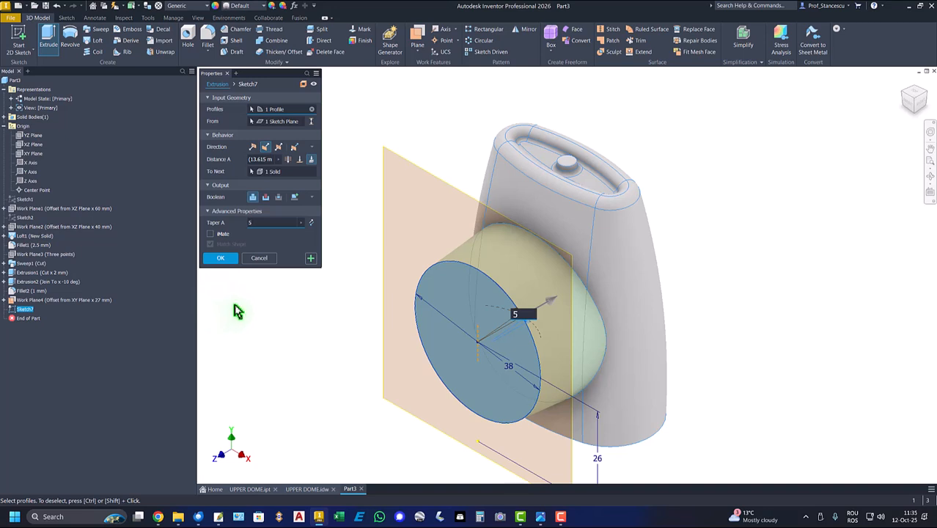
left_click(223, 258)
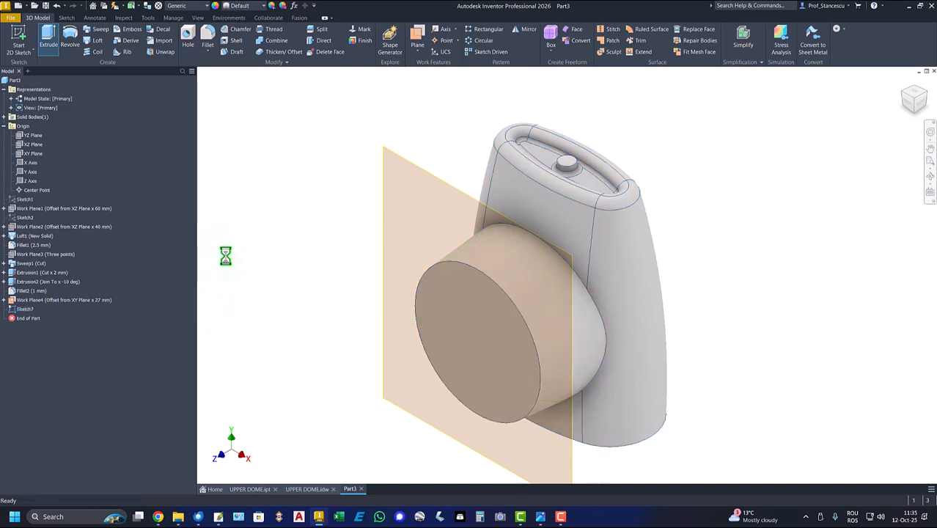
left_click(429, 178)
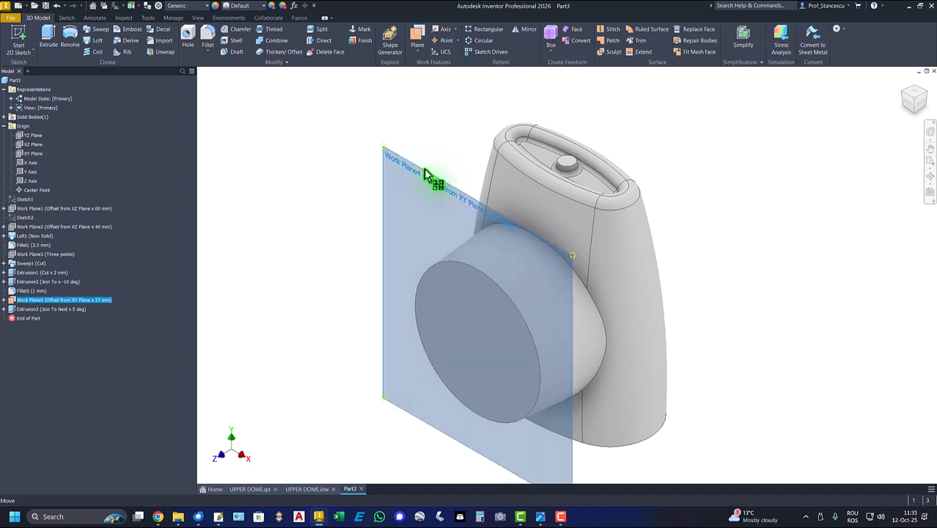
right_click(429, 177)
left_click(448, 182)
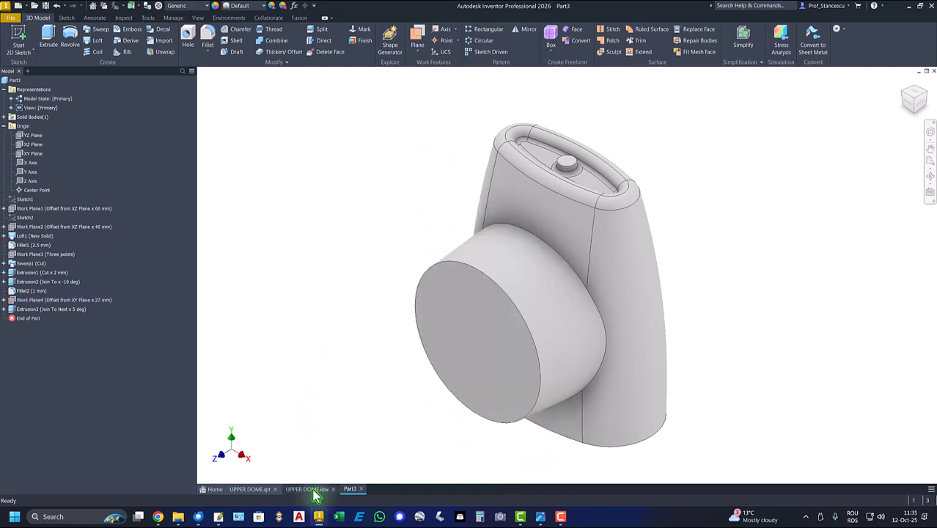
Check the collar's fillet radius in the UPPER DOME drawing and fillet the edges where the collar meets the body with a 6 mm radius
left_click(307, 488)
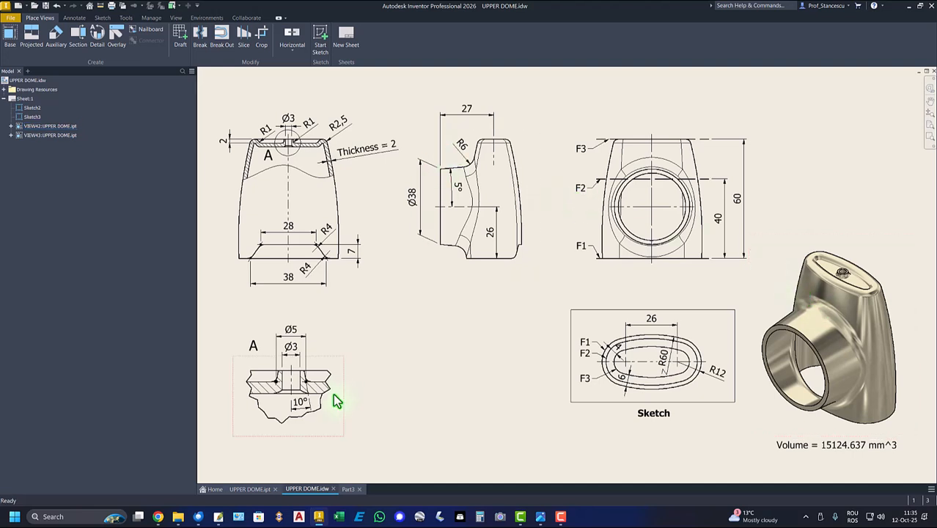
left_click(347, 489)
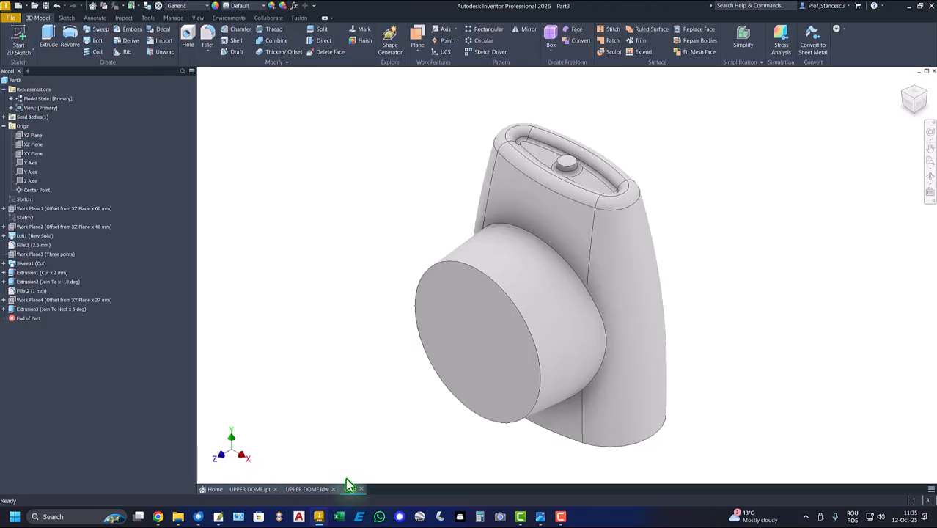
left_click(550, 235)
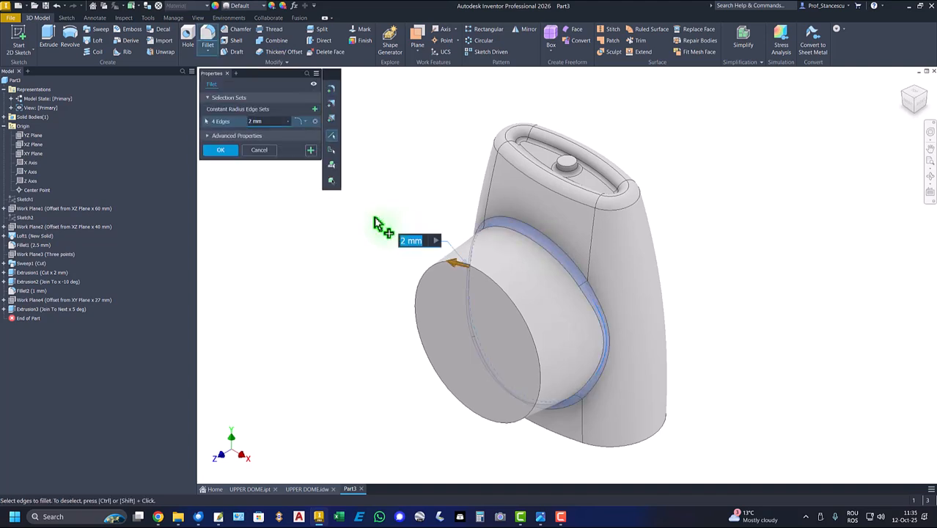
left_click(224, 151)
key("F6")
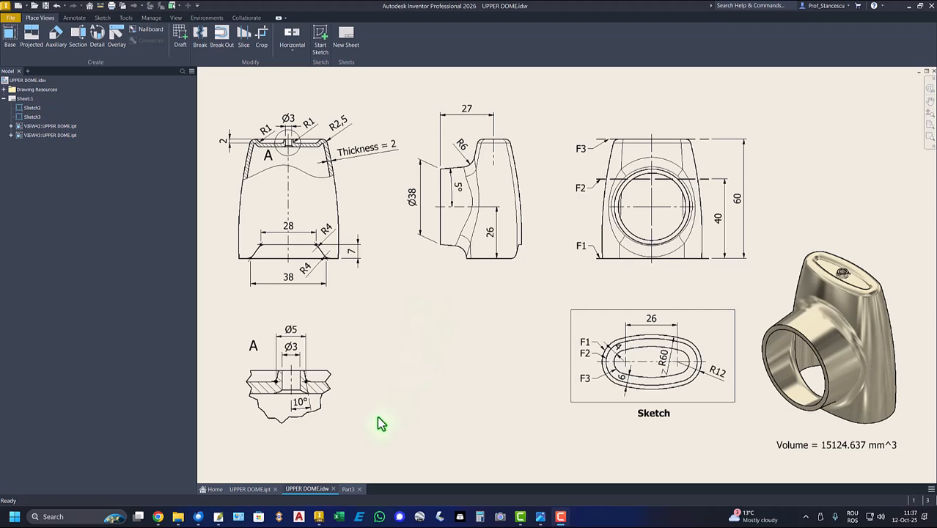
Shell the part inward with a 2 mm wall thickness, removing the collar's front face and the body's bottom face
left_click(348, 488)
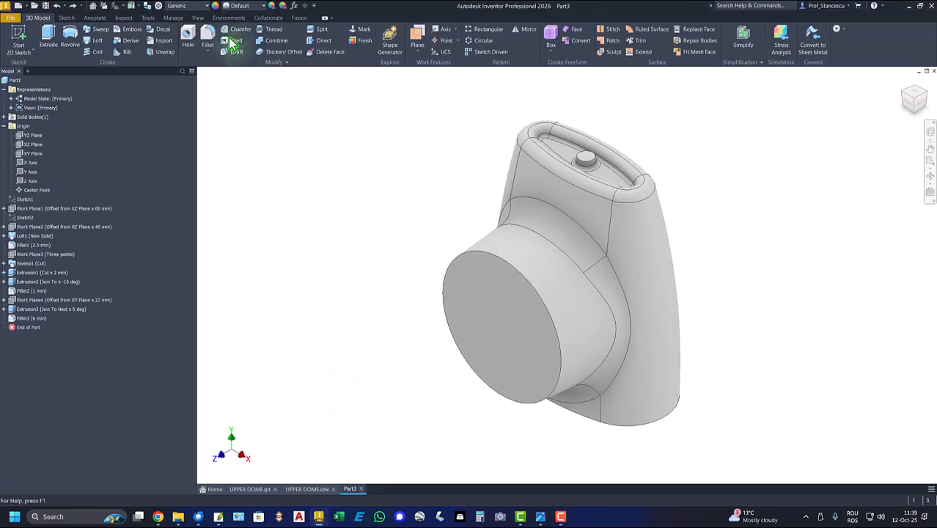
left_click(233, 41)
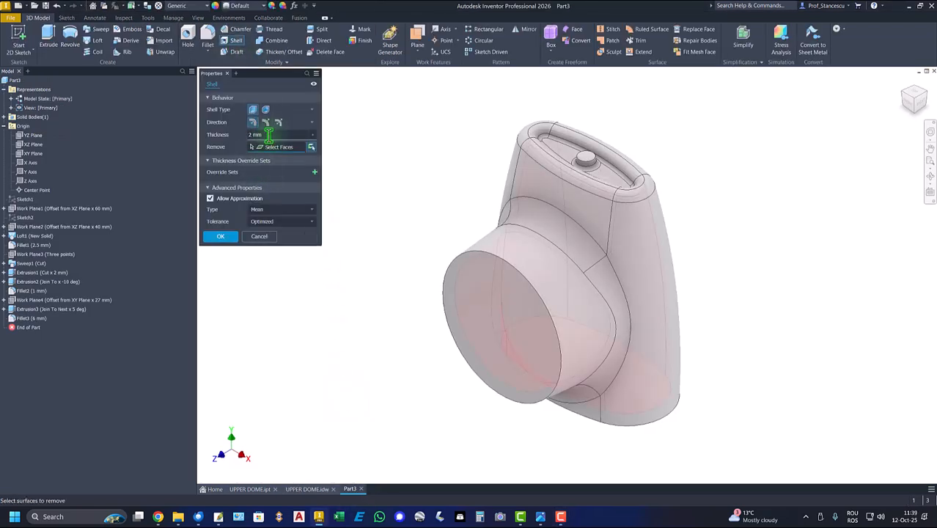
left_click(264, 135)
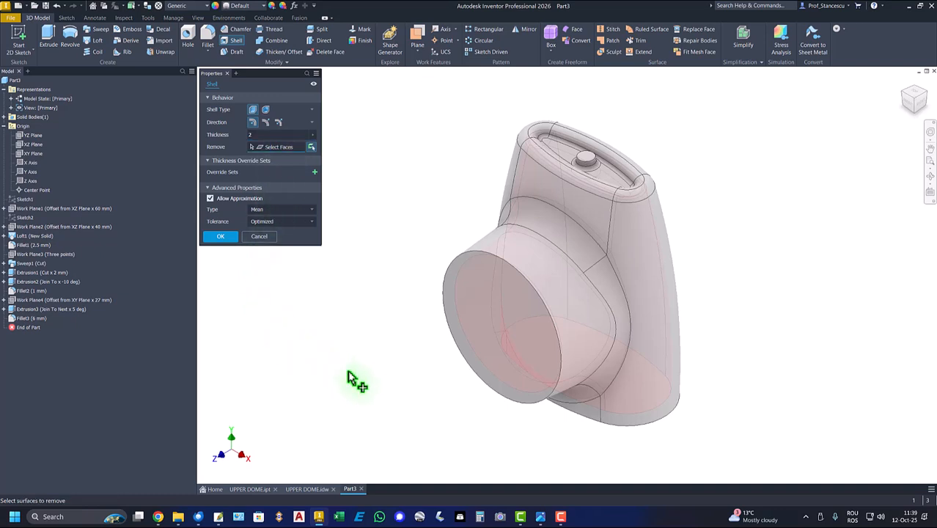
left_click(487, 335)
middle_click_drag(786, 346, 657, 387, "shift")
left_click(615, 360)
middle_click_drag(756, 269, 360, 276, "shift")
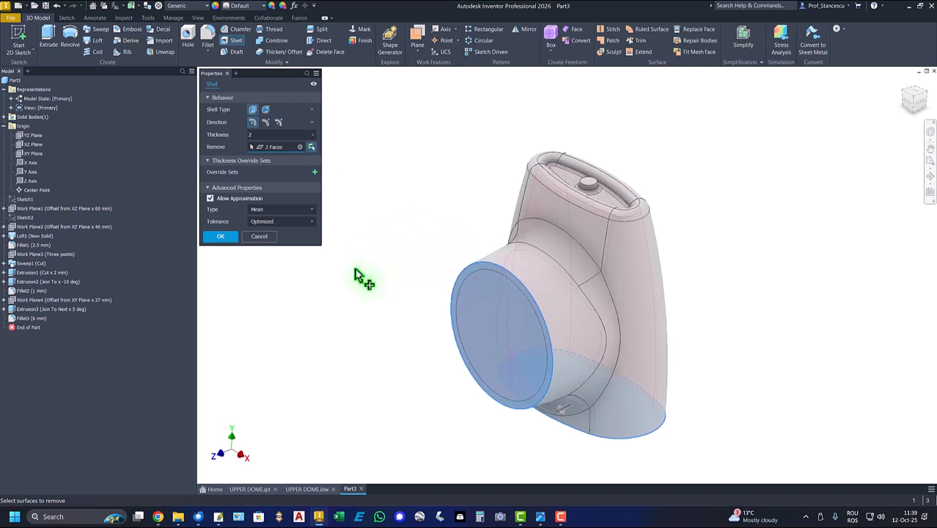
left_click(221, 238)
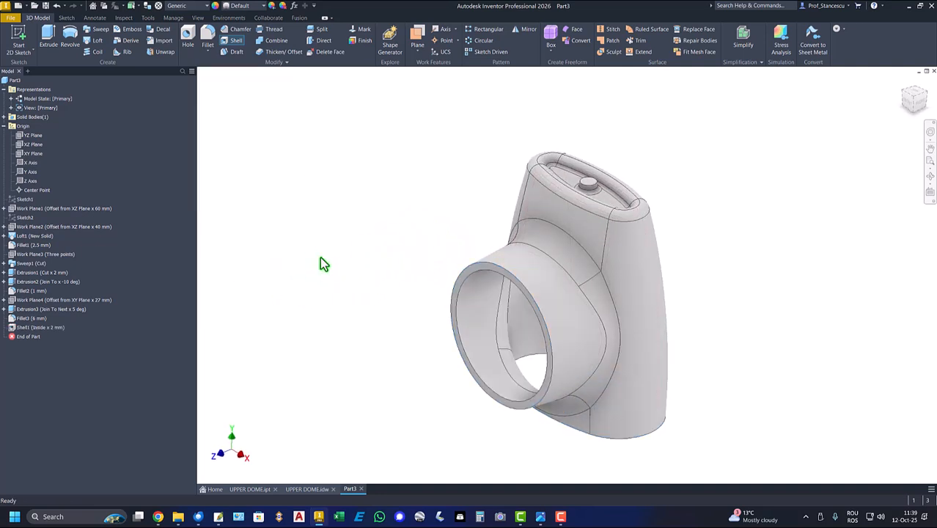
key("F6")
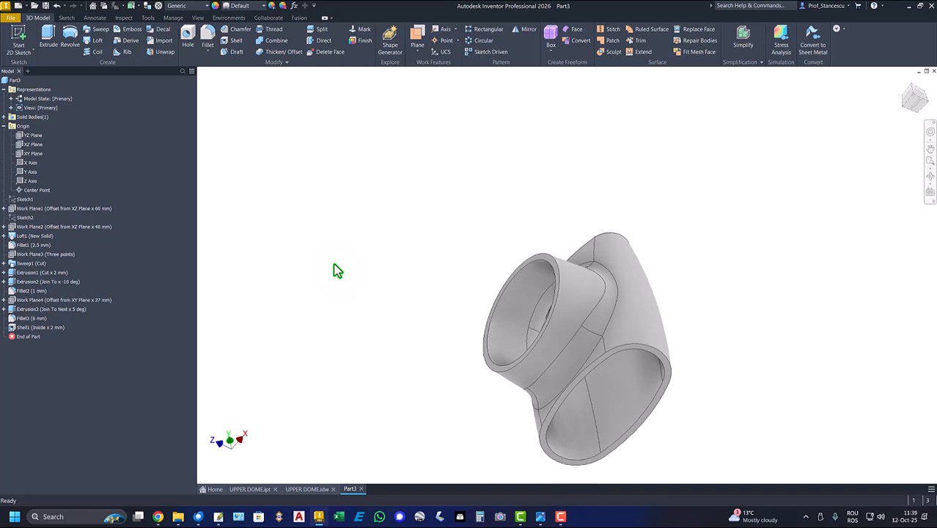
Consult the finished UPPER DOME part and its drawing, and start a sketch on the XY plane with the graphics sliced at that plane
left_click(256, 490)
middle_click_drag(409, 418, 413, 387, "shift")
key("F6")
left_click(301, 489)
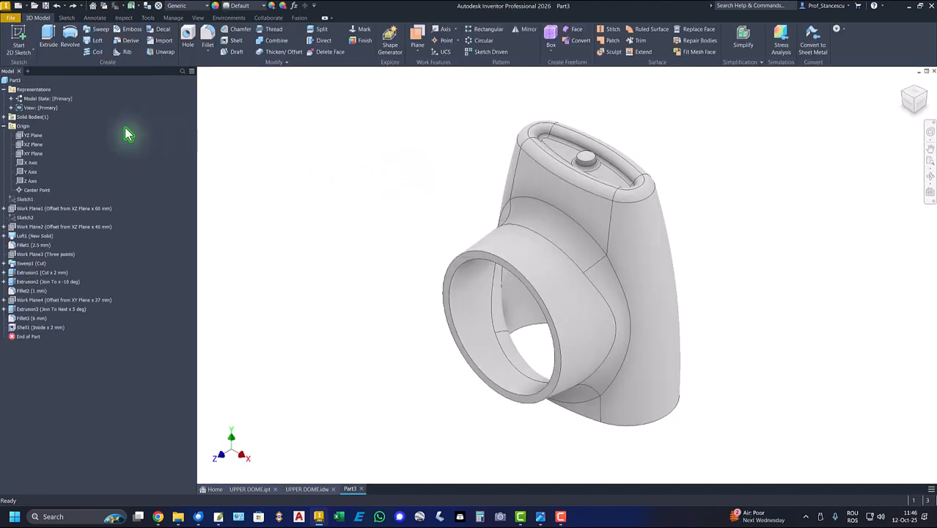
left_click(31, 154)
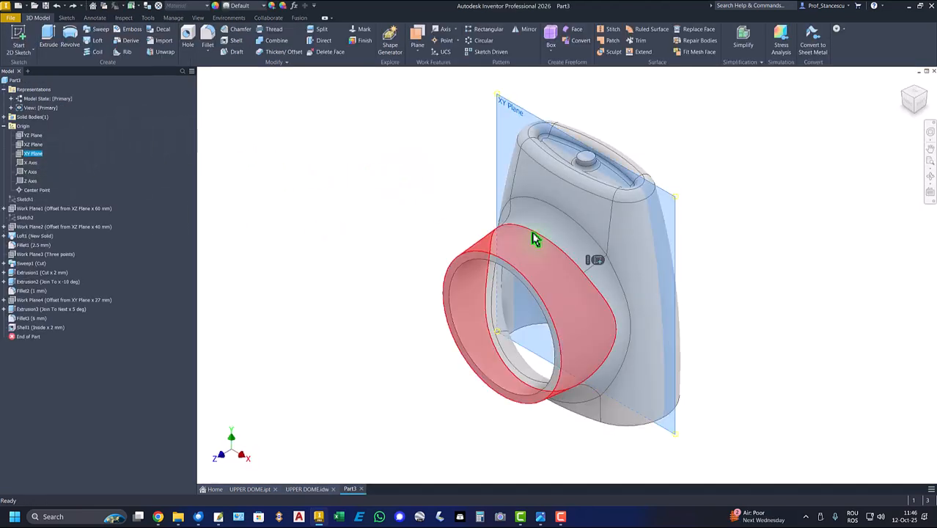
left_click(596, 259)
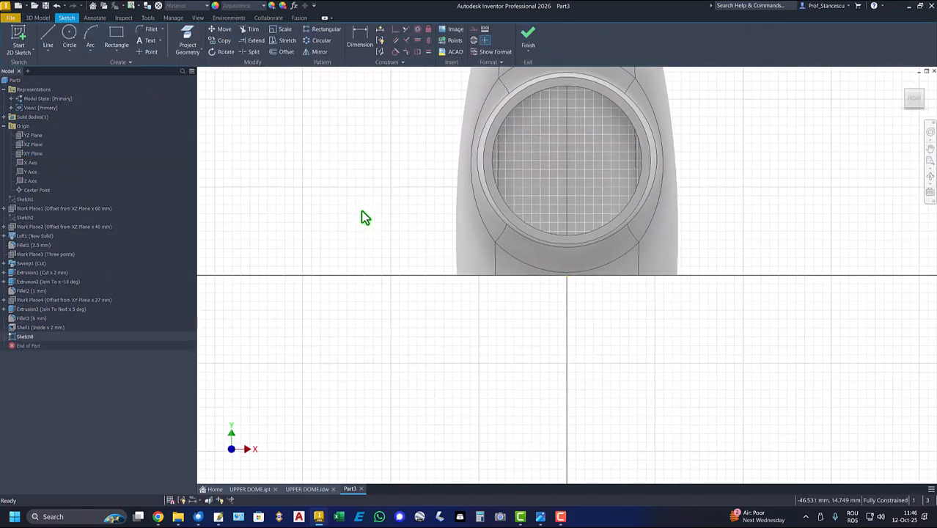
key("F7")
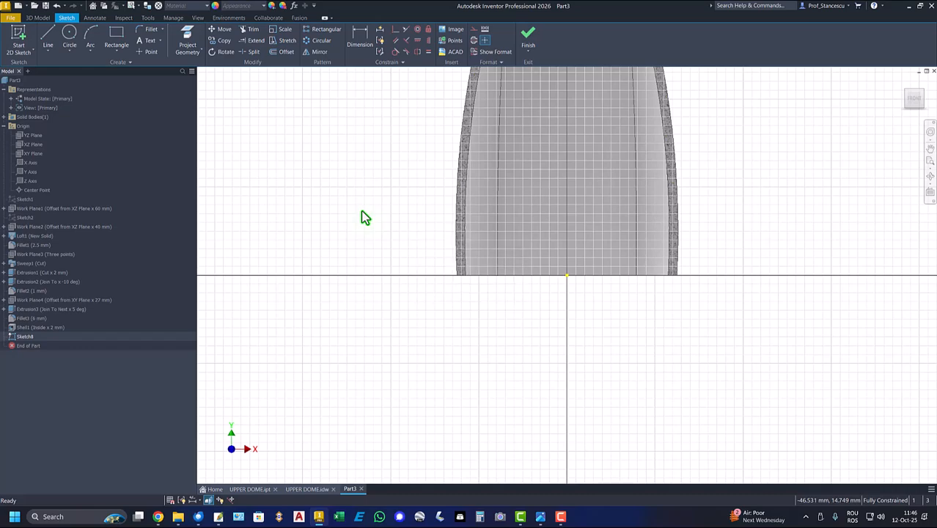
key("Home")
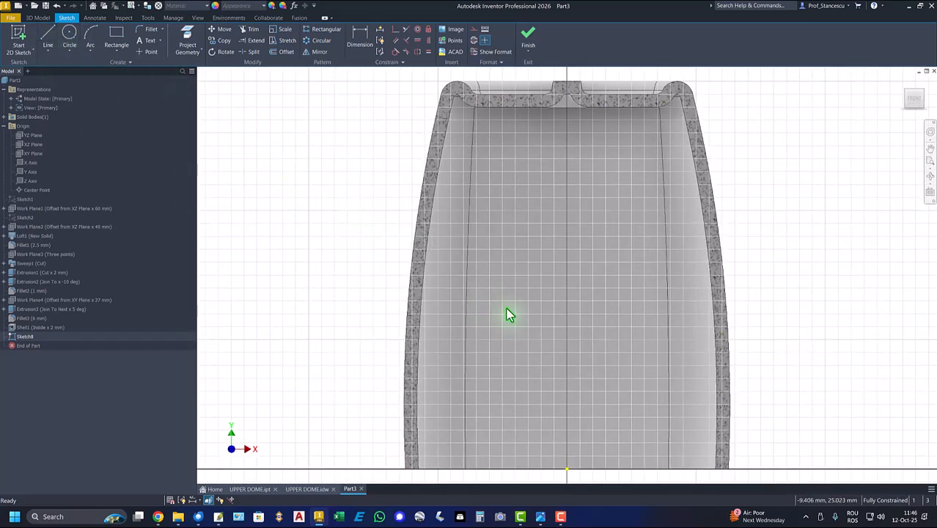
Draw a closed trapezoid across the body's bottom edge with parallel horizontal sides, and make its two slanted sides equal
left_click(48, 37)
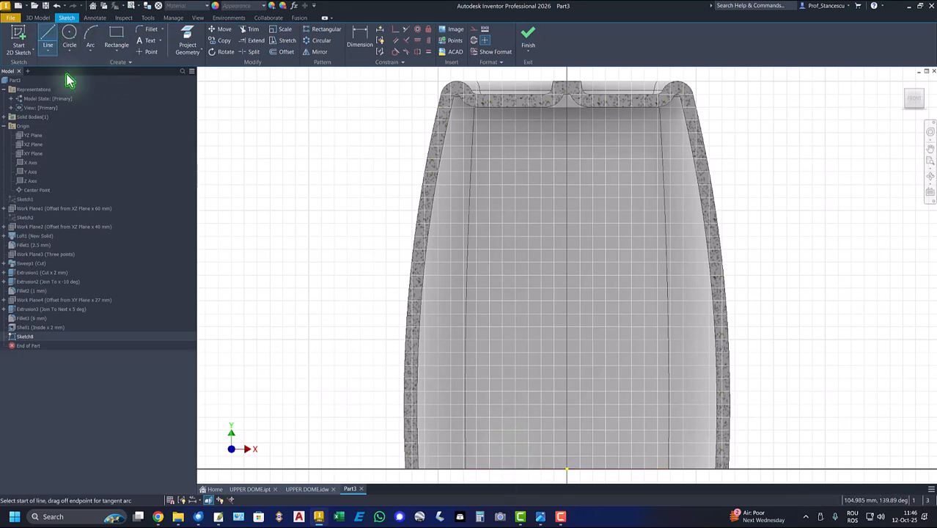
left_click(519, 481)
left_click(643, 479)
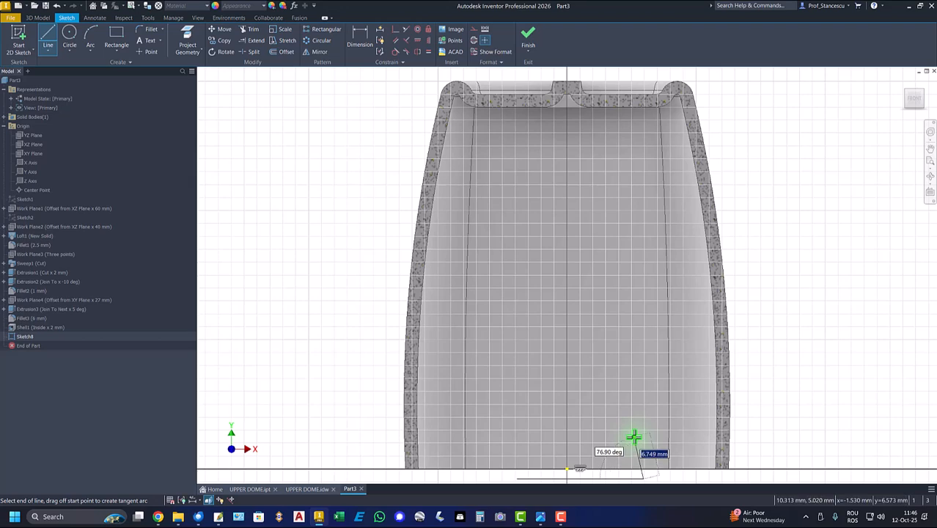
left_click(634, 437)
left_click(543, 436)
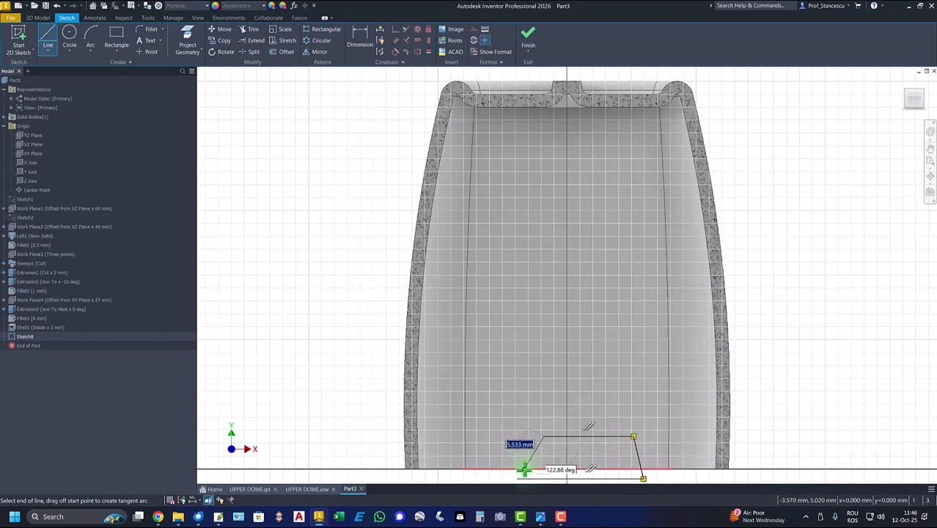
left_click(517, 478)
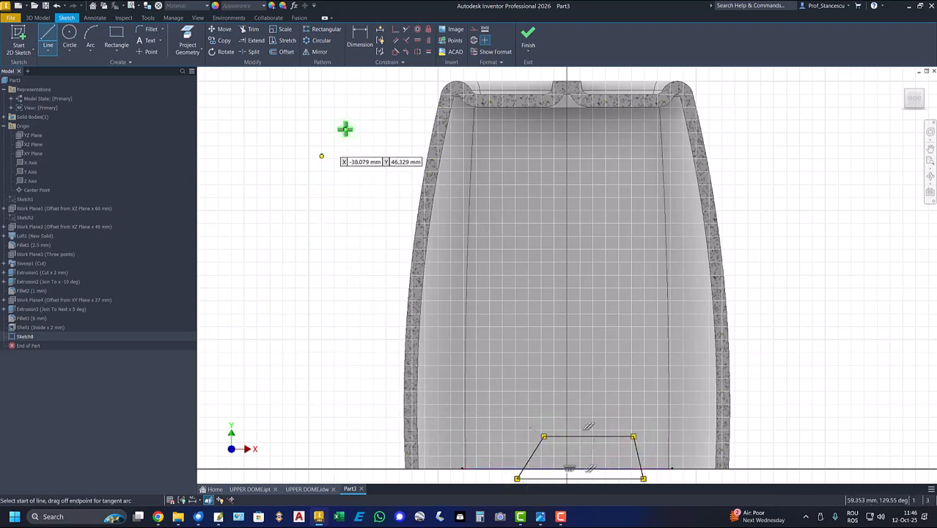
left_click(429, 51)
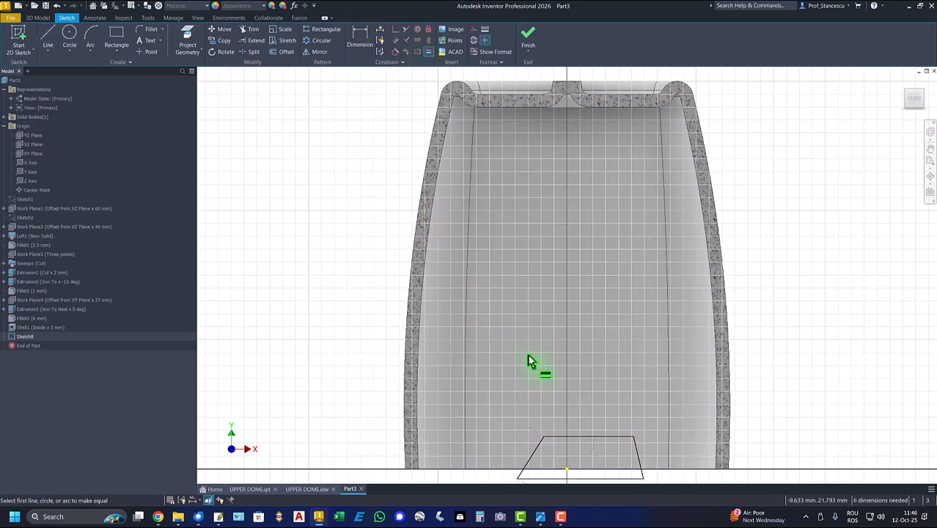
left_click(534, 456)
left_click(640, 460)
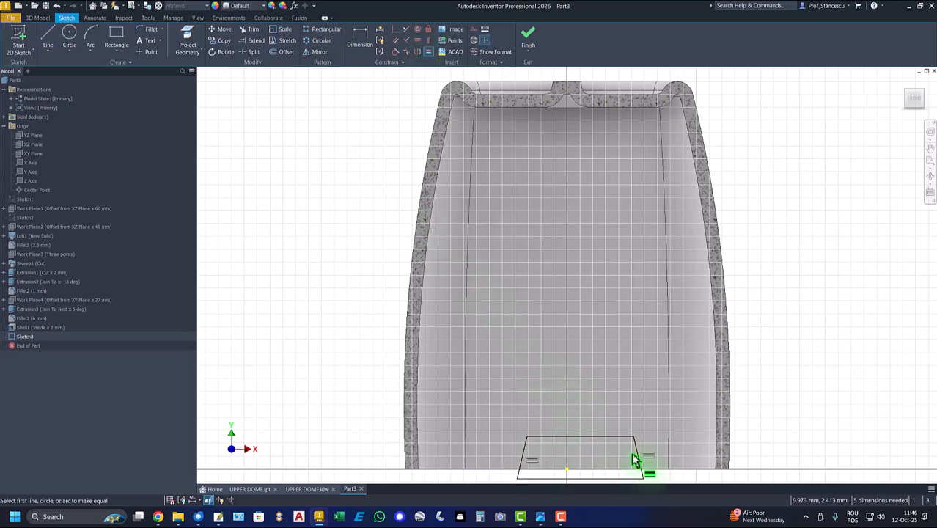
Make the midpoint of the trapezoid's bottom line coincident with the origin and set the trapezoid's height to 7 mm
left_click(396, 29)
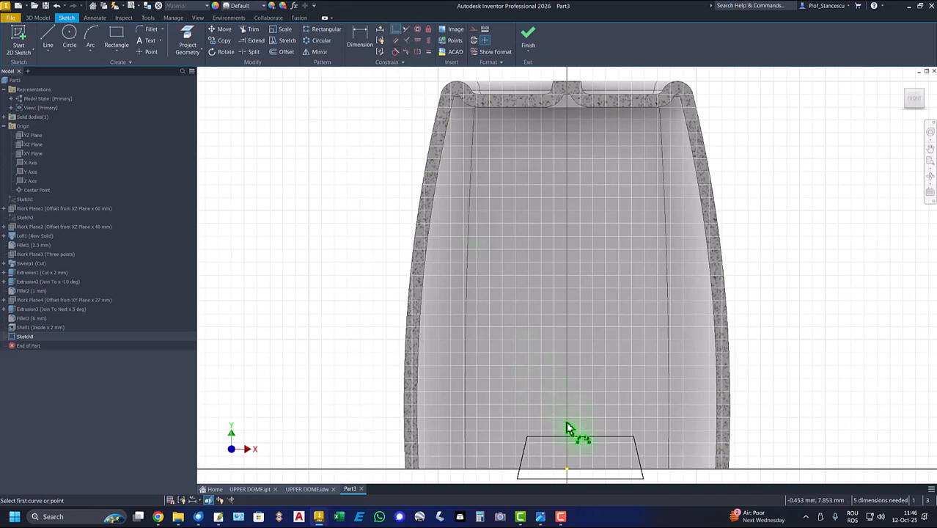
left_click(568, 475)
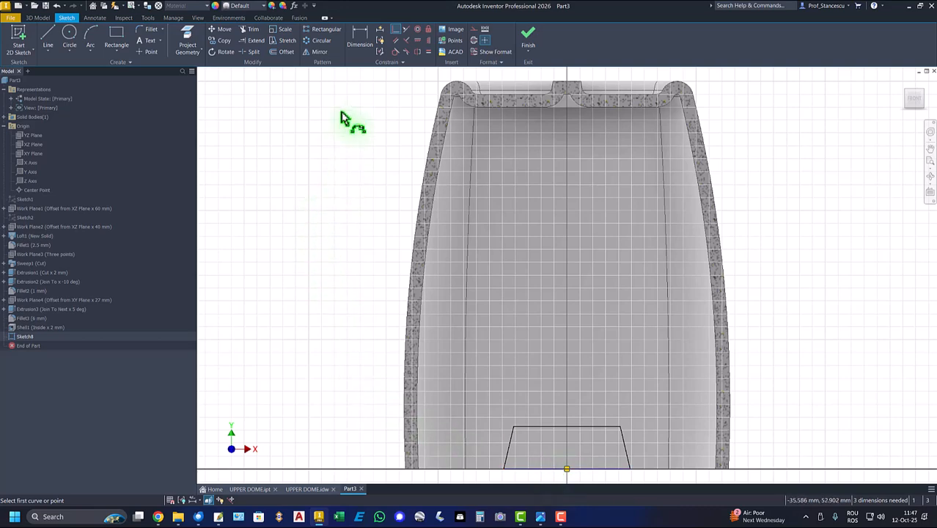
left_click(362, 38)
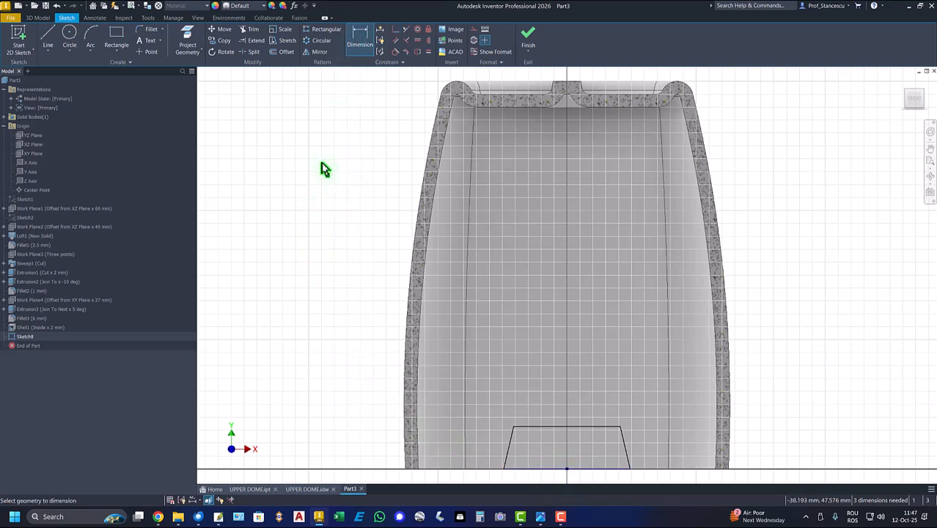
left_click(607, 427)
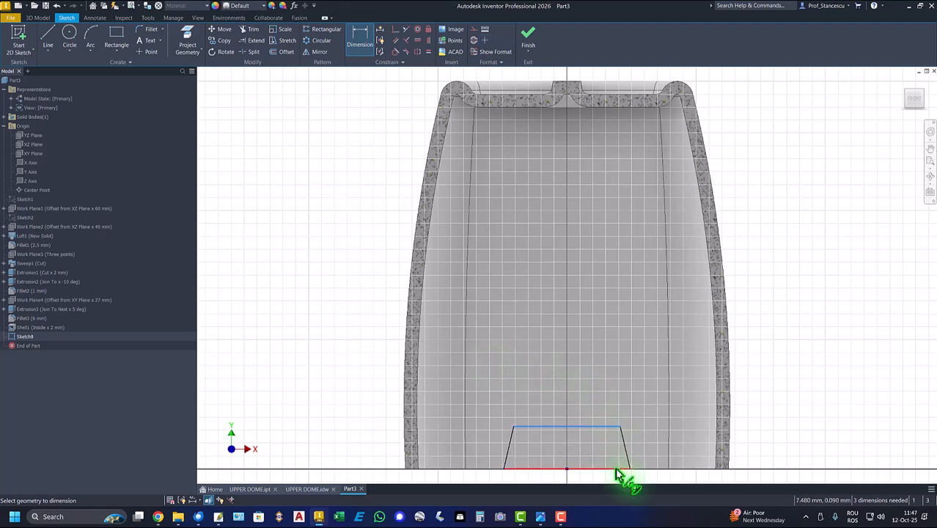
left_click(615, 469)
left_click(768, 449)
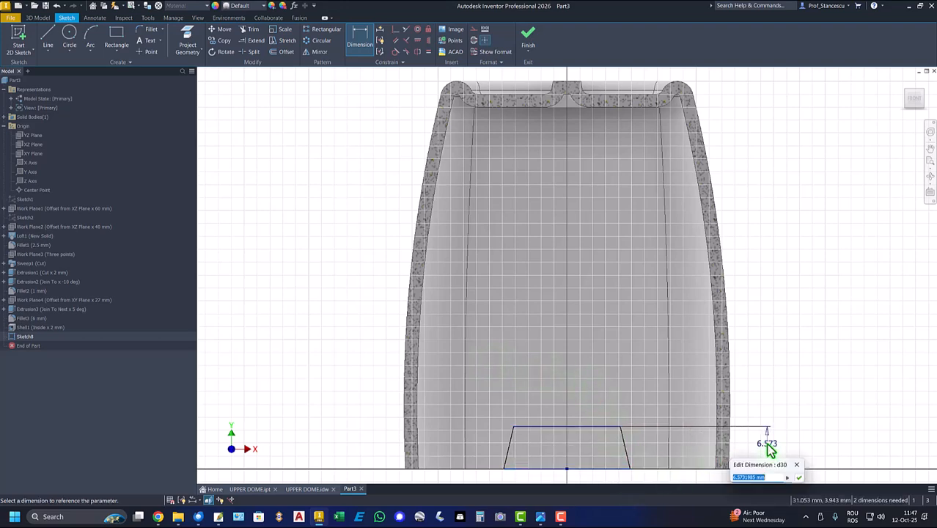
type("7")
key("Return")
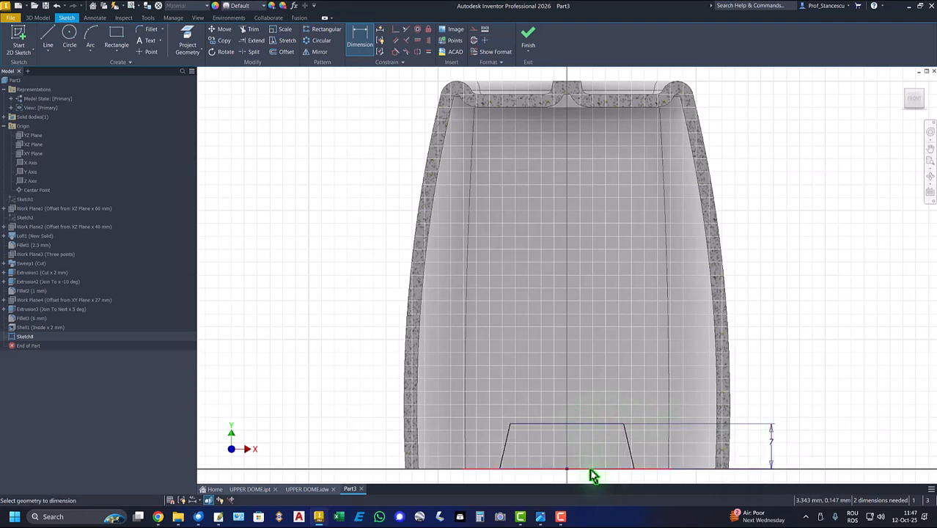
Set the trapezoid's bottom width to 38 mm and its top width to 28 mm, and finish the sketch
left_click(590, 470)
left_click(595, 483)
type("38")
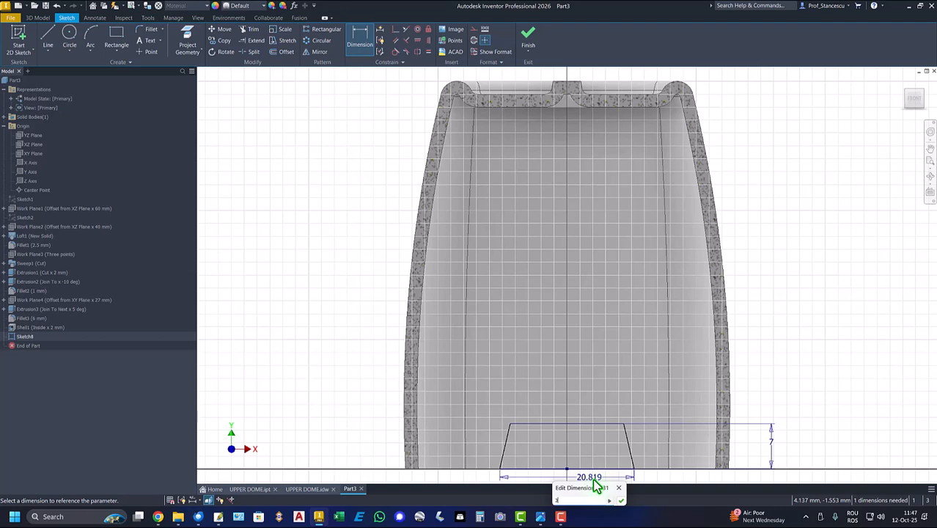
key("Return")
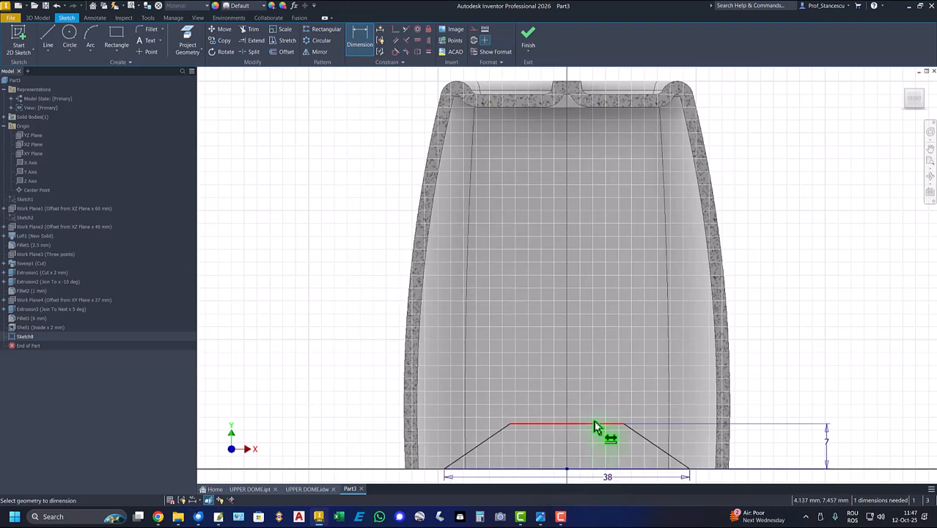
left_click(598, 426)
left_click(593, 401)
type("28")
key("Return")
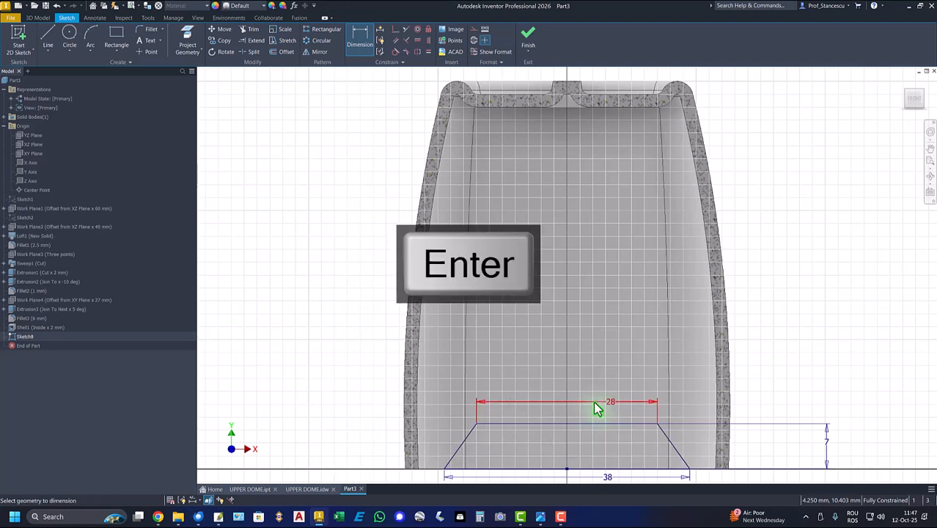
left_click(528, 38)
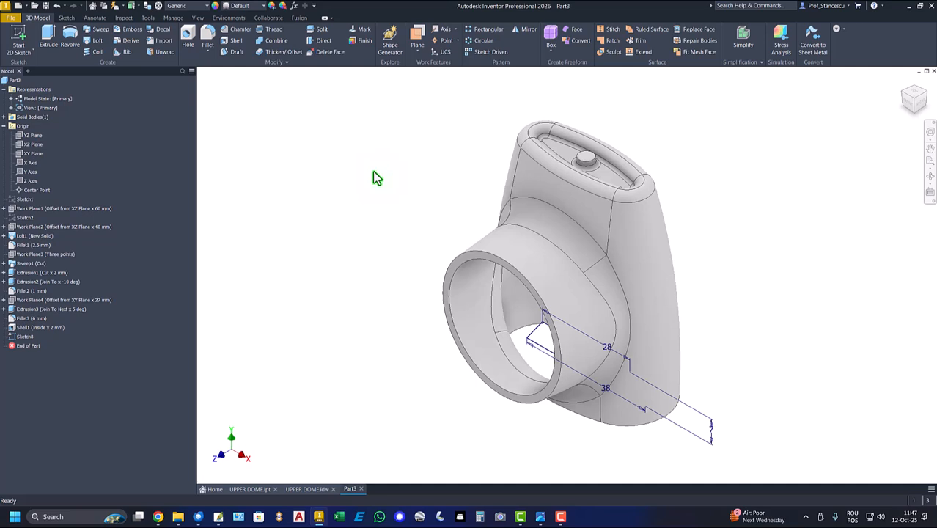
Extrude the trapezoid as a Through All cut toward the body's back wall, away from the collar
left_click(49, 39)
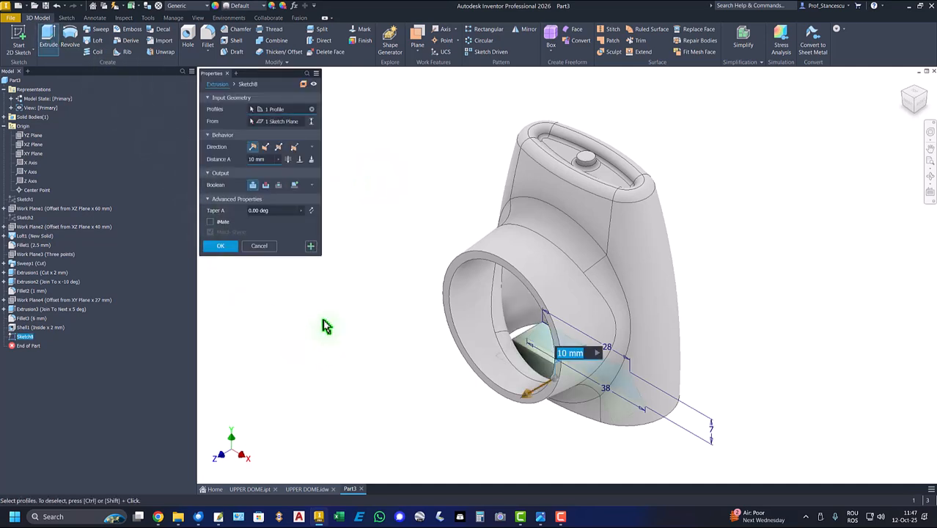
left_click(266, 185)
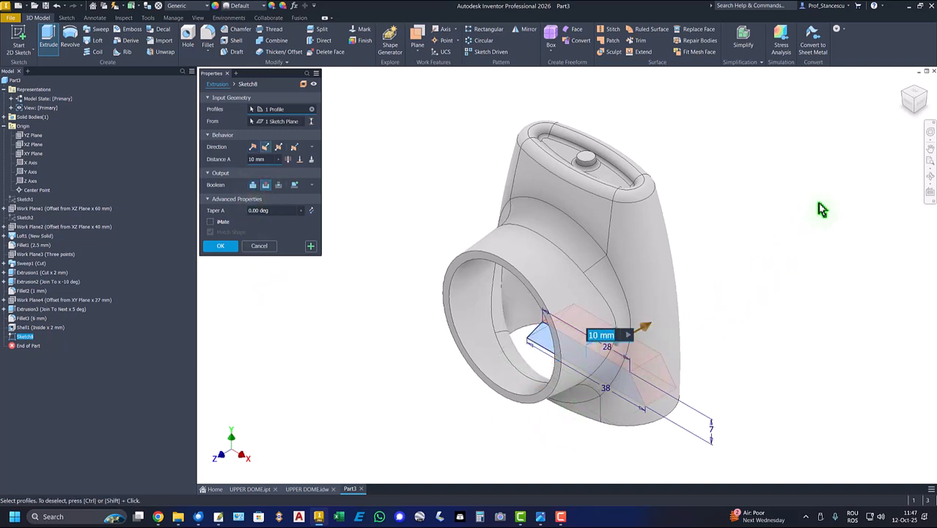
left_click(288, 160)
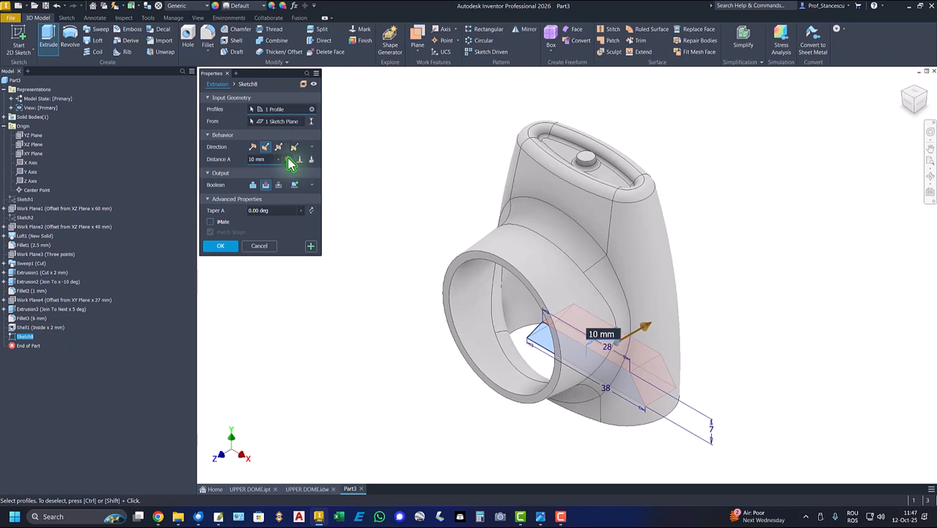
left_click(222, 247)
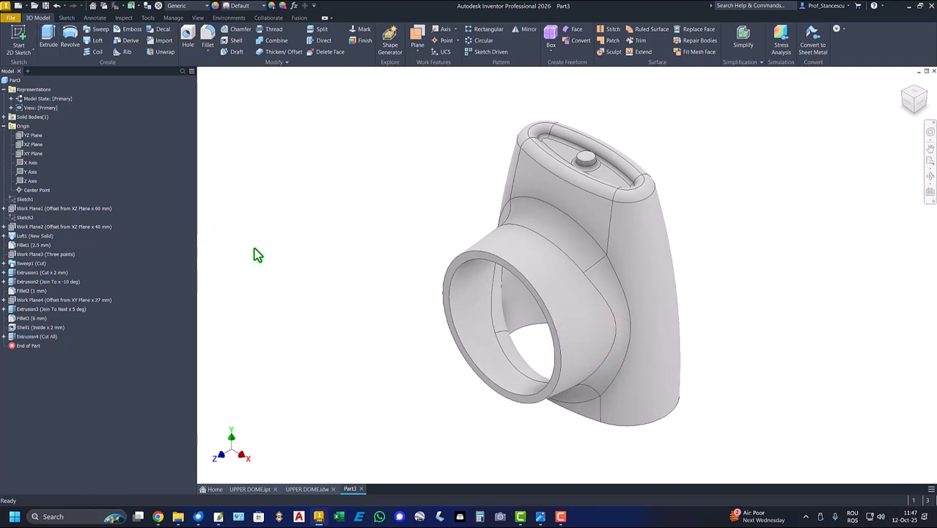
Fillet the four corner edges of the trapezoidal cutout in the back wall with a 2 mm radius
middle_click_drag(269, 248, 456, 372, "shift")
scroll(452, 364, "down", 3)
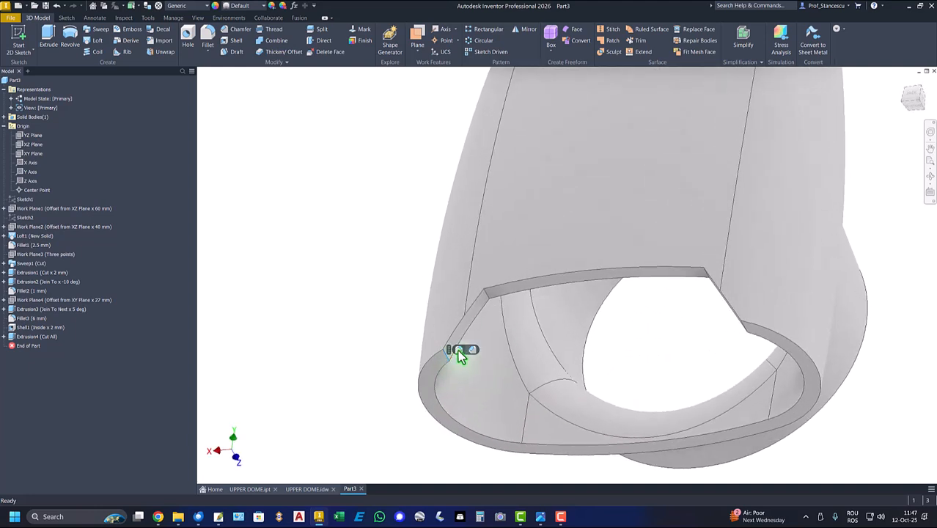
left_click(460, 350)
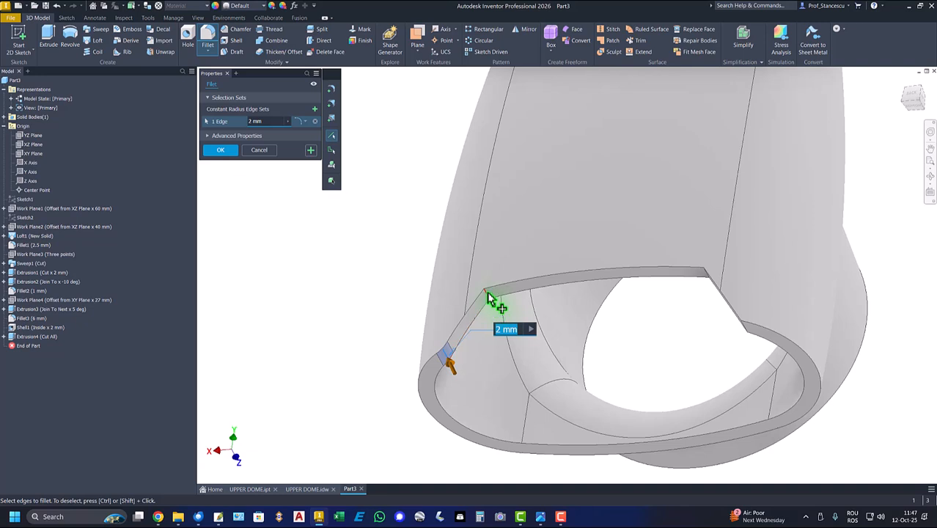
left_click(489, 299)
mouse_move(701, 299)
middle_mouse_down("shift")
mouse_move(707, 314)
mouse_move(719, 299)
middle_mouse_up("shift")
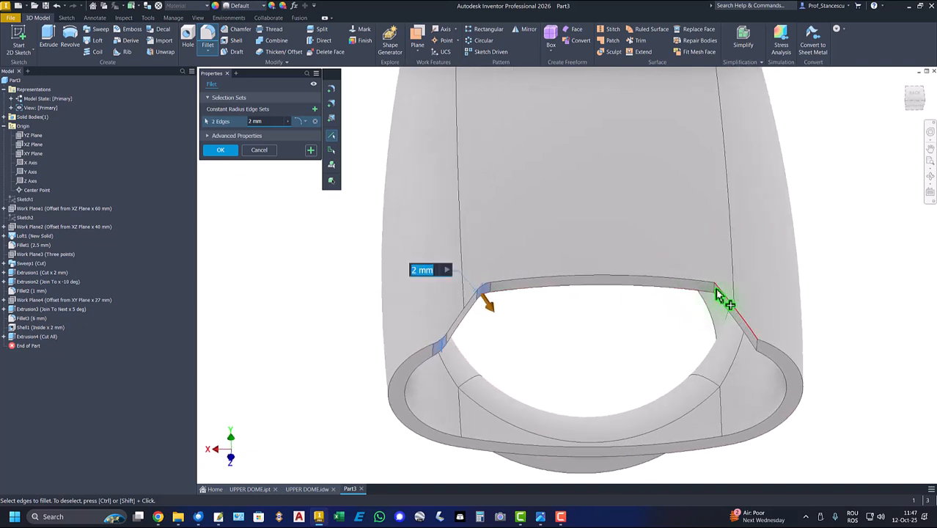
left_click(714, 296)
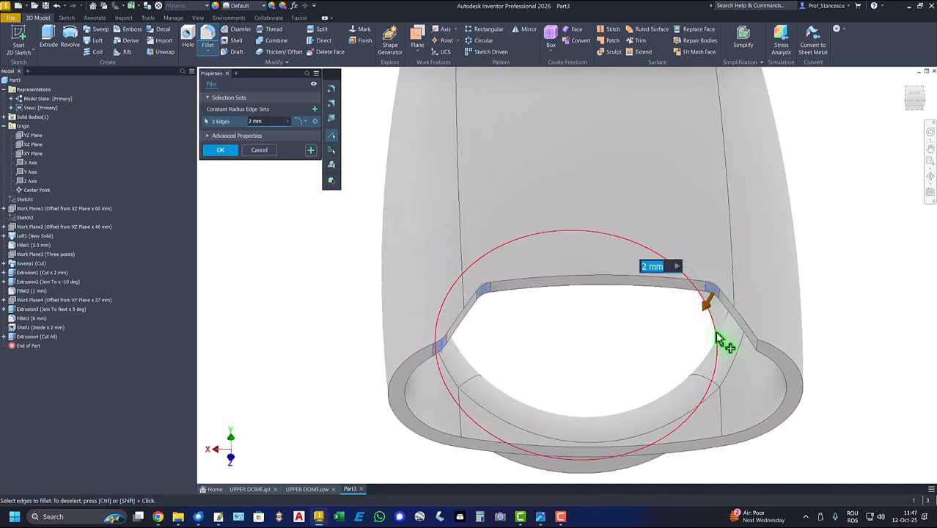
left_click(760, 352)
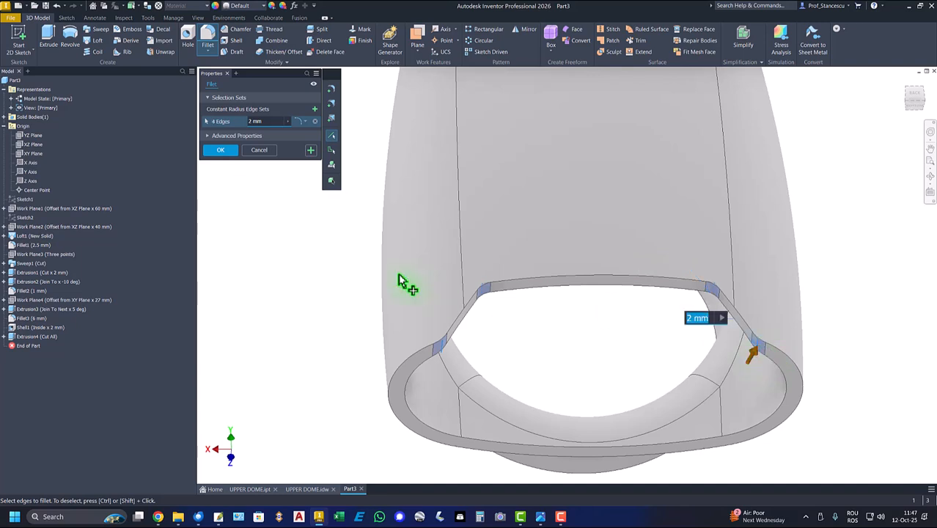
left_click(223, 150)
key("F6")
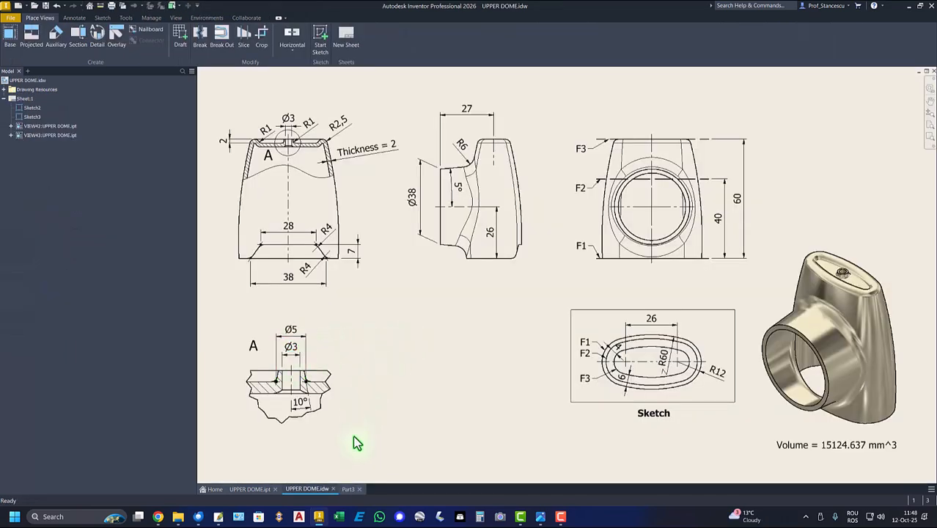
Return to Part3 and place a simple 3 mm through-all hole concentric with the boss on the recessed top
left_click(348, 488)
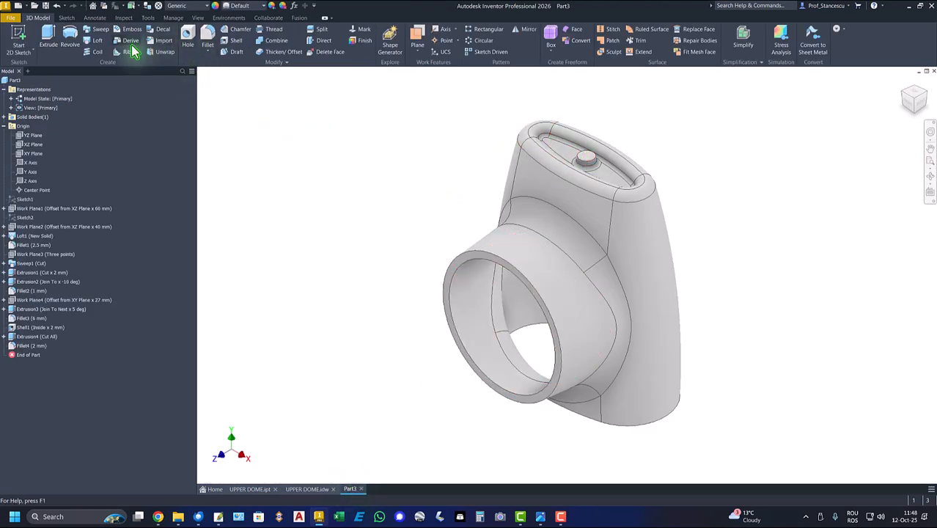
left_click(191, 34)
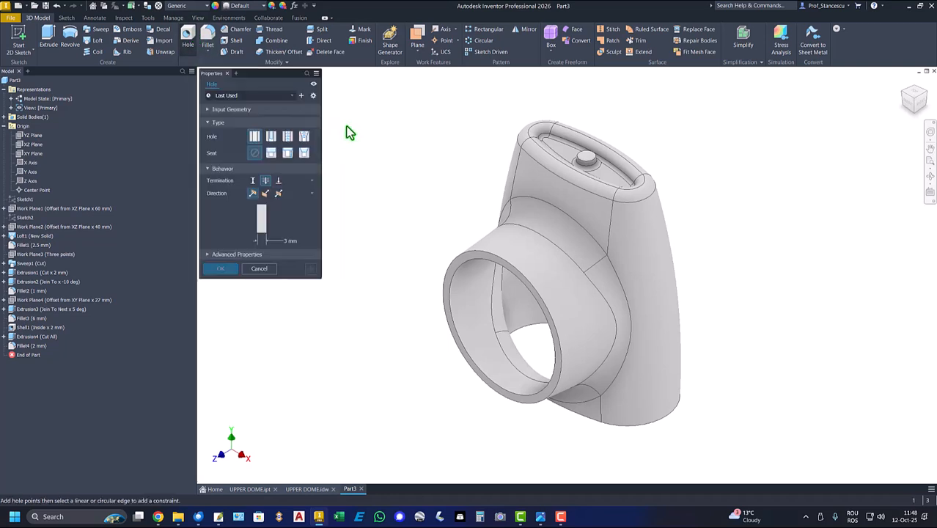
scroll(596, 162, "up", 5)
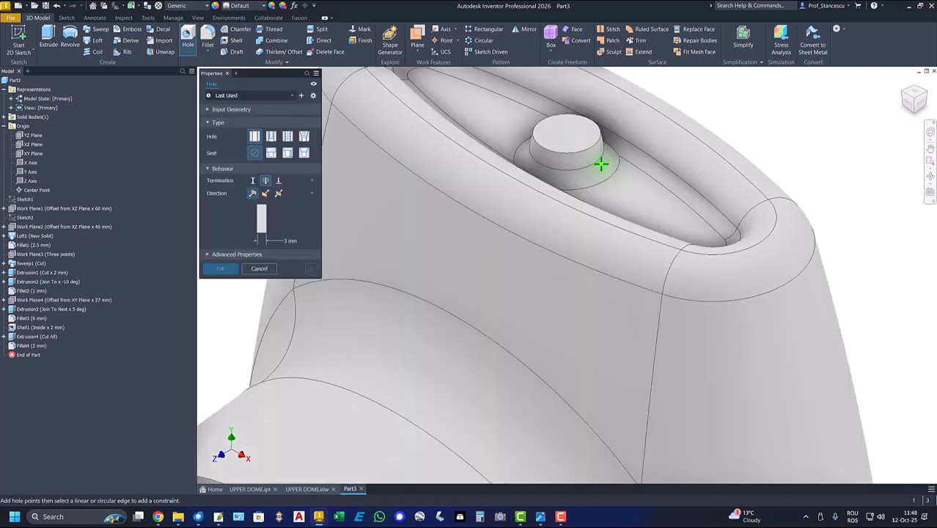
left_click(577, 131)
left_click(579, 160)
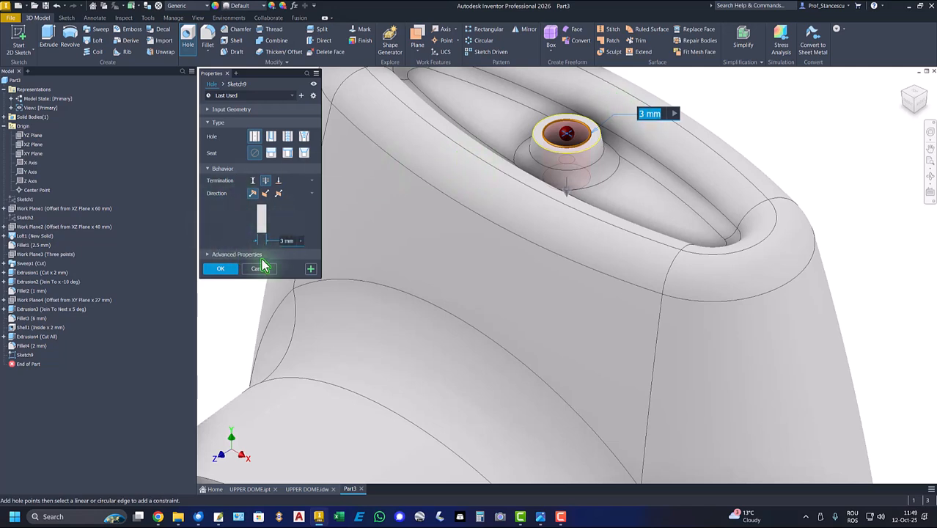
left_click(266, 182)
left_click(222, 269)
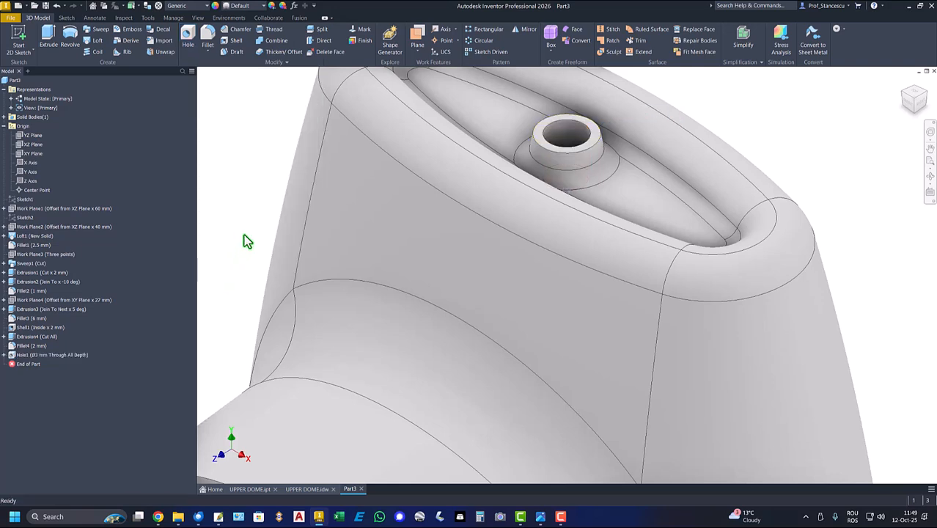
key("F6")
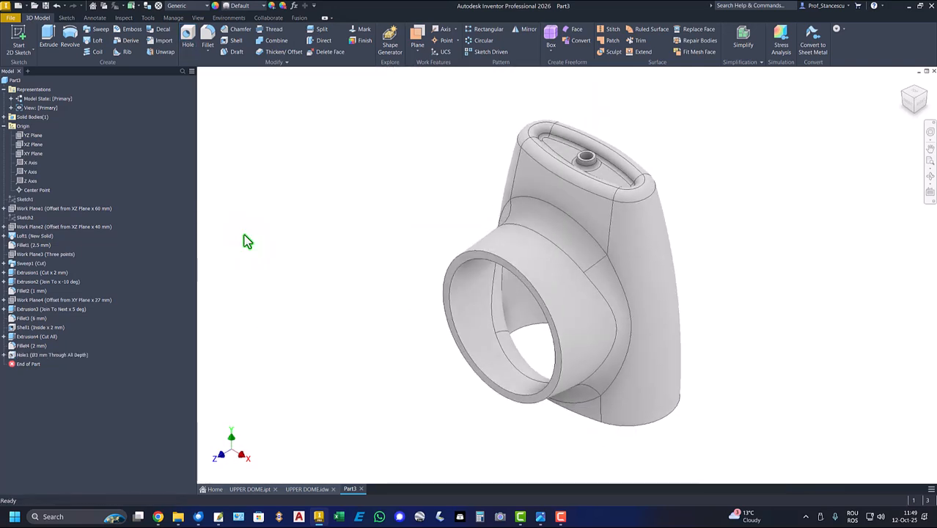
Collapse the part's model tree, and copy the volume value from its updated physical properties
right_click(8, 82)
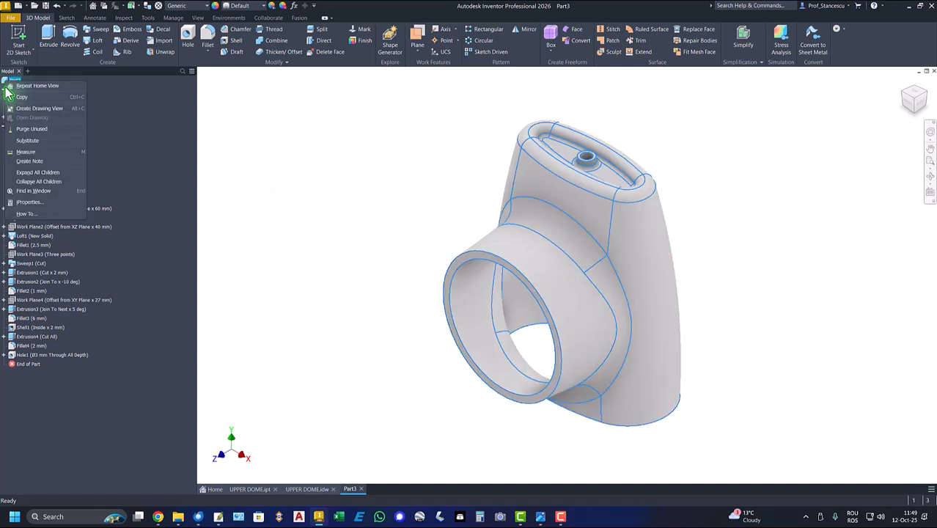
left_click(40, 181)
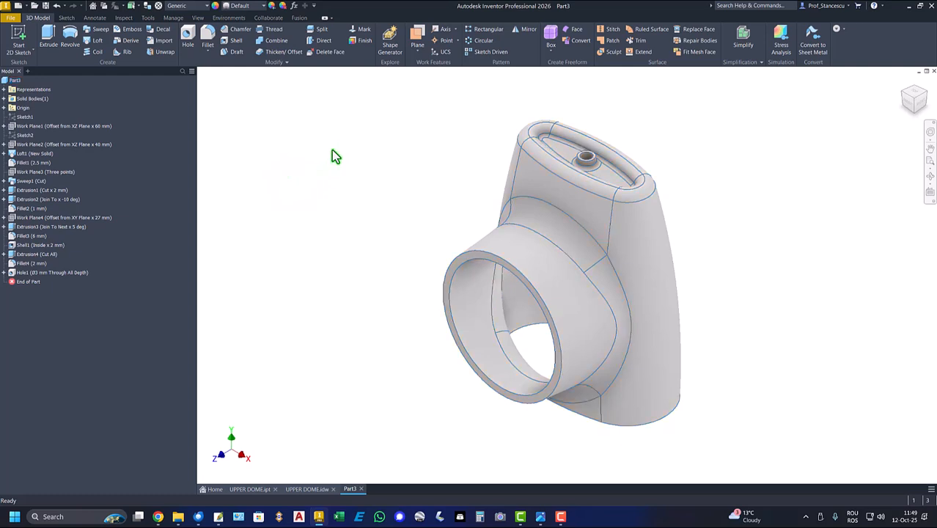
right_click(5, 82)
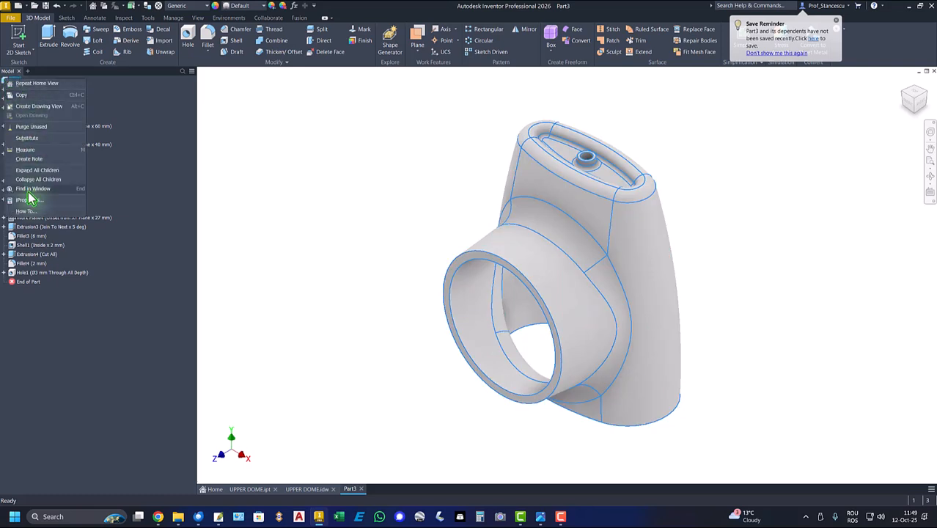
left_click(29, 200)
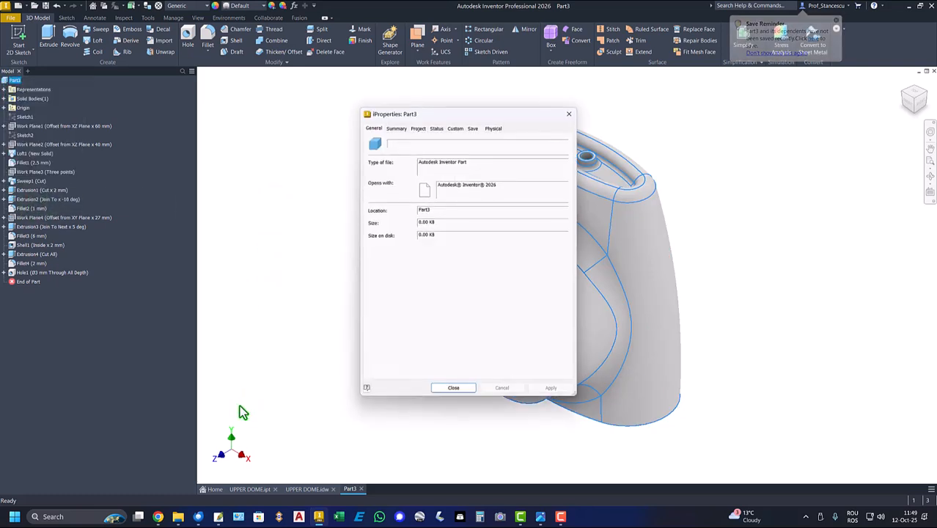
left_click(493, 130)
left_click(544, 149)
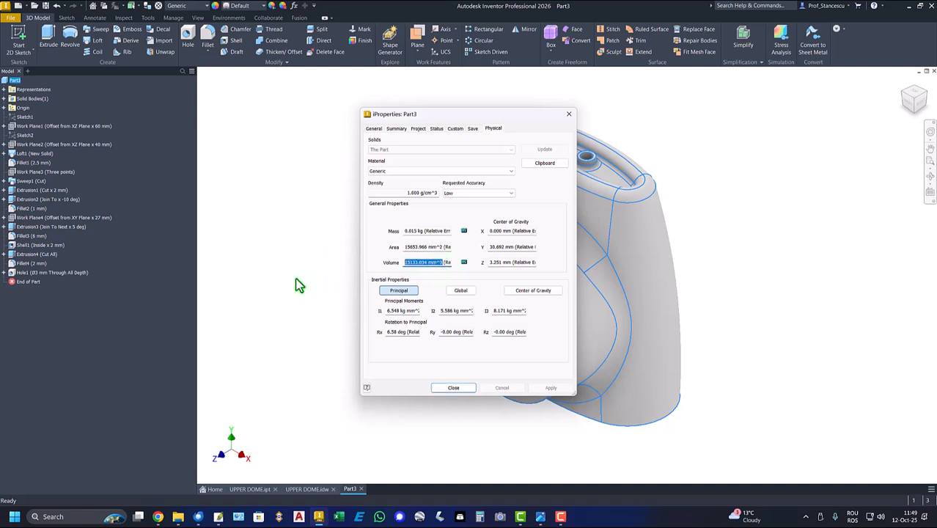
key("ctrl+c")
left_click(451, 388)
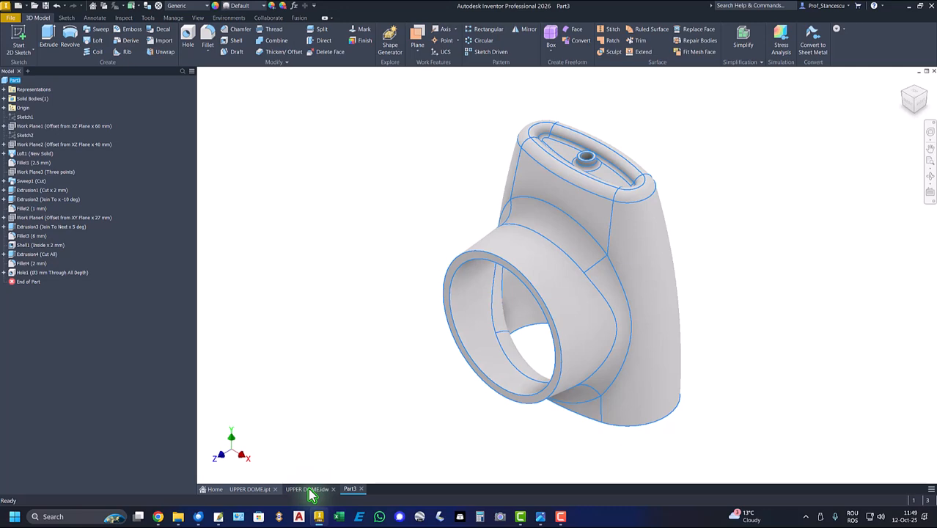
In the UPPER DOME.idw drawing, replace the value in the volume note with the copied 15133.034 mm^3
left_click(309, 489)
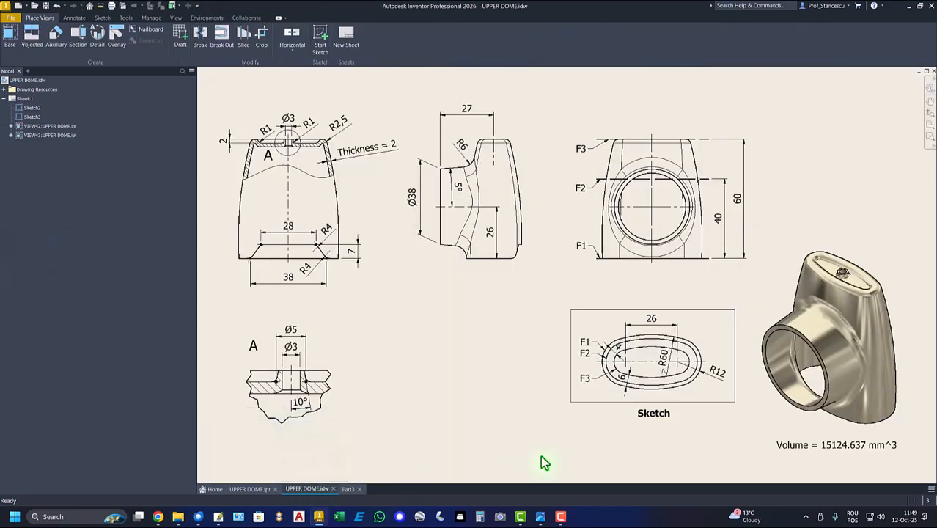
left_click(831, 444)
double_click(830, 445)
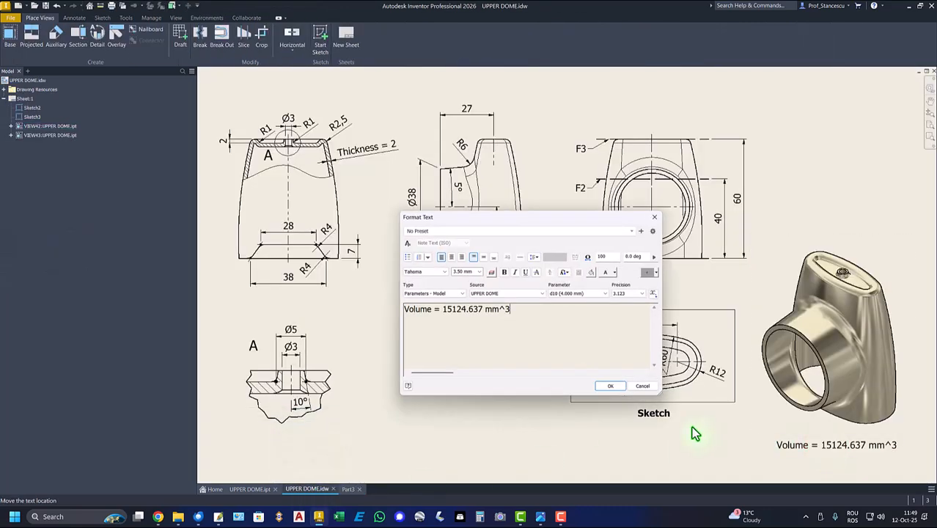
key("Return")
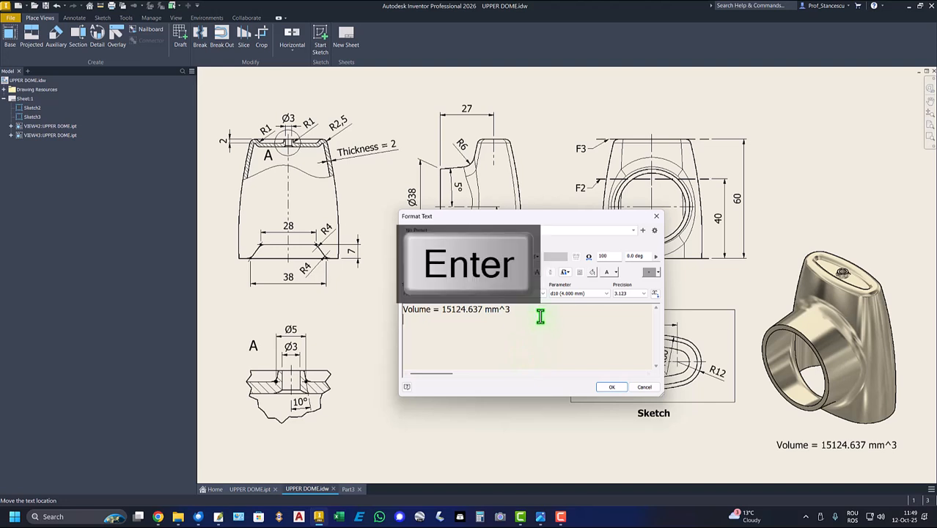
key("ctrl+v")
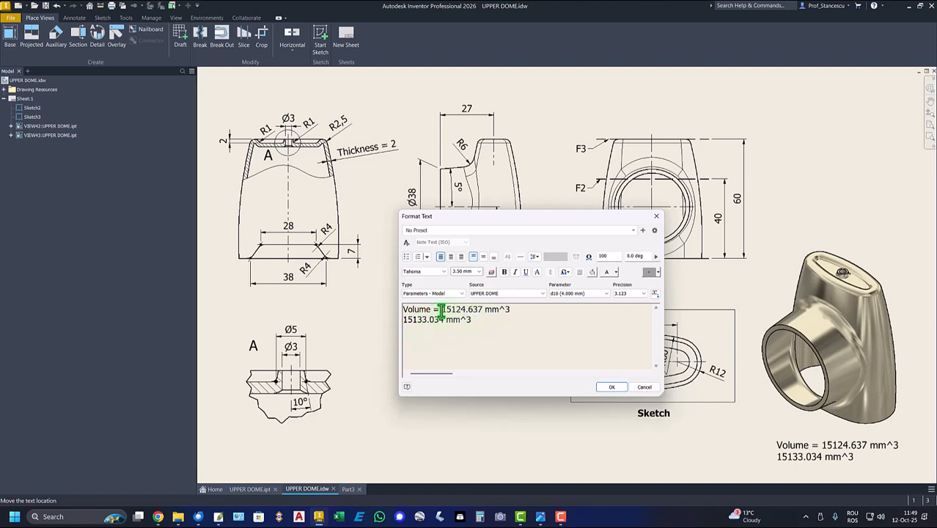
left_click_drag(441, 311, 513, 311)
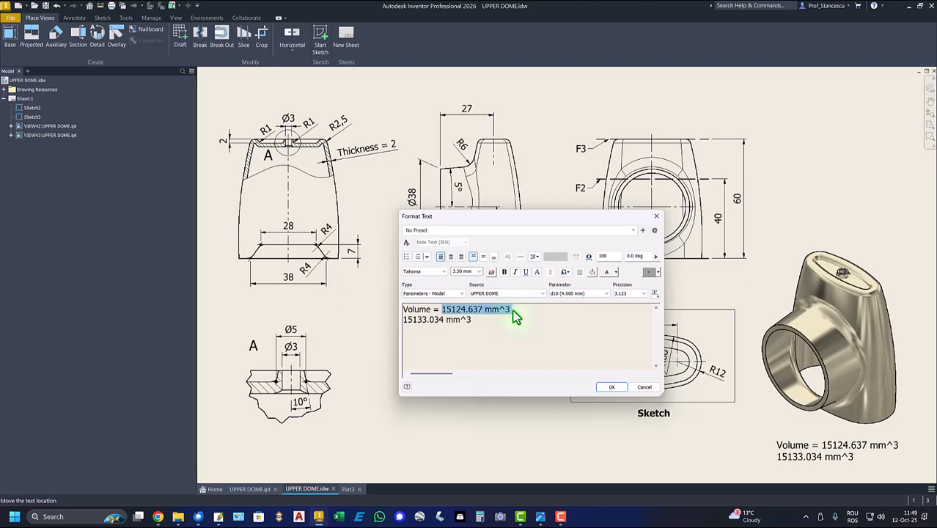
key("Delete")
key("Delete")
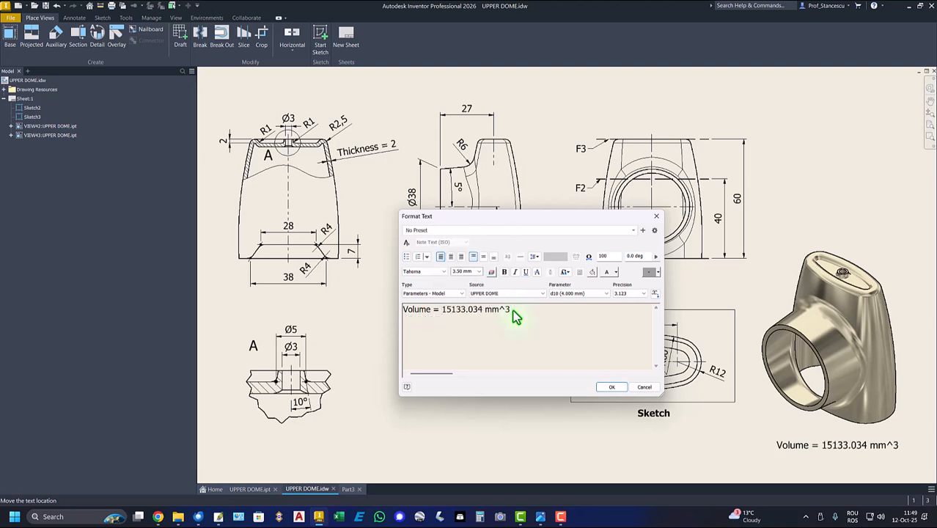
left_click(603, 388)
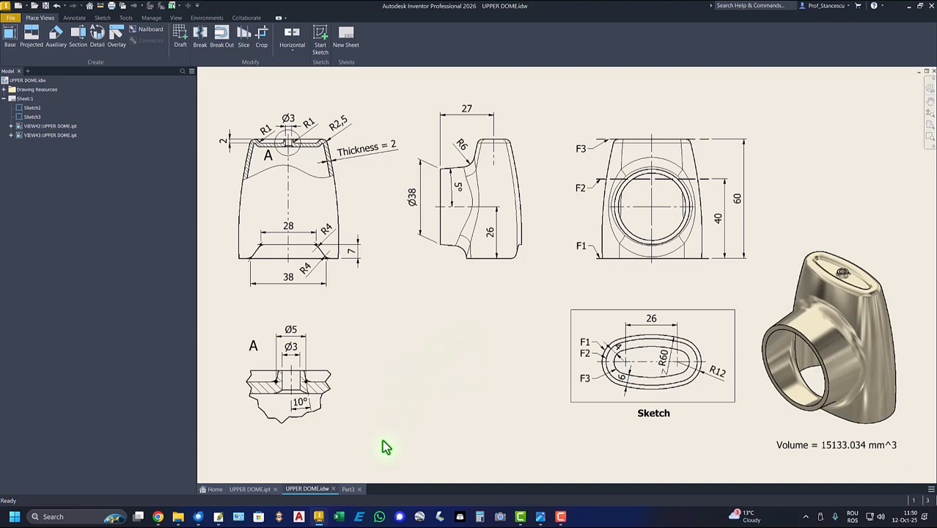
Return to Part3, assign the ABS Plastic material to the part and override its appearance with Nickel
left_click(348, 489)
left_click(312, 128)
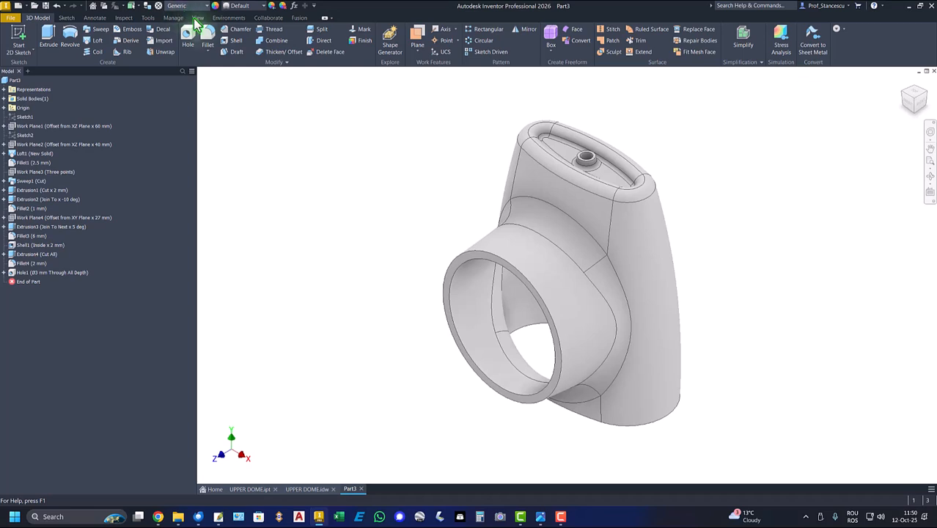
left_click(192, 41)
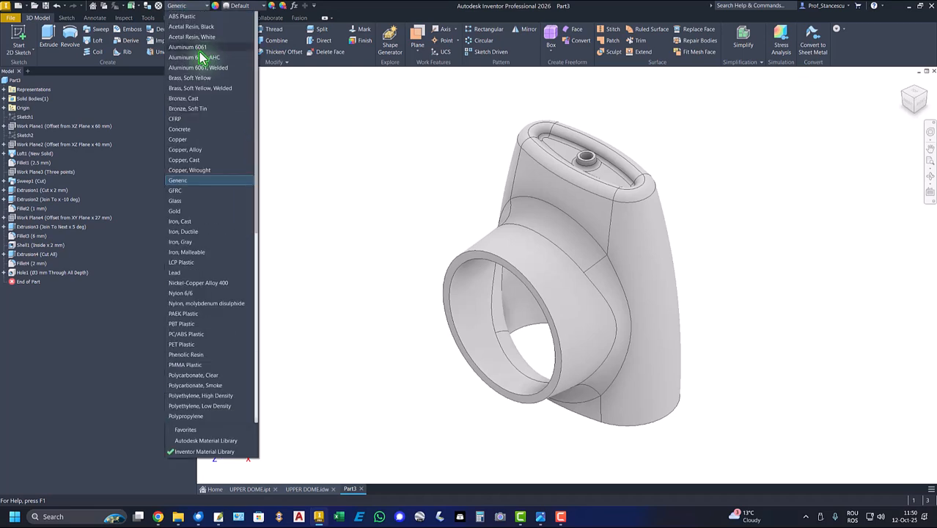
left_click(184, 16)
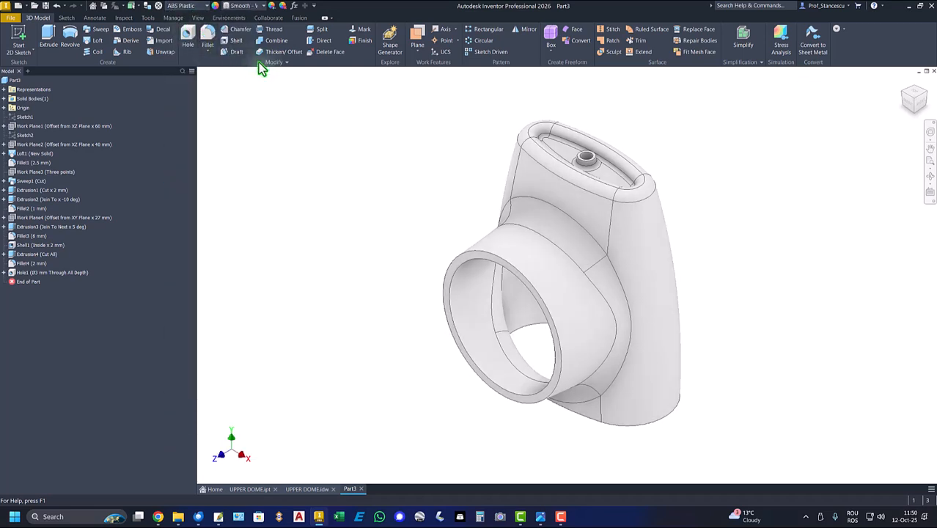
left_click(244, 7)
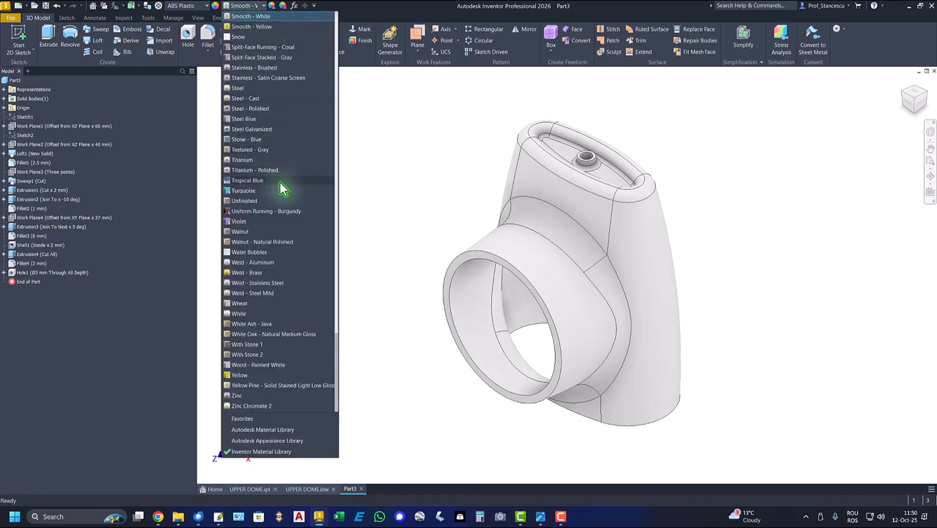
scroll(283, 189, "up", 13)
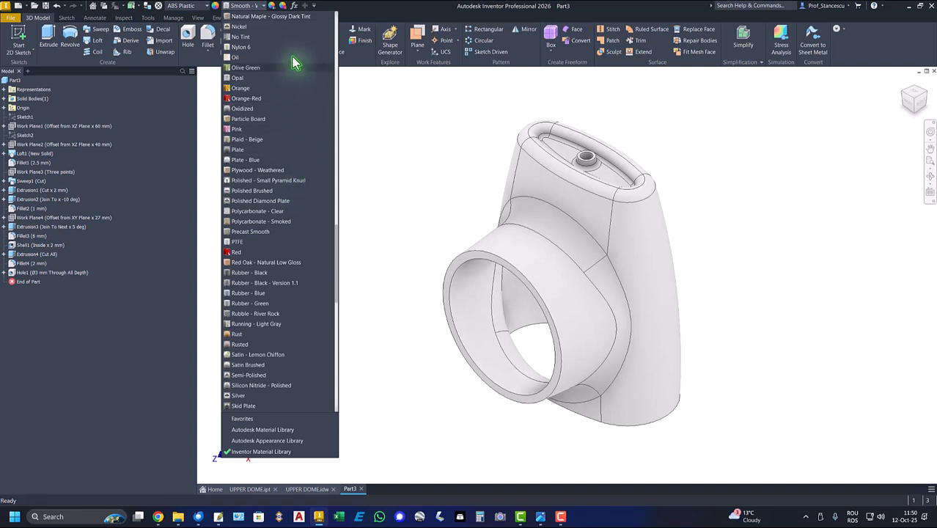
left_click(240, 28)
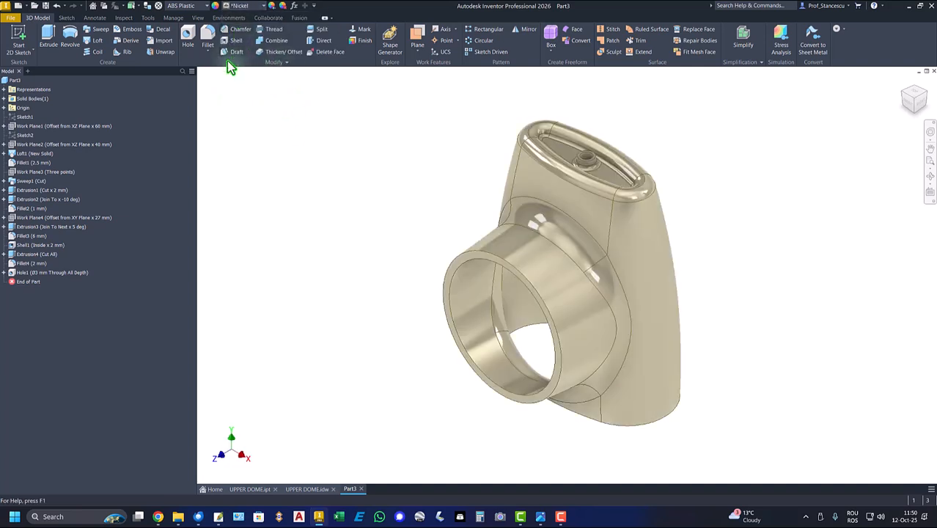
Display the part in the Shaded visual style without edges and set the lighting style to Default Lights
left_click(197, 17)
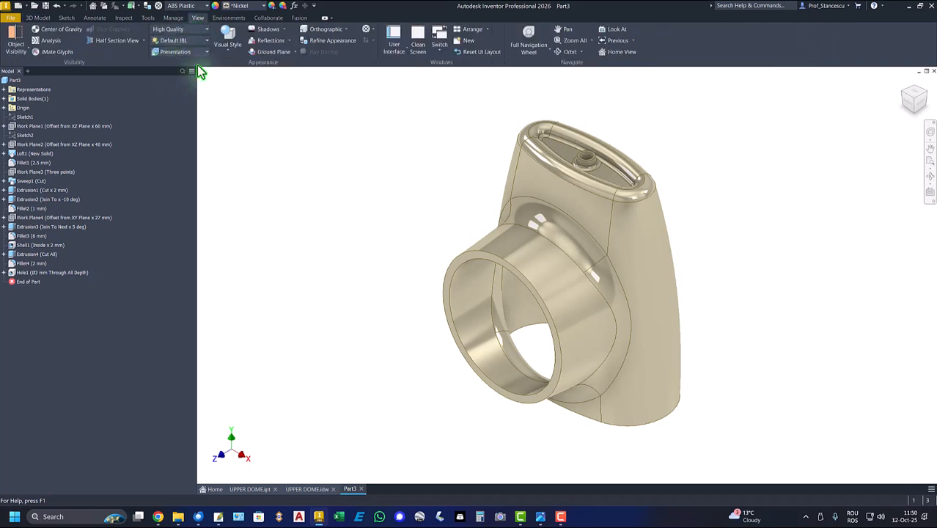
left_click(237, 48)
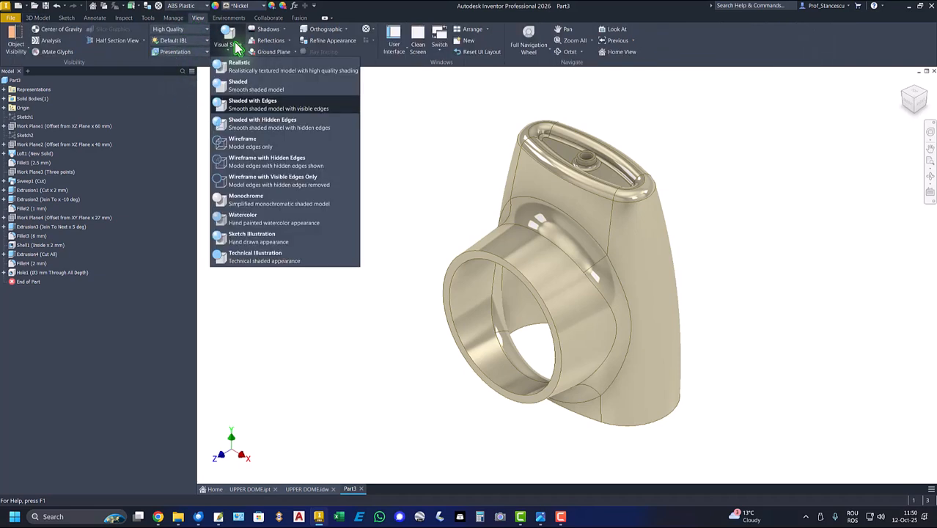
left_click(236, 87)
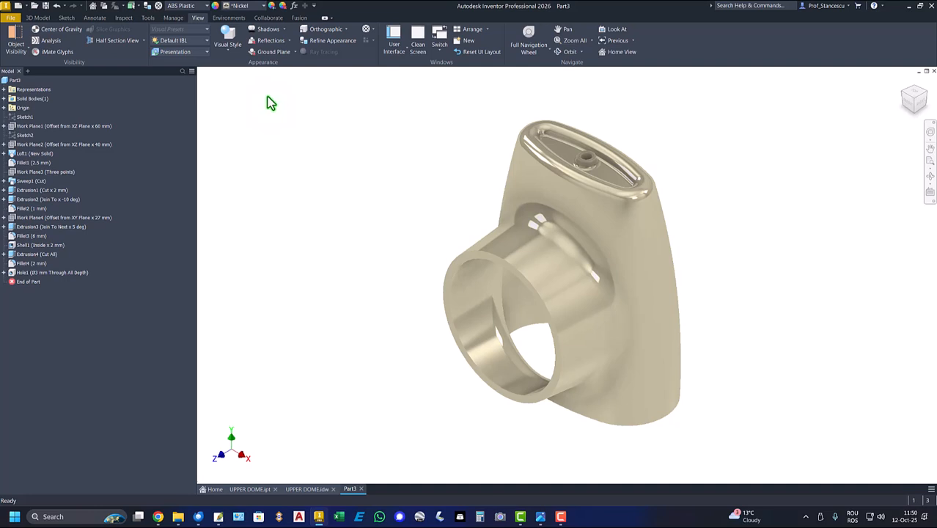
left_click(177, 42)
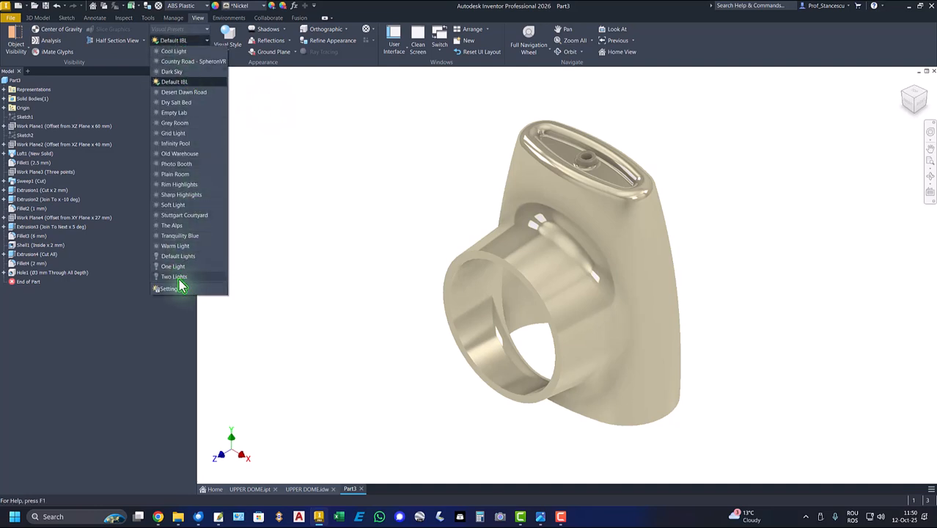
left_click(188, 257)
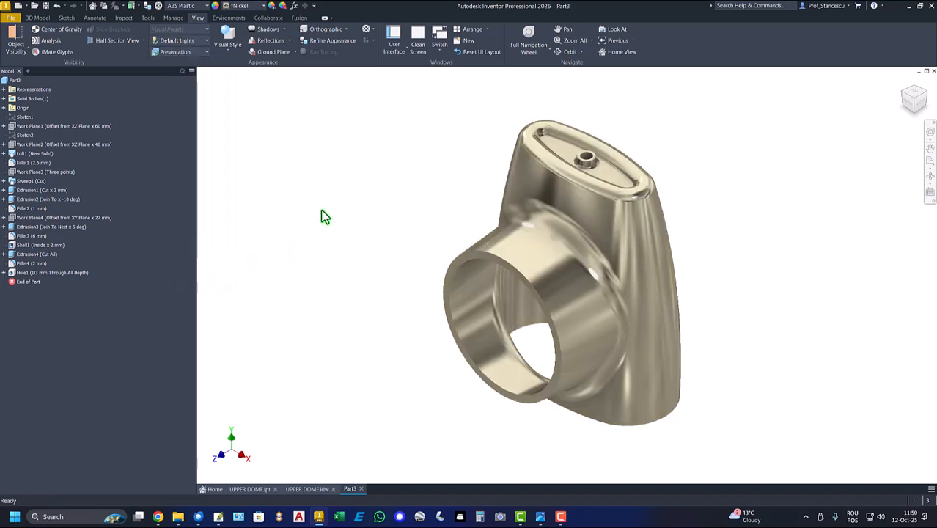